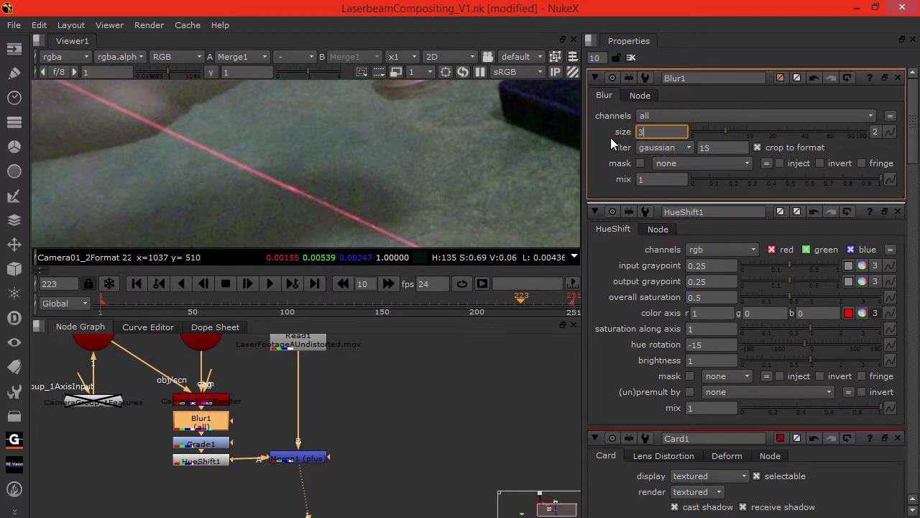
Set the Blur1 size to 3 and Card1's Y scale to 0.15.
{"action": "key", "text": "Return"}
{"action": "middle_click_drag", "start_coordinate": [173, 378], "coordinate": [191, 445]}
{"action": "double_click", "coordinate": [172, 377]}
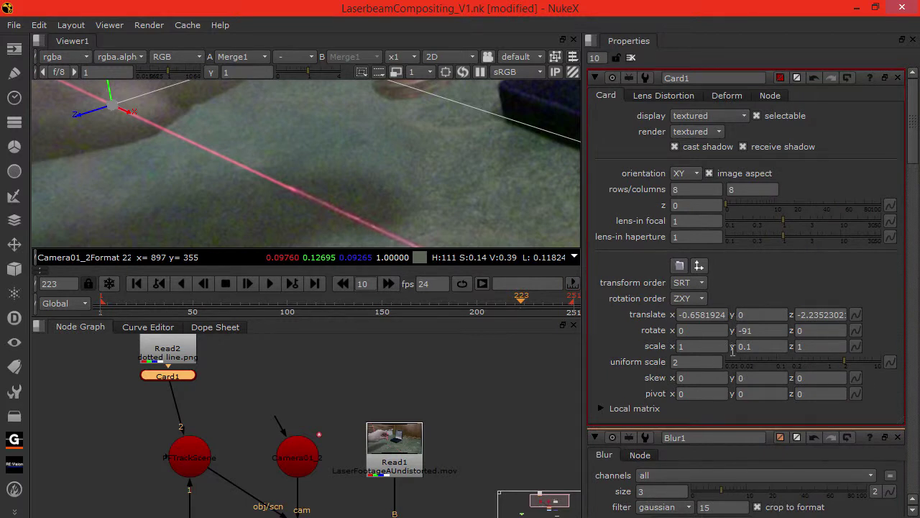
{"action": "left_click", "coordinate": [753, 345]}
{"action": "type", "text": "5"}
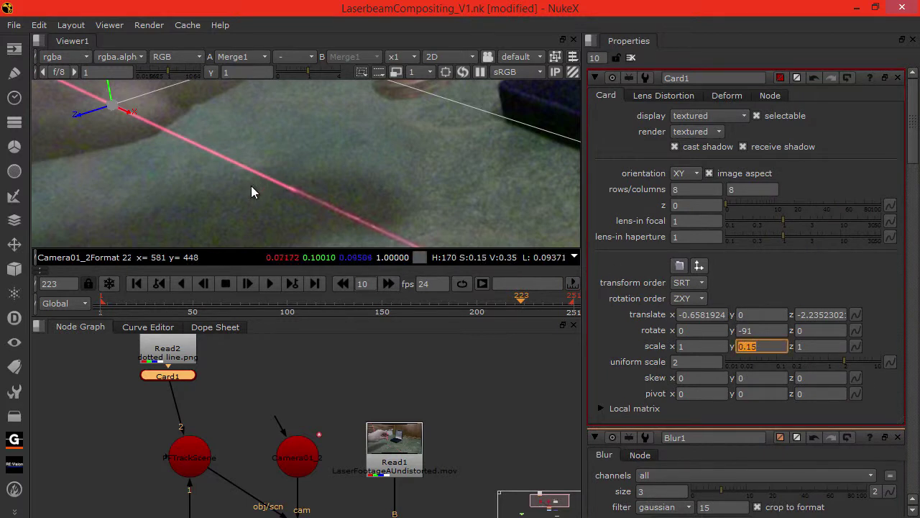
{"action": "key", "text": "Return"}
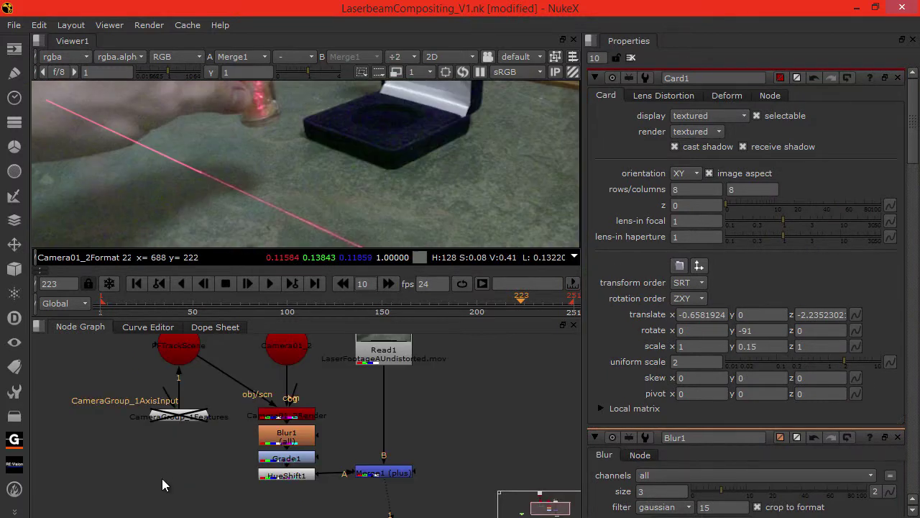
Import the HV40Grain.#####.tif sequence from the Laserbeam Tutorial footage/HV40 Grain folder and place it beside the laser render nodes.
{"action": "key", "text": "r"}
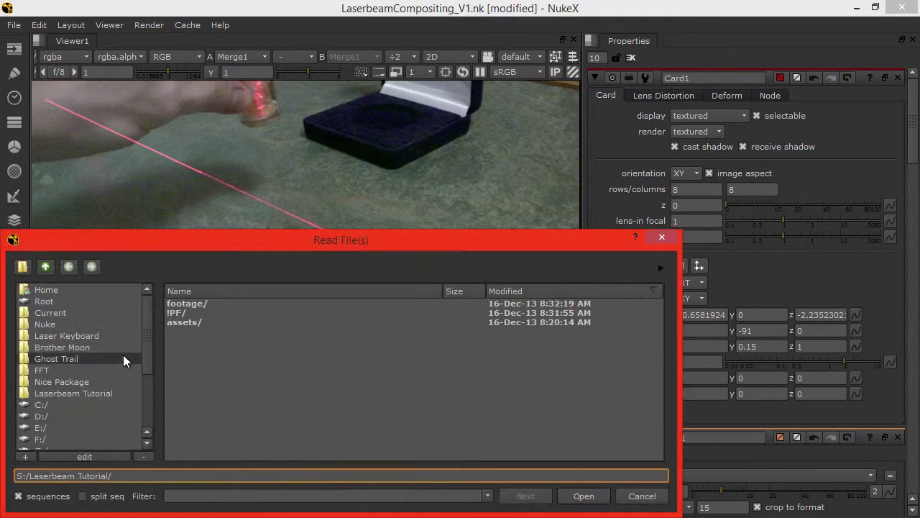
{"action": "left_click", "coordinate": [97, 391]}
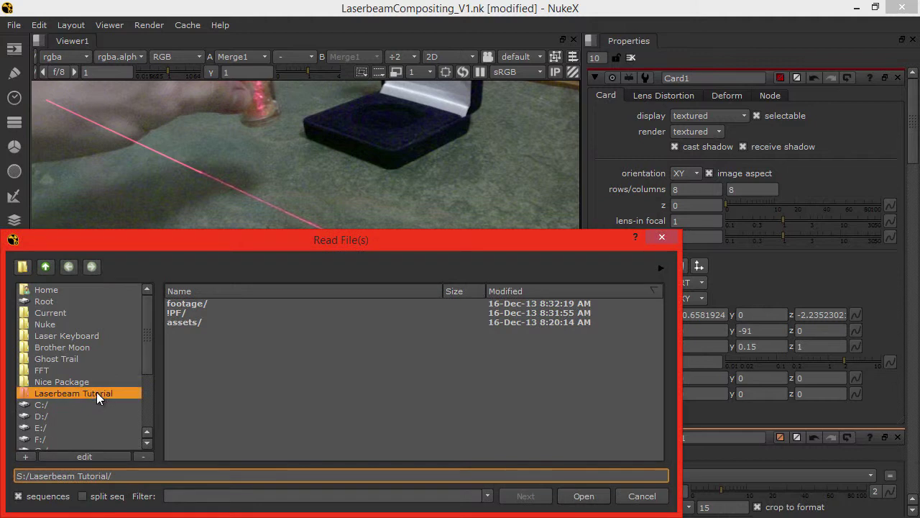
{"action": "double_click", "coordinate": [202, 304]}
{"action": "double_click", "coordinate": [200, 304]}
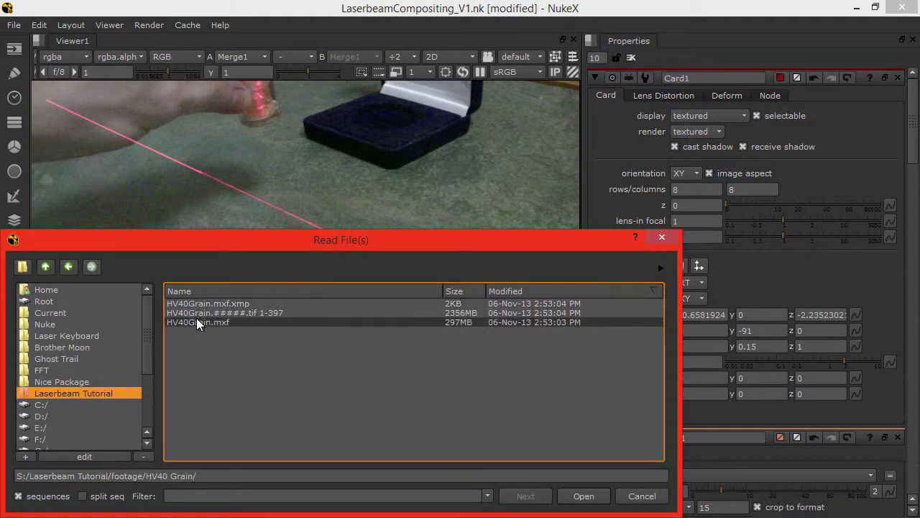
{"action": "double_click", "coordinate": [198, 313]}
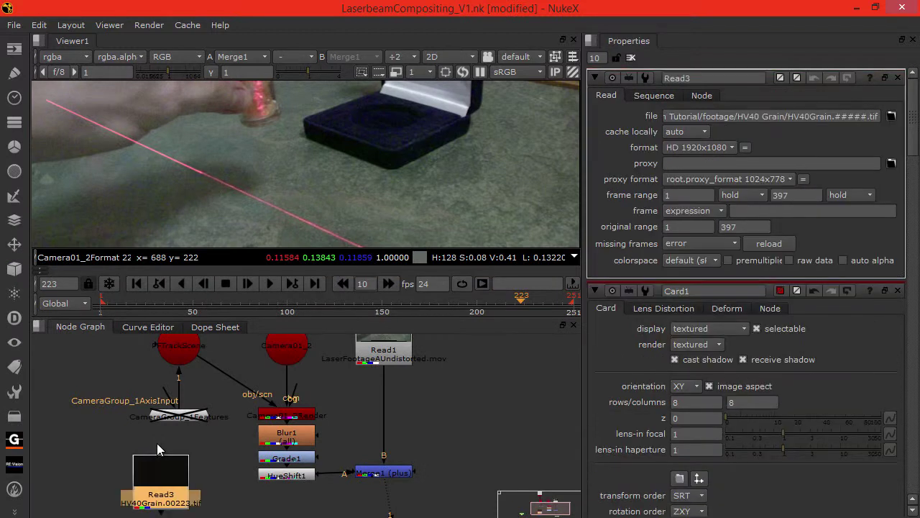
{"action": "left_click_drag", "start_coordinate": [161, 463], "coordinate": [228, 480]}
{"action": "middle_click_drag", "start_coordinate": [306, 499], "coordinate": [267, 436]}
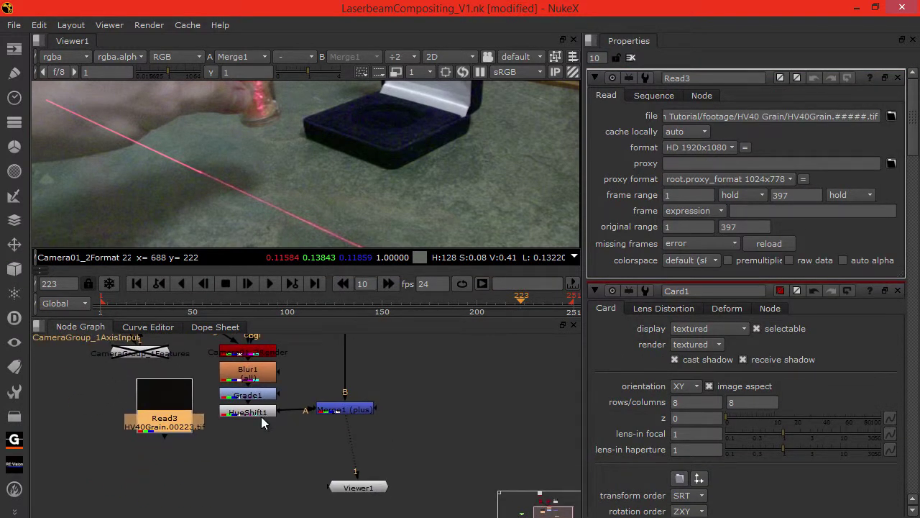
Insert a Merge node between HueShift1 and Merge1, with the grain footage connected to its B input.
{"action": "left_click", "coordinate": [280, 456]}
{"action": "key", "text": "m"}
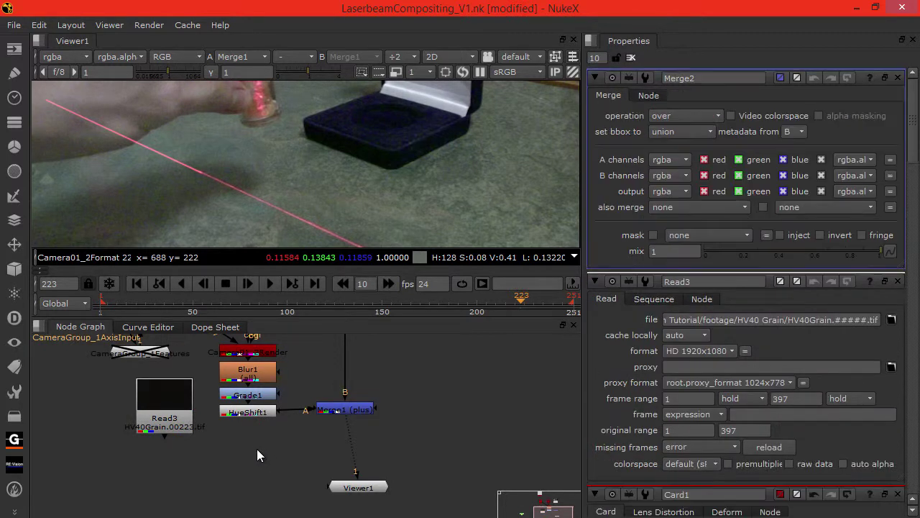
{"action": "left_click_drag", "start_coordinate": [276, 432], "coordinate": [181, 412]}
{"action": "left_click_drag", "start_coordinate": [309, 407], "coordinate": [297, 387]}
{"action": "left_click_drag", "start_coordinate": [338, 410], "coordinate": [245, 431]}
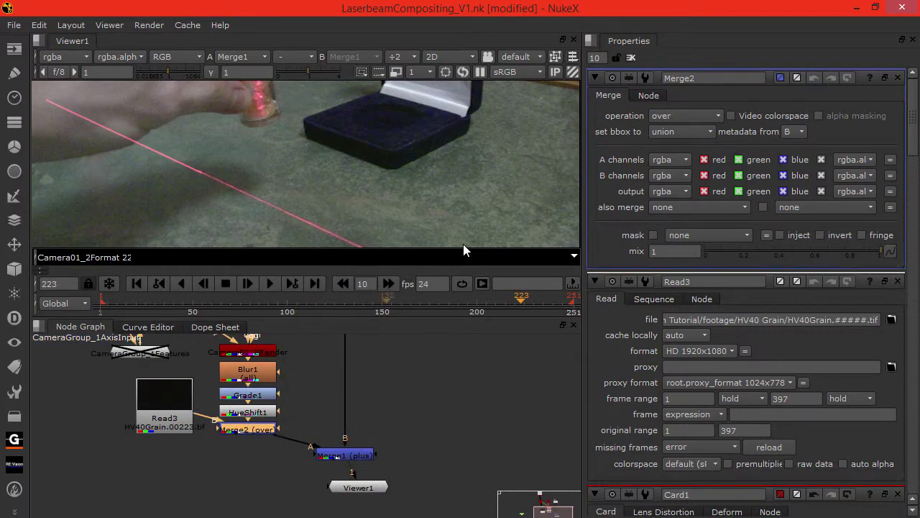
Set the new merge's operation to multiply and display the grain footage in the viewer.
{"action": "left_click", "coordinate": [672, 116]}
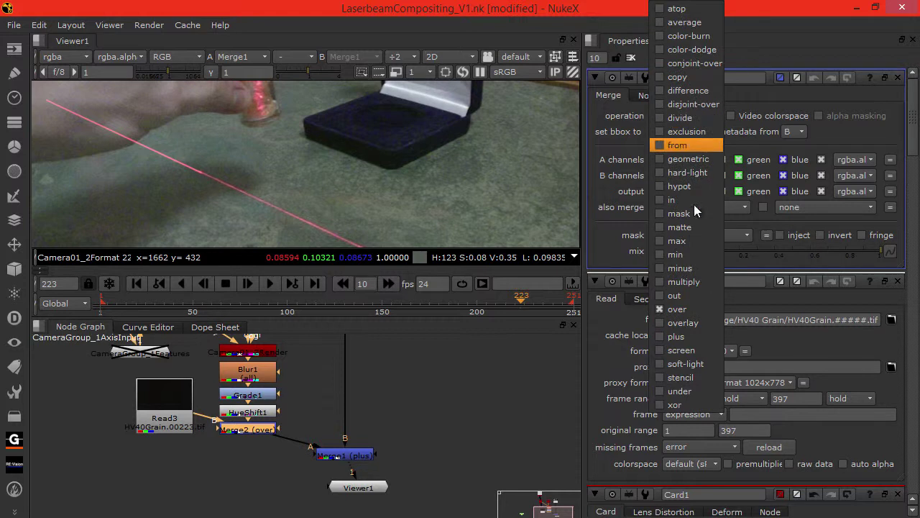
{"action": "left_click", "coordinate": [672, 281]}
{"action": "middle_click_drag", "start_coordinate": [214, 461], "coordinate": [249, 467]}
{"action": "left_click_drag", "start_coordinate": [188, 424], "coordinate": [139, 410]}
{"action": "key", "text": "1"}
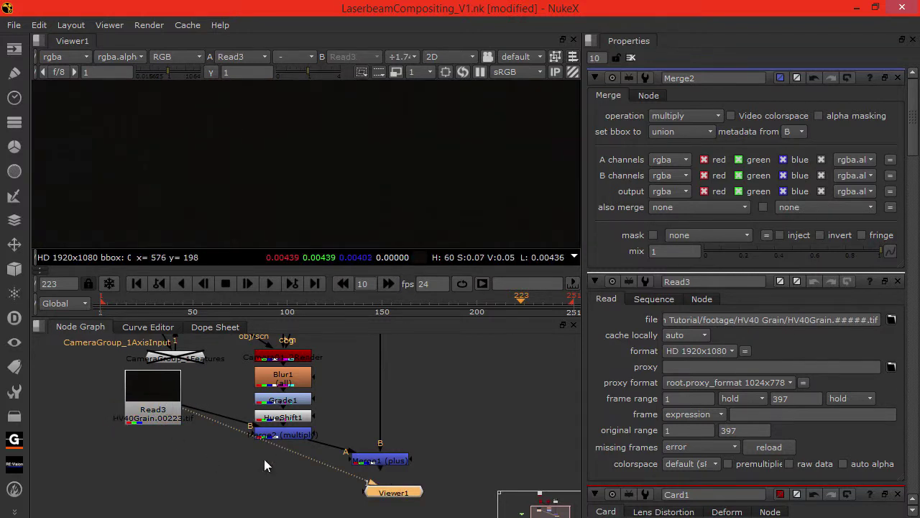
Add a Grade node after the grain footage and set its gain to 10.
{"action": "left_click", "coordinate": [135, 407]}
{"action": "left_click_drag", "start_coordinate": [163, 412], "coordinate": [161, 412]}
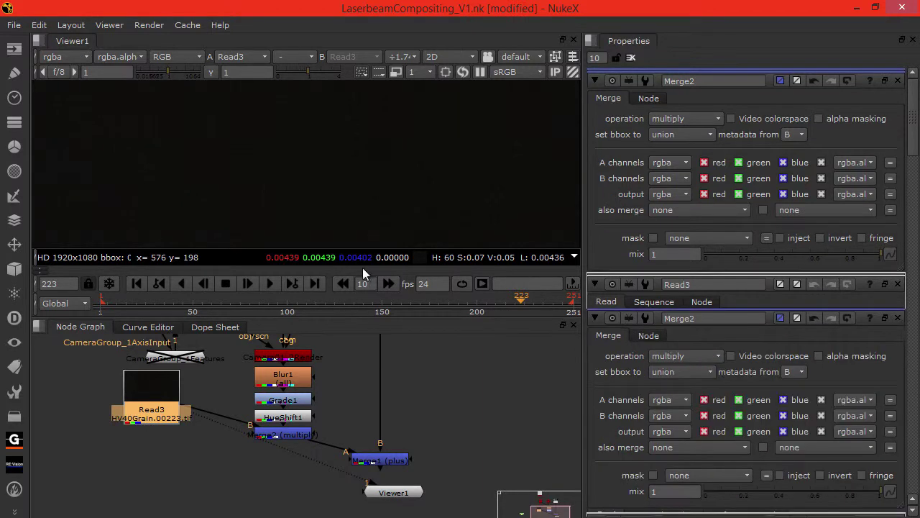
{"action": "key", "text": "g"}
{"action": "left_click", "coordinate": [686, 179]}
{"action": "type", "text": "0"}
{"action": "key", "text": "Return"}
Try gamma values of 0.5 and 0.8 on the grain's Grade node, settling on 0.9.
{"action": "left_click", "coordinate": [689, 226]}
{"action": "type", "text": "0.5"}
{"action": "key", "text": "Return"}
{"action": "type", "text": "0.8"}
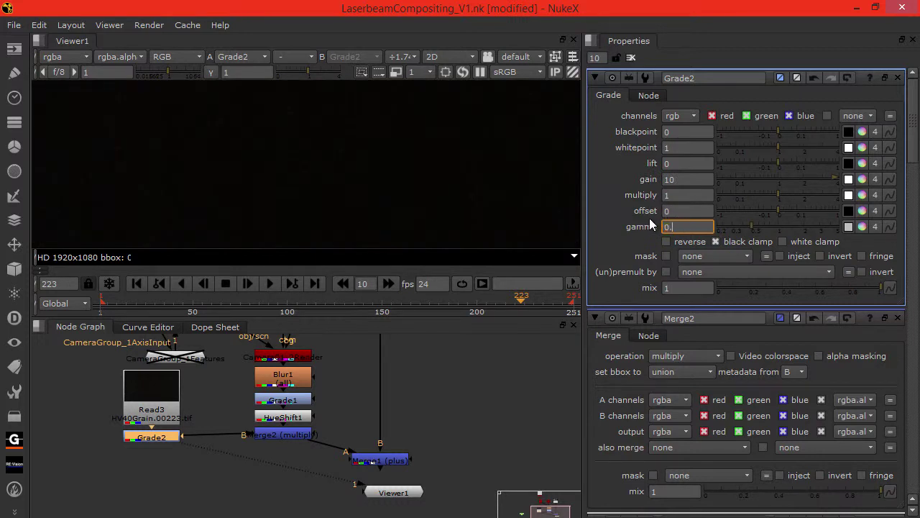
{"action": "key", "text": "Return"}
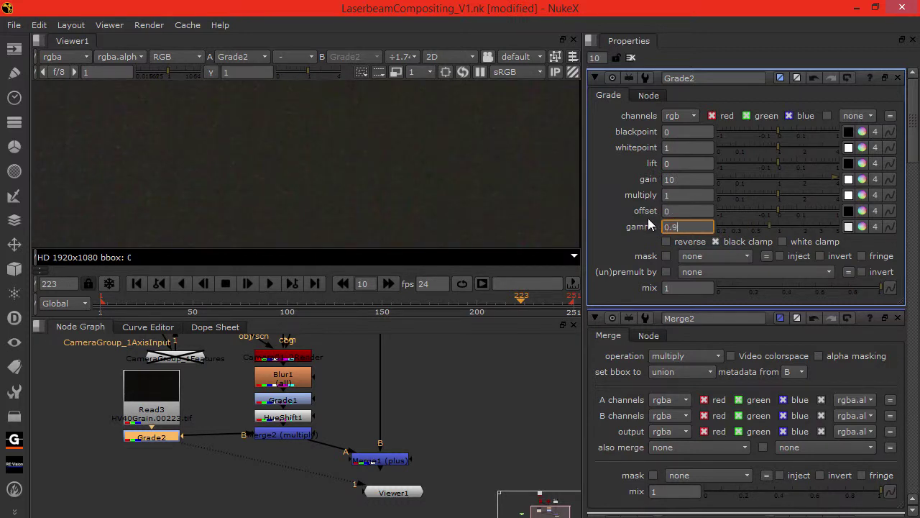
{"action": "type", "text": "0.9"}
{"action": "key", "text": "Return"}
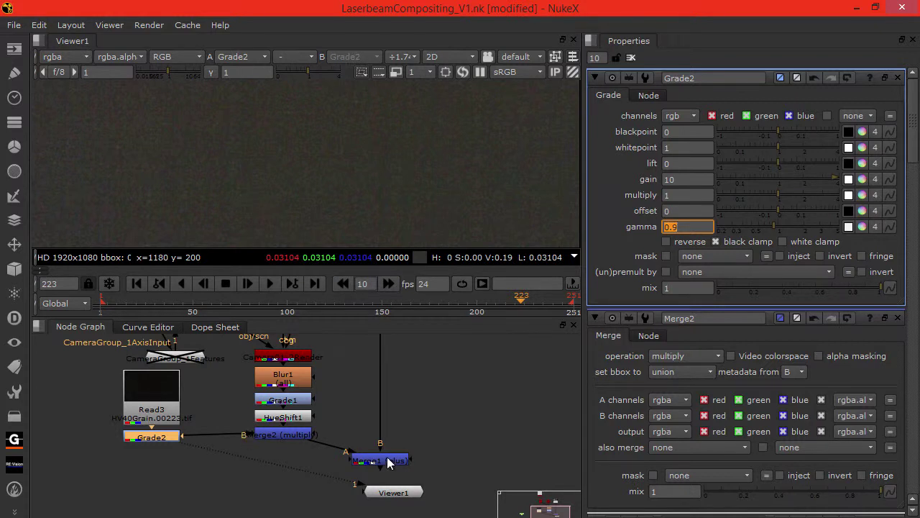
Display the final Merge1 composite and raise the grain Grade's gain to 20, then 50.
{"action": "left_click", "coordinate": [388, 460]}
{"action": "key", "text": "1"}
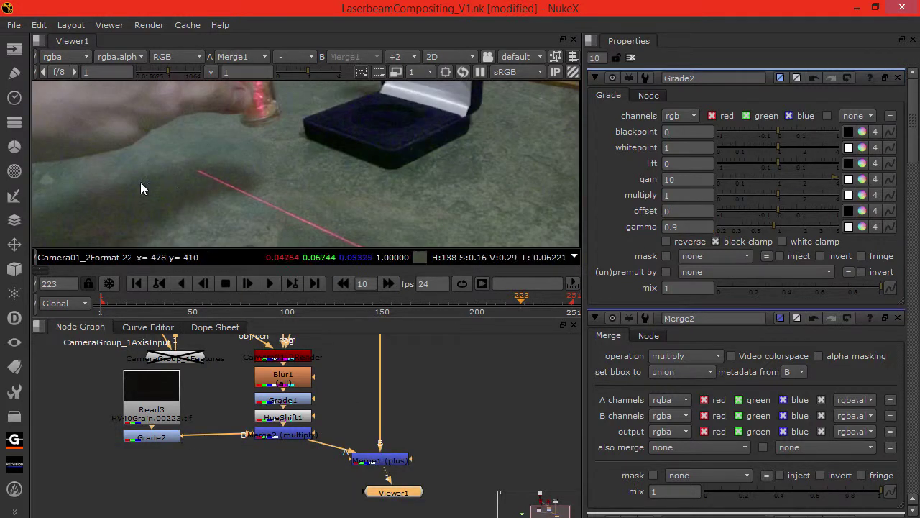
{"action": "scroll", "coordinate": [291, 182], "scroll_direction": "up", "scroll_amount": 2}
{"action": "left_click", "coordinate": [147, 436]}
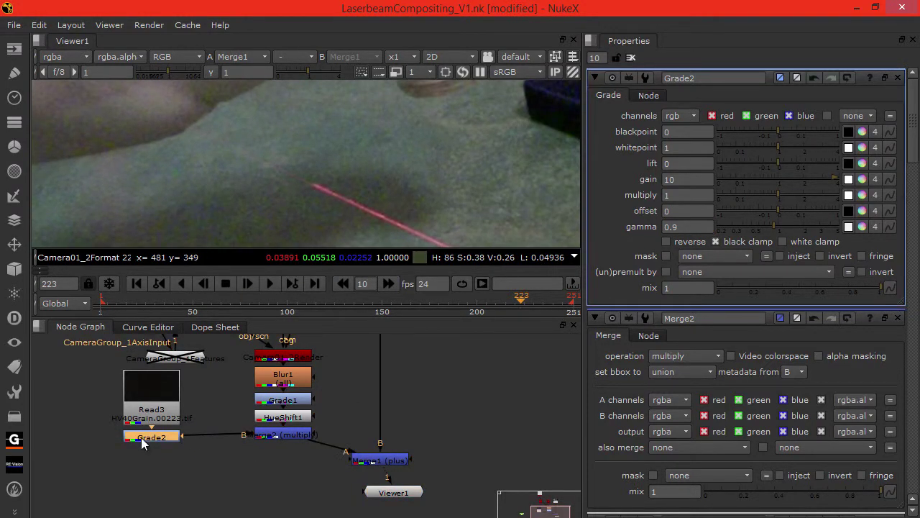
{"action": "double_click", "coordinate": [673, 179]}
{"action": "type", "text": "20"}
{"action": "key", "text": "Return"}
{"action": "type", "text": "50"}
{"action": "key", "text": "Return"}
Try gamma 1.1 and multiply 2 on the grain's Grade node, and reset both values to 1.
{"action": "left_click", "coordinate": [692, 225]}
{"action": "key", "text": "BackSpace"}
{"action": "type", "text": "1"}
{"action": "key", "text": "Return"}
{"action": "left_click", "coordinate": [680, 163]}
{"action": "left_click", "coordinate": [686, 195]}
{"action": "type", "text": "2"}
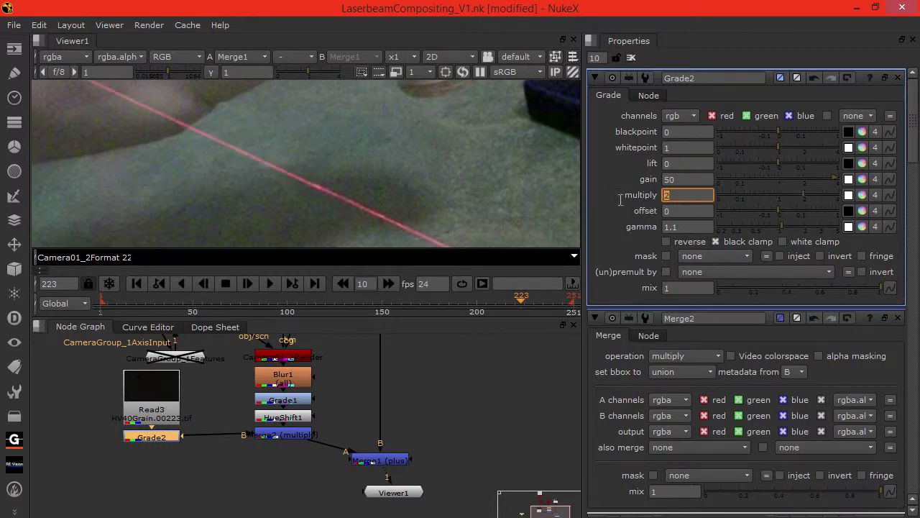
{"action": "type", "text": "1"}
{"action": "key", "text": "Return"}
Increase the laser card's Y scale to 0.3, then 0.4.
{"action": "middle_click_drag", "start_coordinate": [216, 374], "coordinate": [168, 383]}
{"action": "double_click", "coordinate": [166, 377]}
{"action": "left_click", "coordinate": [690, 363]}
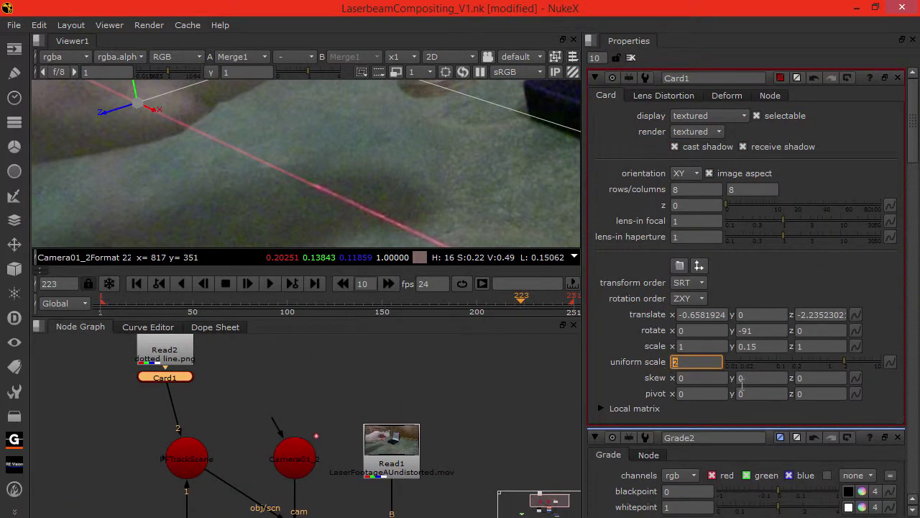
{"action": "left_click", "coordinate": [754, 346]}
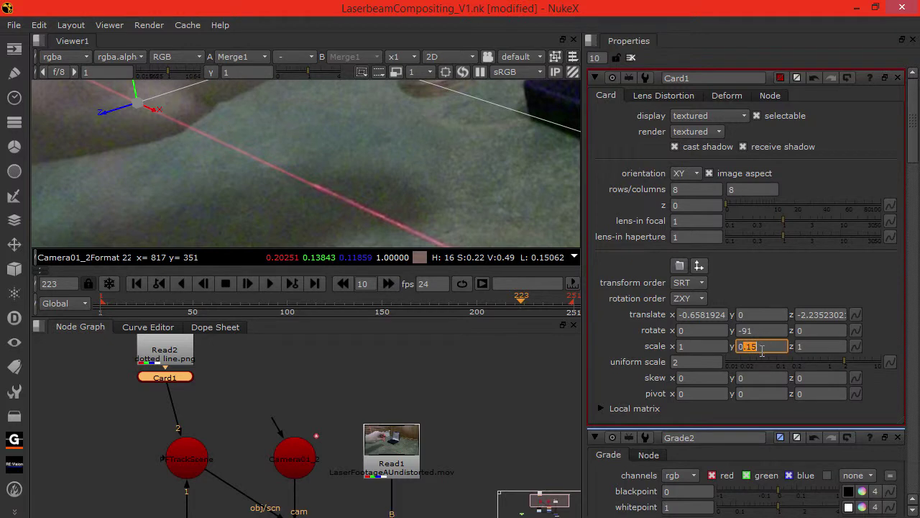
{"action": "type", "text": "0.3"}
{"action": "key", "text": "Return"}
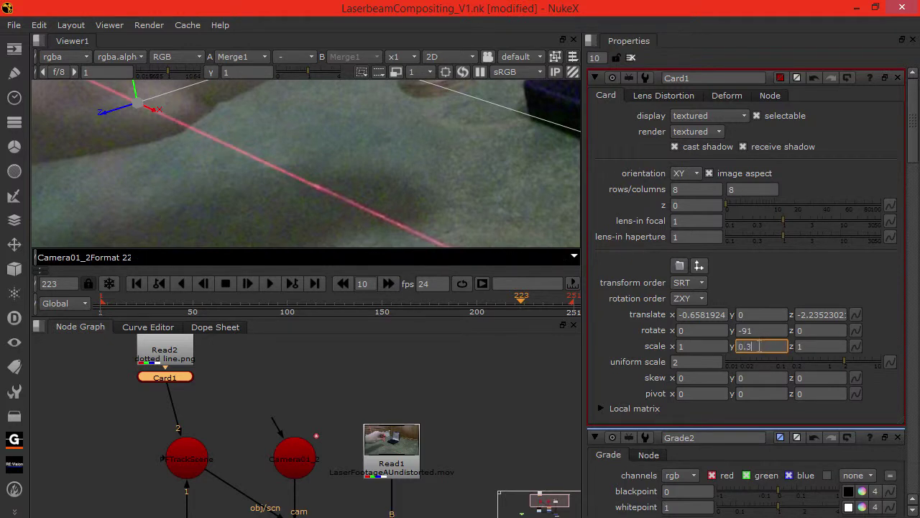
{"action": "key", "text": "equal"}
{"action": "left_click", "coordinate": [889, 438]}
{"action": "middle_click_drag", "start_coordinate": [460, 208], "coordinate": [441, 198]}
Try an overall saturation of 0.3 on HueShift1 and set it to 0.4.
{"action": "middle_click_drag", "start_coordinate": [314, 478], "coordinate": [236, 403]}
{"action": "middle_click_drag", "start_coordinate": [261, 482], "coordinate": [255, 390]}
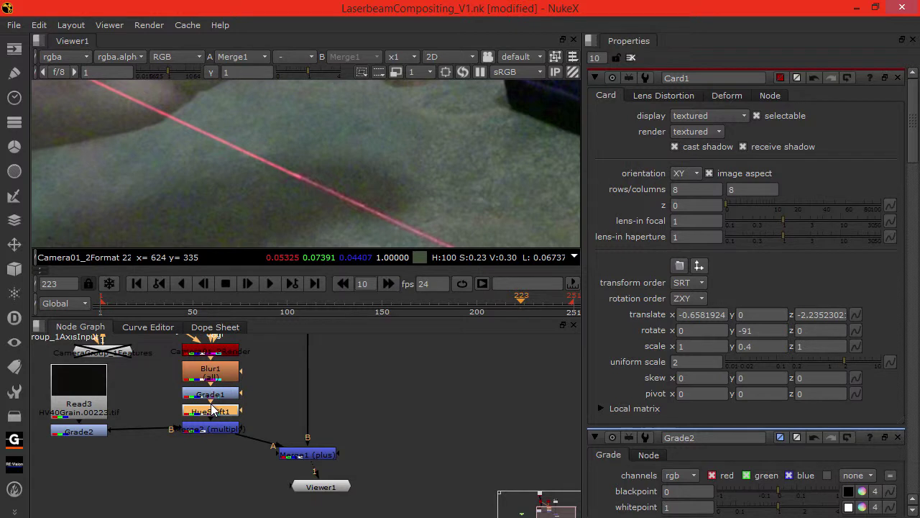
{"action": "double_click", "coordinate": [211, 411]}
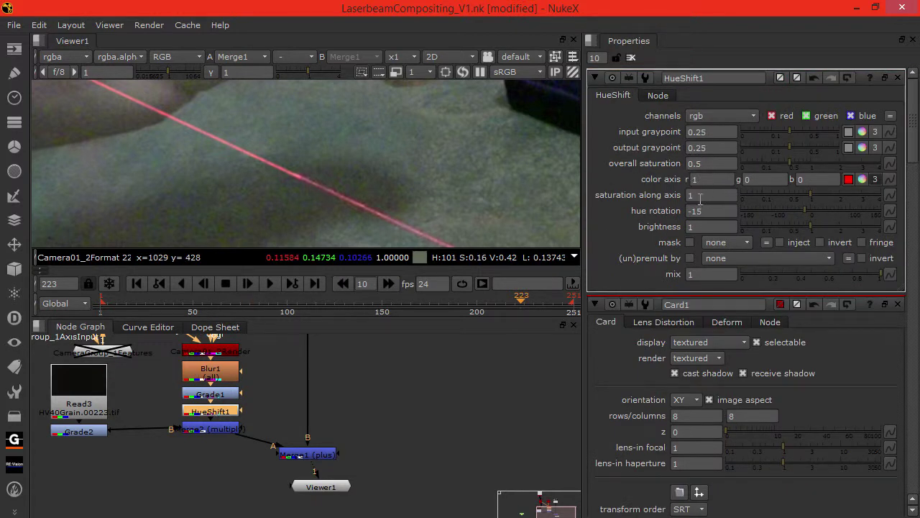
{"action": "left_click", "coordinate": [708, 163]}
{"action": "type", "text": "0.3"}
{"action": "key", "text": "Return"}
{"action": "type", "text": "0.4"}
{"action": "key", "text": "Return"}
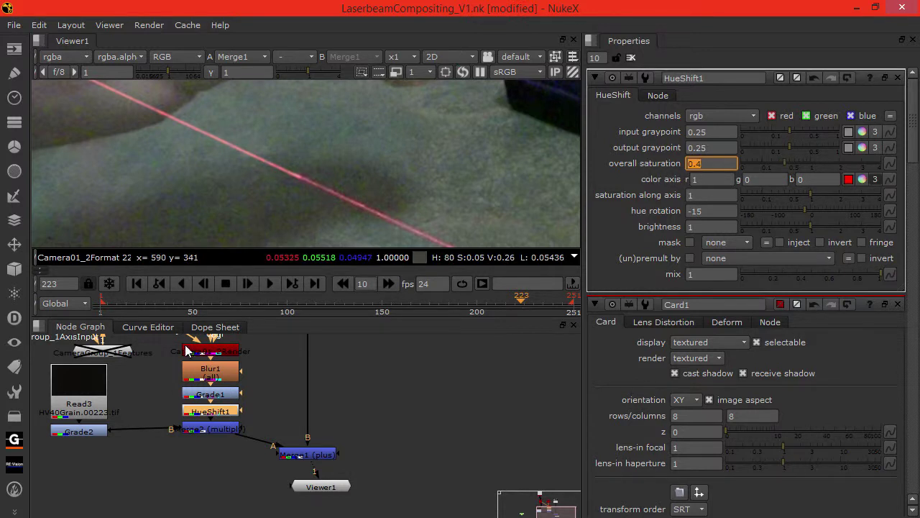
Set the gain of Grade1, the laser's grade below the blur, to 8.
{"action": "middle_click_drag", "start_coordinate": [174, 373], "coordinate": [143, 333]}
{"action": "double_click", "coordinate": [243, 442]}
{"action": "double_click", "coordinate": [691, 179]}
{"action": "left_click_drag", "start_coordinate": [688, 132], "coordinate": [620, 134]}
{"action": "key", "text": "Return"}
{"action": "left_click_drag", "start_coordinate": [693, 179], "coordinate": [660, 179]}
{"action": "type", "text": "5"}
{"action": "key", "text": "Return"}
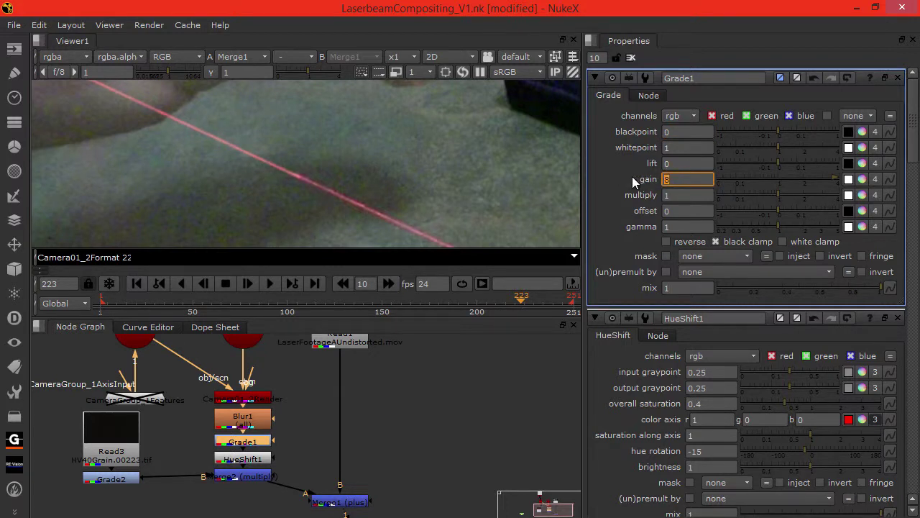
Set the hue rotation of HueShift1 to -20.
{"action": "double_click", "coordinate": [239, 460]}
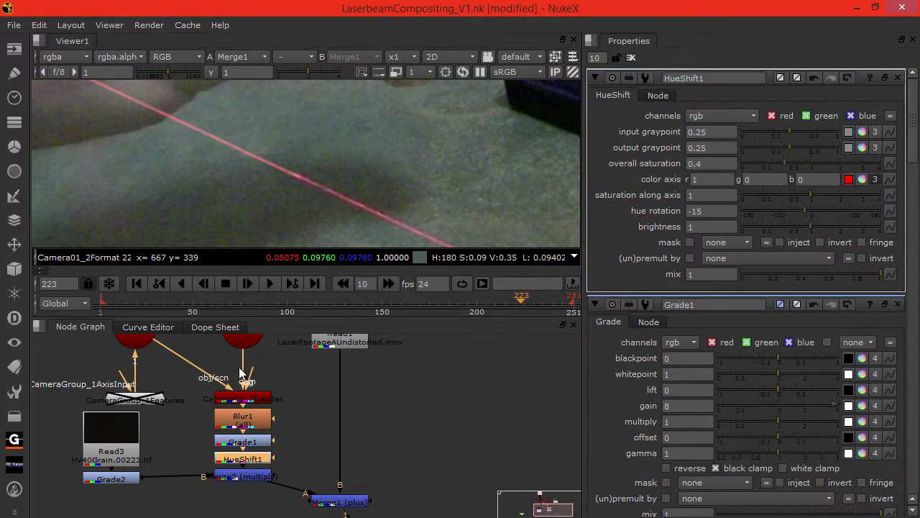
{"action": "left_click", "coordinate": [708, 210]}
{"action": "type", "text": "-20"}
{"action": "key", "text": "Return"}
Compare a Blur1 size of 3 and set the size to 4.
{"action": "left_click_drag", "start_coordinate": [654, 128], "coordinate": [634, 131]}
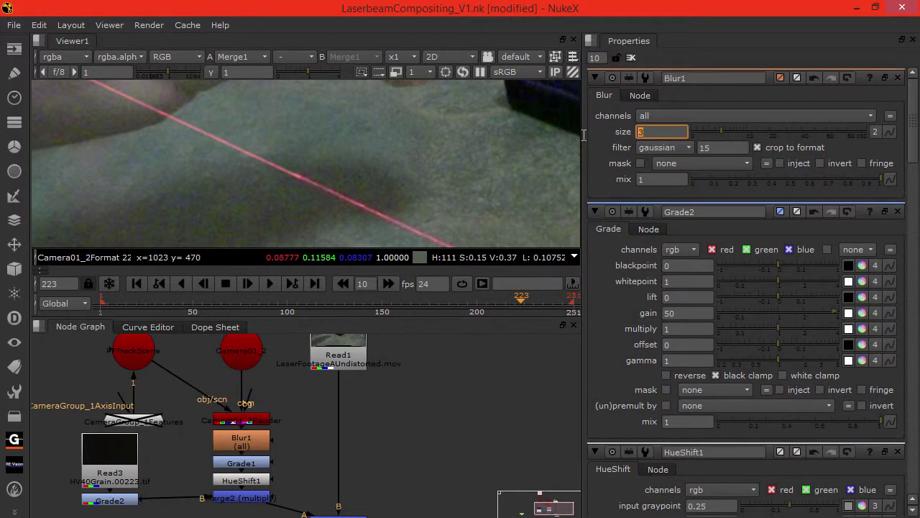
{"action": "type", "text": "3"}
{"action": "key", "text": "Return"}
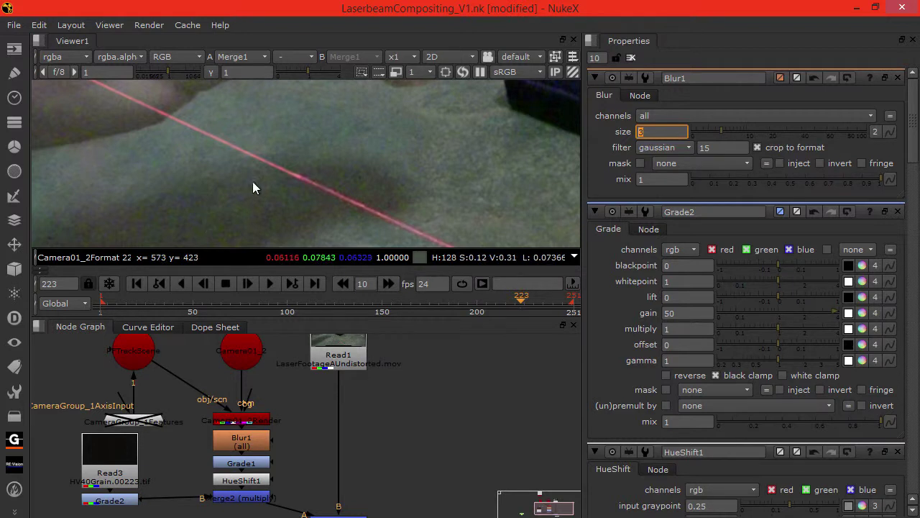
{"action": "type", "text": "4"}
{"action": "key", "text": "Return"}
{"action": "middle_click_drag", "start_coordinate": [235, 176], "coordinate": [271, 139]}
Set the gain of Grade2 on the grain footage to 60.
{"action": "double_click", "coordinate": [110, 503]}
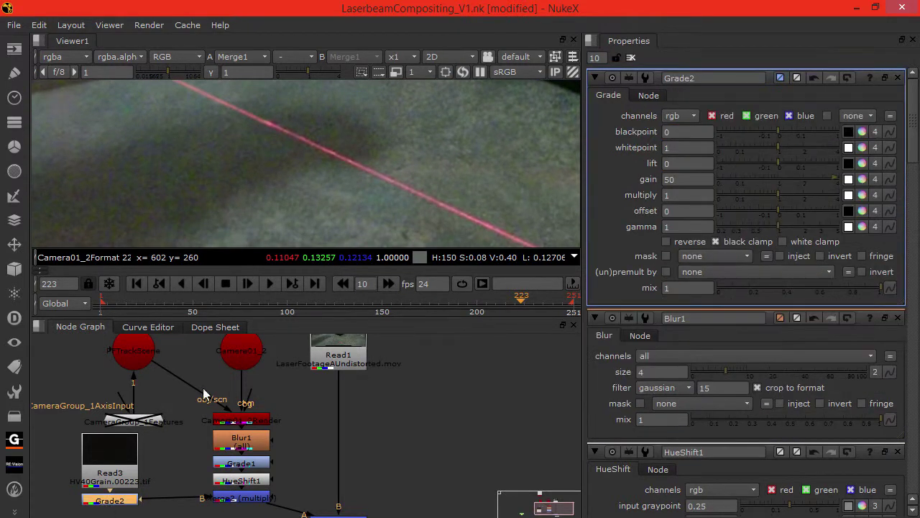
{"action": "double_click", "coordinate": [696, 179]}
{"action": "type", "text": "60"}
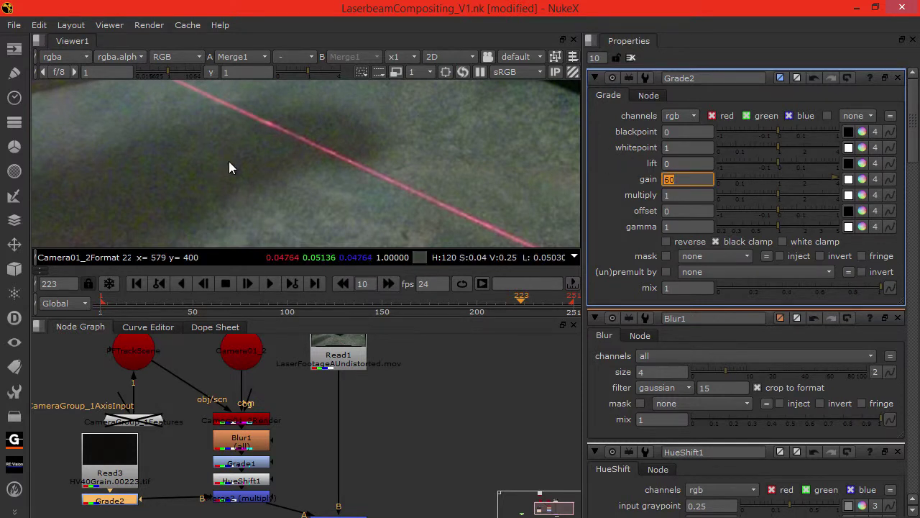
{"action": "key", "text": "Return"}
{"action": "middle_click_drag", "start_coordinate": [299, 205], "coordinate": [258, 197]}
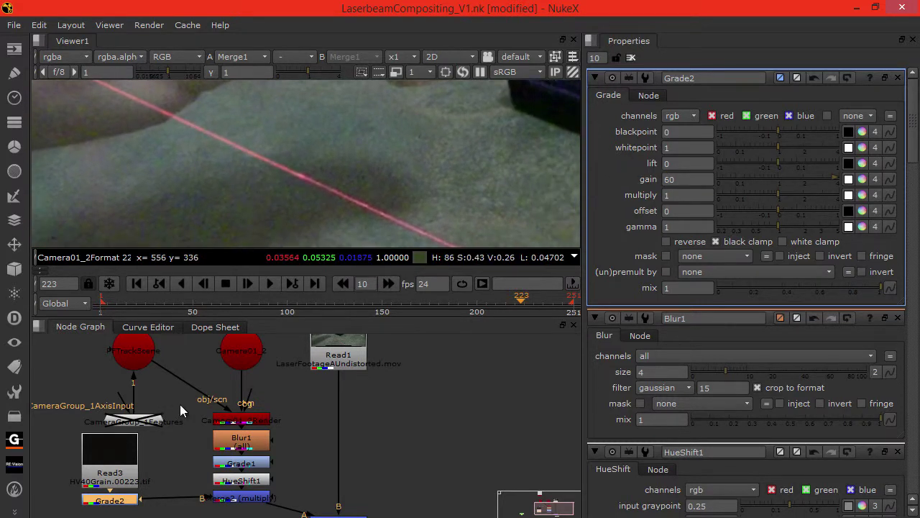
Slide Card1 along its X handle in the viewer to a translate of about -0.661, 0, -2.098.
{"action": "middle_click_drag", "start_coordinate": [153, 357], "coordinate": [179, 411]}
{"action": "double_click", "coordinate": [158, 383]}
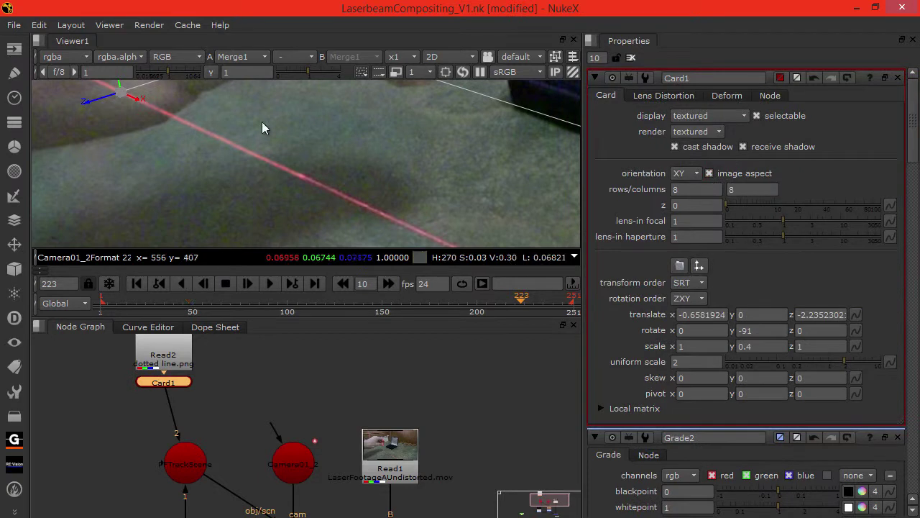
{"action": "left_click_drag", "start_coordinate": [140, 105], "coordinate": [174, 114]}
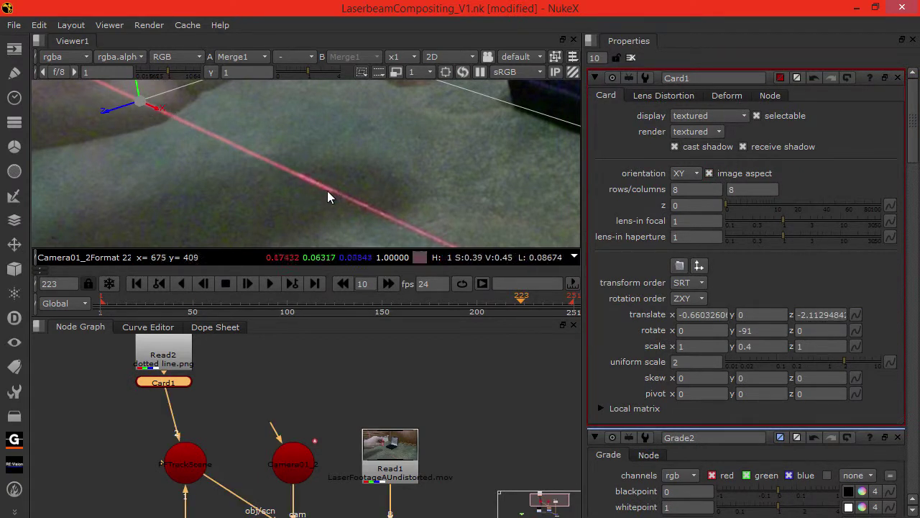
{"action": "left_click_drag", "start_coordinate": [163, 110], "coordinate": [169, 113]}
{"action": "scroll", "coordinate": [285, 194], "scroll_direction": "down", "scroll_amount": 3}
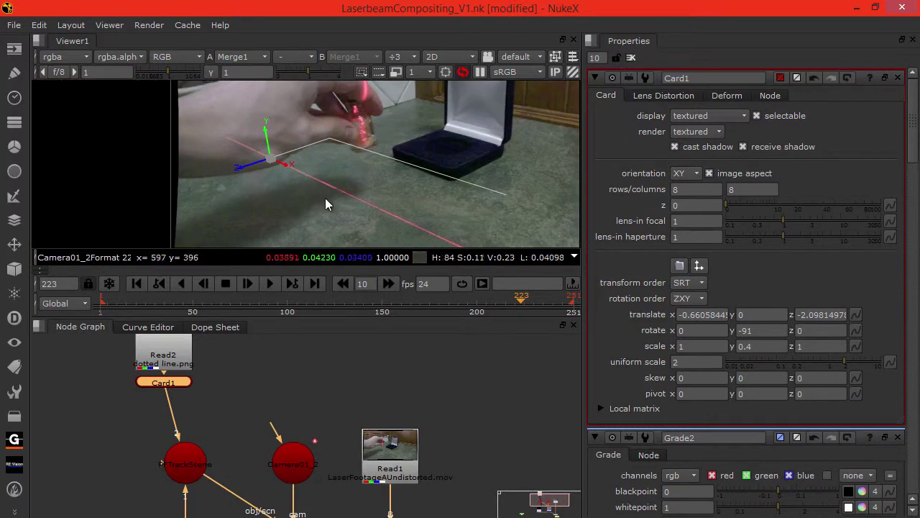
Examine the laser beam on the tabletop and around the hand, up close and across the composite.
{"action": "scroll", "coordinate": [317, 203], "scroll_direction": "down", "scroll_amount": 1}
{"action": "middle_click_drag", "start_coordinate": [317, 202], "coordinate": [236, 167]}
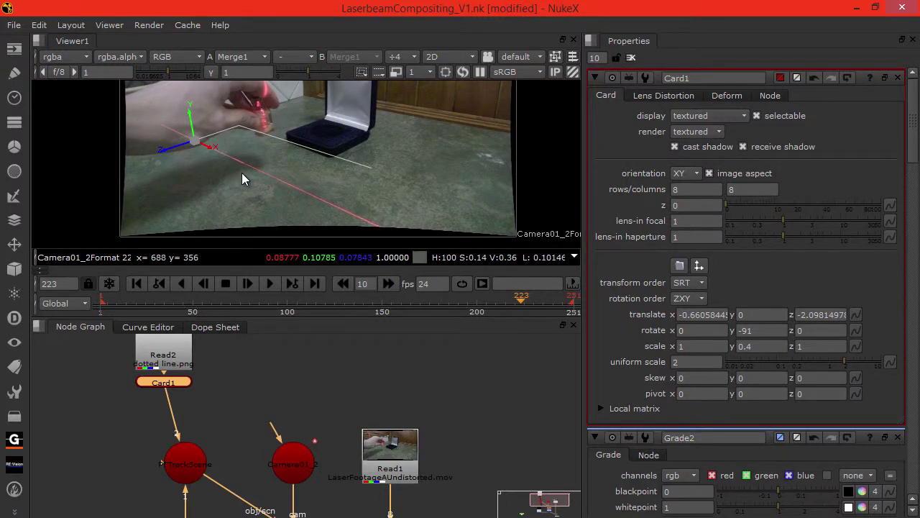
{"action": "scroll", "coordinate": [194, 177], "scroll_direction": "up", "scroll_amount": 2}
{"action": "middle_click_drag", "start_coordinate": [179, 153], "coordinate": [203, 200]}
{"action": "scroll", "coordinate": [203, 199], "scroll_direction": "up", "scroll_amount": 1}
{"action": "middle_click_drag", "start_coordinate": [303, 170], "coordinate": [184, 150]}
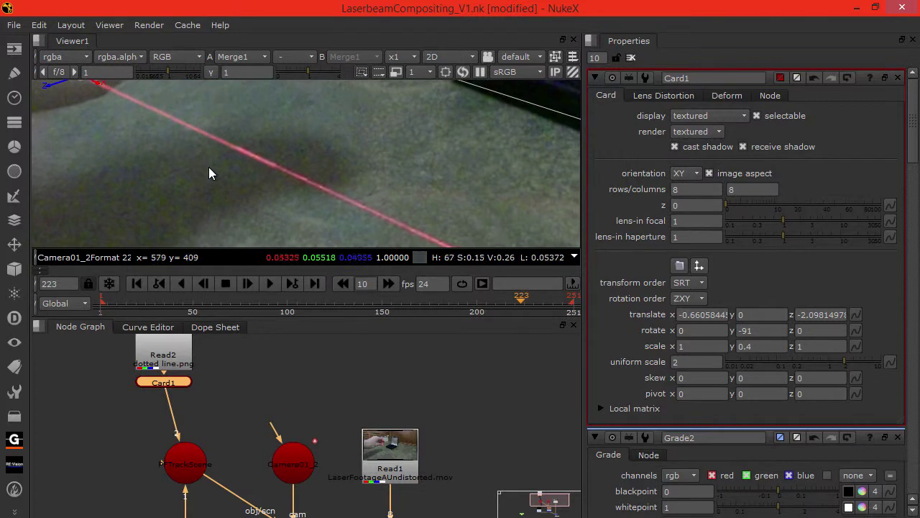
{"action": "scroll", "coordinate": [283, 160], "scroll_direction": "down", "scroll_amount": 2}
{"action": "middle_click_drag", "start_coordinate": [254, 191], "coordinate": [211, 228]}
{"action": "middle_click_drag", "start_coordinate": [171, 203], "coordinate": [208, 220]}
{"action": "mouse_move", "coordinate": [158, 177]}
{"action": "middle_mouse_down"}
{"action": "mouse_move", "coordinate": [156, 201]}
{"action": "mouse_move", "coordinate": [207, 195]}
{"action": "mouse_move", "coordinate": [235, 216]}
{"action": "middle_mouse_up"}
{"action": "scroll", "coordinate": [205, 216], "scroll_direction": "down", "scroll_amount": 1}
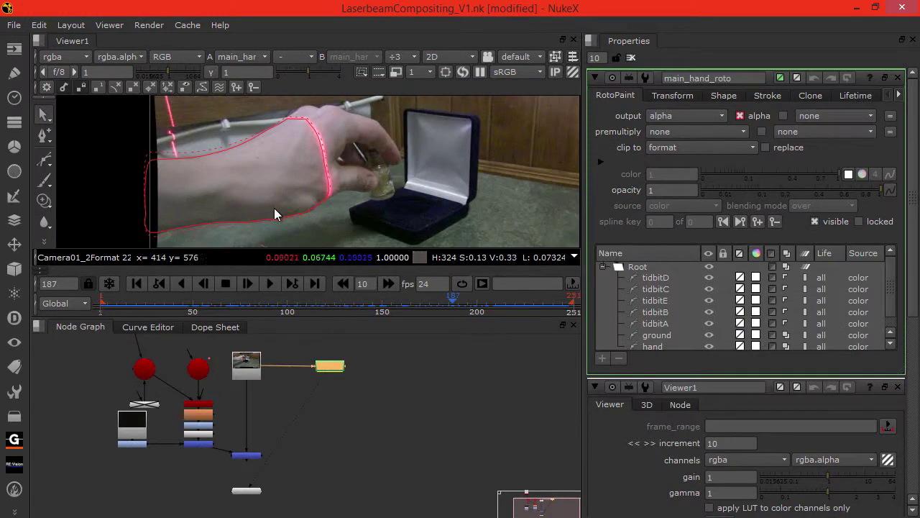
Examine the main_hand_roto shape over the moving hand while stepping the footage back to frame 169.
{"action": "mouse_move", "coordinate": [331, 212]}
{"action": "middle_mouse_down"}
{"action": "mouse_move", "coordinate": [290, 200]}
{"action": "mouse_move", "coordinate": [333, 200]}
{"action": "middle_mouse_up"}
{"action": "scroll", "coordinate": [375, 390], "scroll_direction": "up", "scroll_amount": 6}
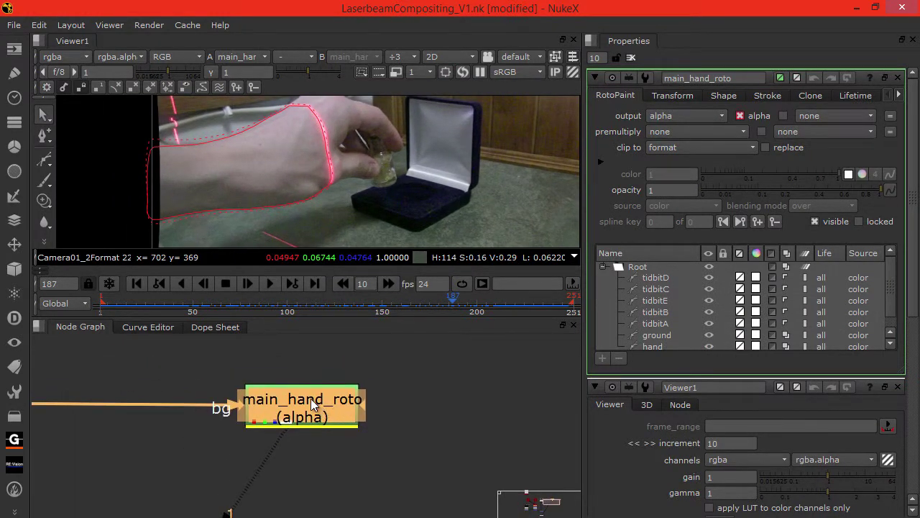
{"action": "scroll", "coordinate": [311, 398], "scroll_direction": "down", "scroll_amount": 6}
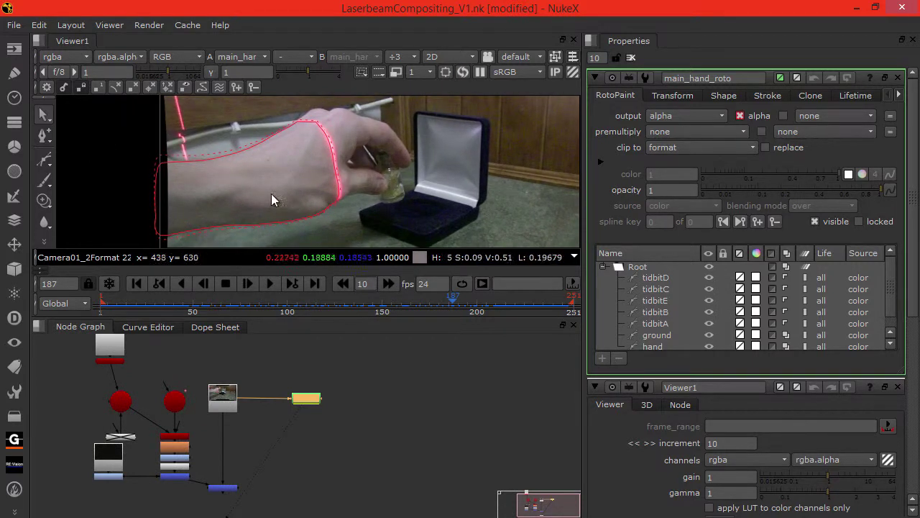
{"action": "key", "text": "Left"}
{"action": "key", "text": "Left"}
{"action": "key", "text": "Left"}
{"action": "key", "text": "Left"}
{"action": "key", "text": "Left"}
{"action": "key", "text": "Left"}
{"action": "key", "text": "Left"}
{"action": "key", "text": "Left"}
{"action": "key", "text": "Left"}
{"action": "key", "text": "Left"}
{"action": "key", "text": "Left"}
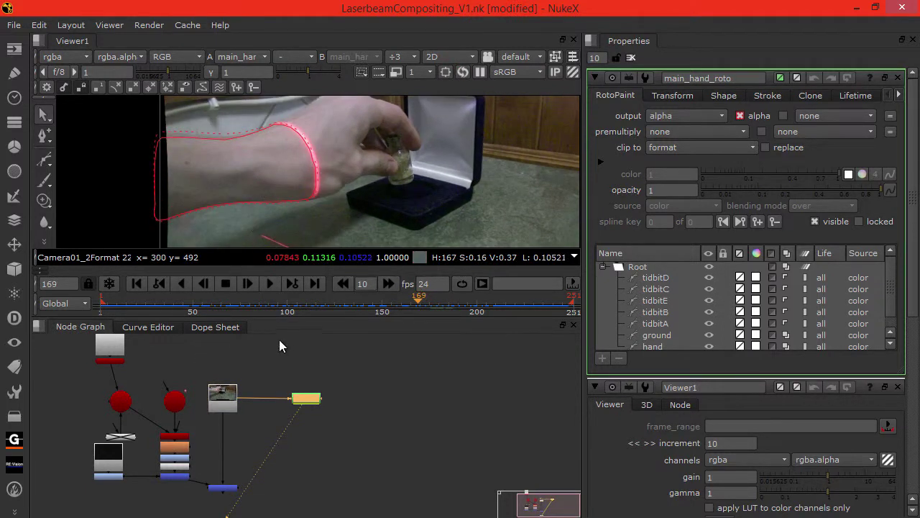
Compare the Merge1 output with main_hand_roto, and view the roto's alpha channel fitted to the viewer.
{"action": "left_click", "coordinate": [220, 489]}
{"action": "key", "text": "1"}
{"action": "middle_click_drag", "start_coordinate": [240, 190], "coordinate": [244, 179]}
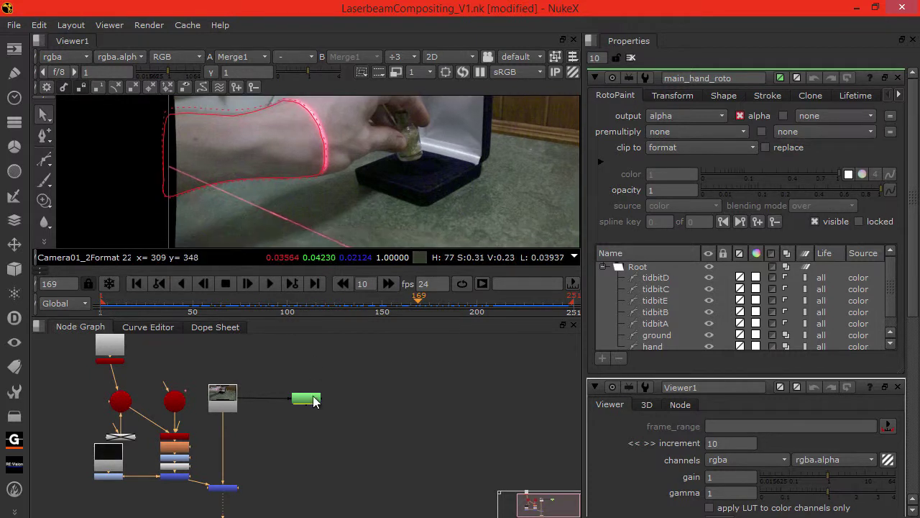
{"action": "left_click", "coordinate": [311, 398]}
{"action": "key", "text": "1"}
{"action": "left_click", "coordinate": [311, 399]}
{"action": "key", "text": "1"}
{"action": "key", "text": "a"}
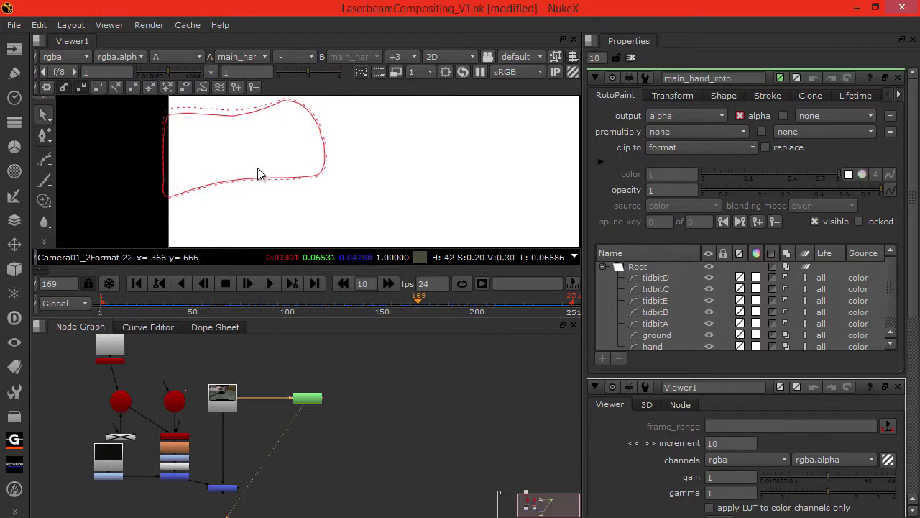
{"action": "key", "text": "f"}
Disconnect the bg input of main_hand_roto from the Read1 footage and check the alpha against the RGB view.
{"action": "left_click", "coordinate": [316, 397]}
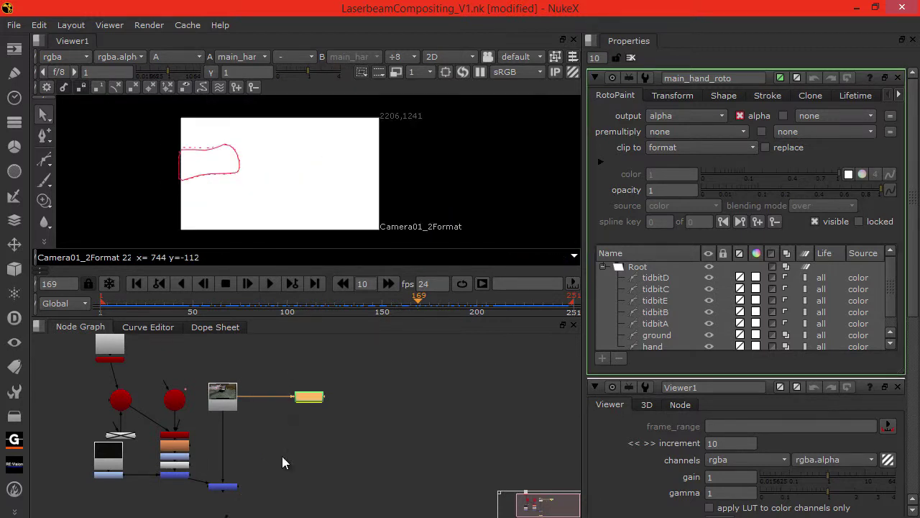
{"action": "middle_click_drag", "start_coordinate": [282, 452], "coordinate": [273, 403]}
{"action": "left_click_drag", "start_coordinate": [274, 351], "coordinate": [249, 353]}
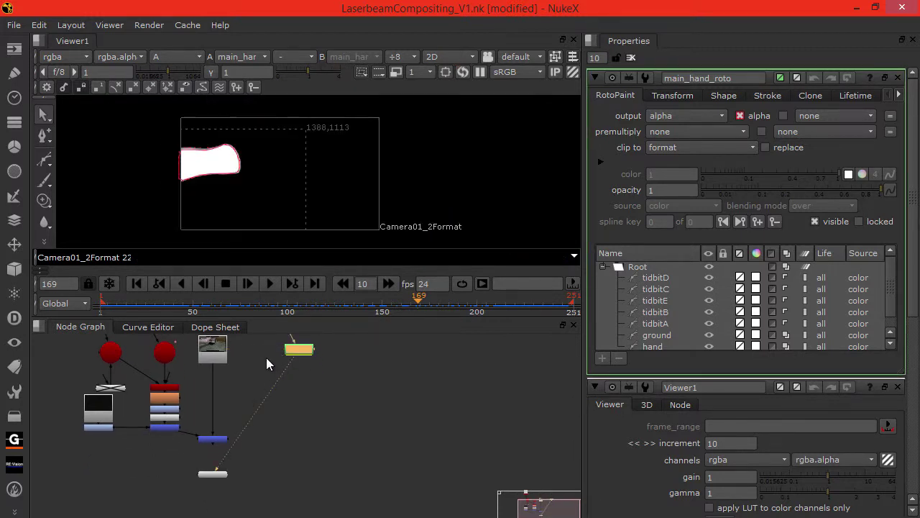
{"action": "middle_click_drag", "start_coordinate": [266, 361], "coordinate": [277, 376]}
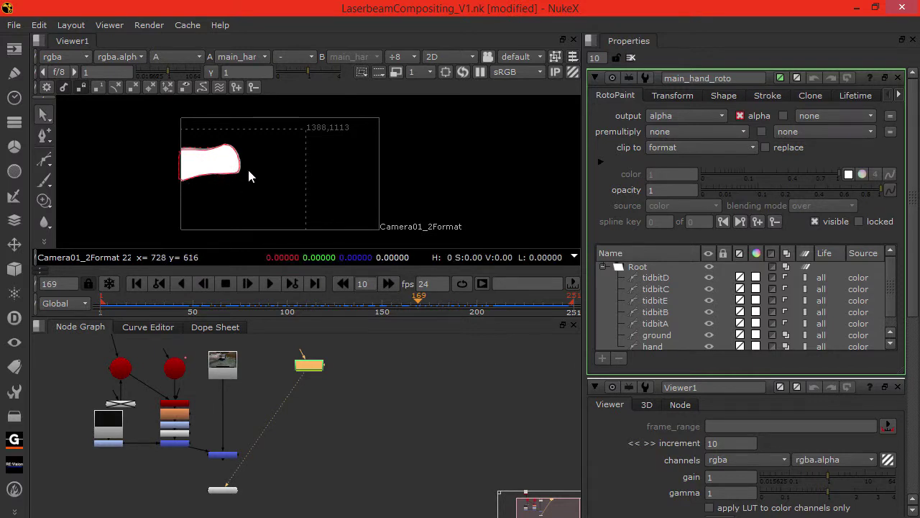
{"action": "key", "text": "a"}
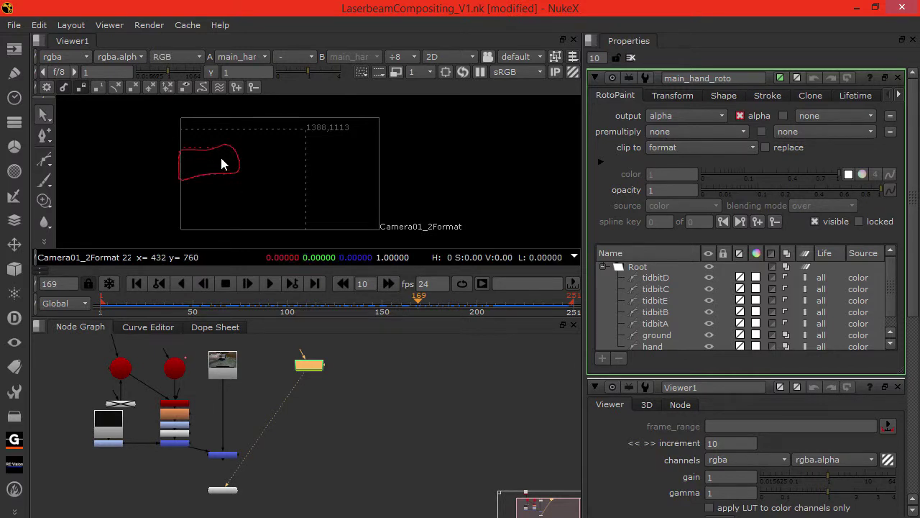
{"action": "key", "text": "a"}
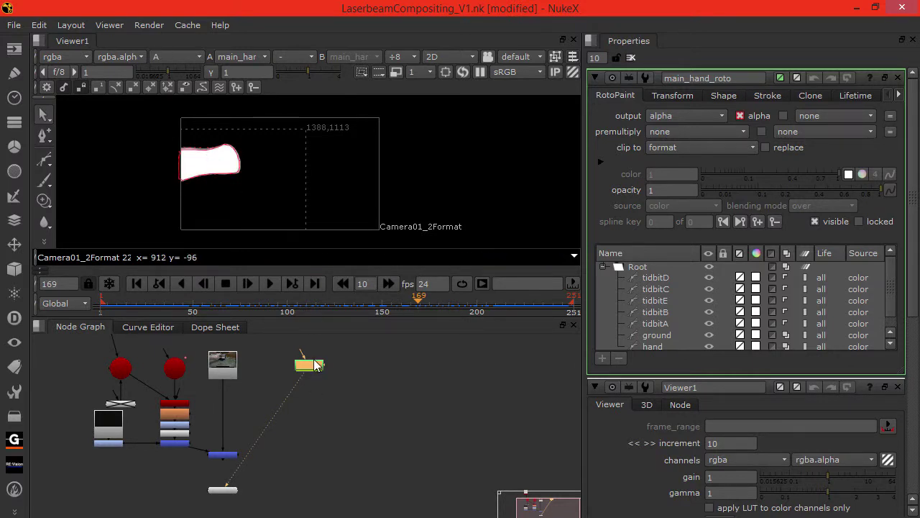
Add a Shuffle node after main_hand_roto.
{"action": "left_click", "coordinate": [309, 364]}
{"action": "key", "text": "Tab"}
{"action": "type", "text": "s"}
{"action": "key", "text": "Down"}
{"action": "key", "text": "Down"}
{"action": "key", "text": "Down"}
{"action": "key", "text": "Return"}
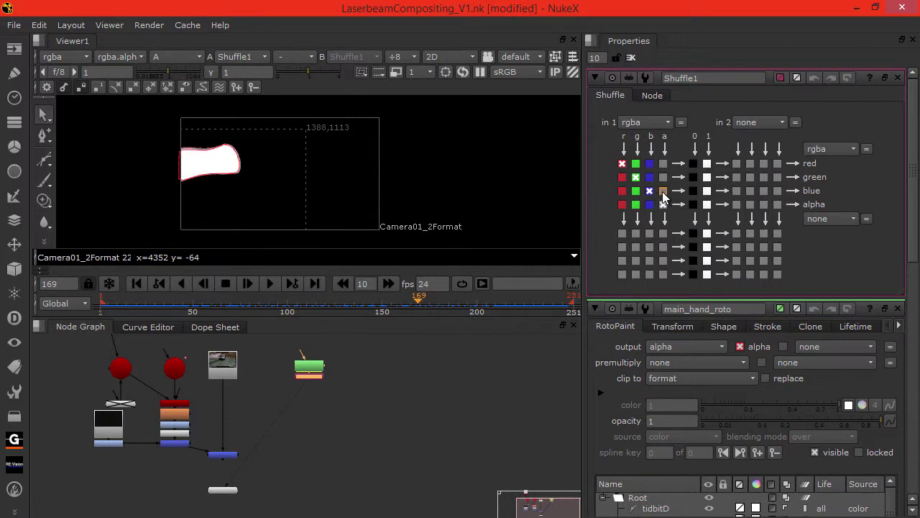
Route the alpha channel into red, green and blue in Shuffle1, and return the viewer to RGB.
{"action": "left_click", "coordinate": [663, 191]}
{"action": "left_click", "coordinate": [662, 178]}
{"action": "left_click", "coordinate": [663, 164]}
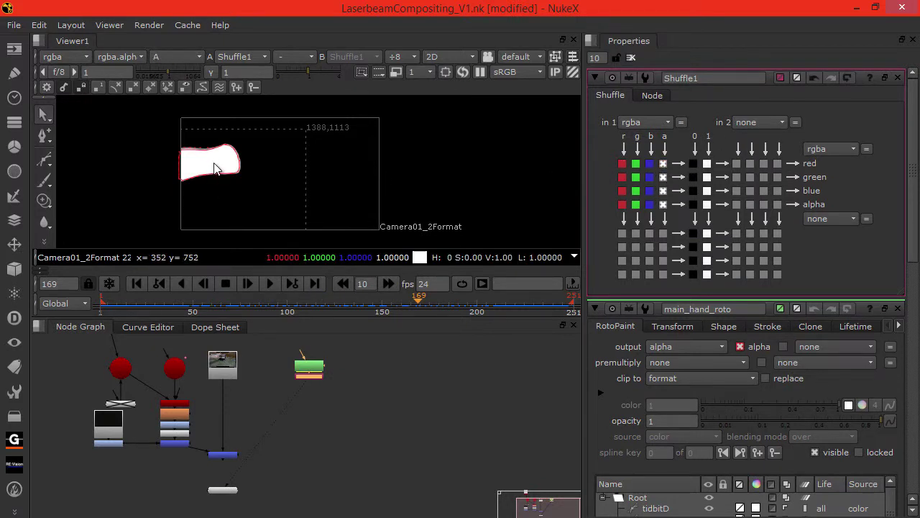
{"action": "key", "text": "a"}
Move main_hand_roto and Shuffle1 together to the area below Grade2 and Merge2.
{"action": "left_click", "coordinate": [313, 419]}
{"action": "middle_click_drag", "start_coordinate": [277, 382], "coordinate": [355, 384]}
{"action": "left_click_drag", "start_coordinate": [384, 389], "coordinate": [158, 464]}
{"action": "scroll", "coordinate": [175, 427], "scroll_direction": "up", "scroll_amount": 4}
{"action": "left_click_drag", "start_coordinate": [160, 411], "coordinate": [195, 411]}
{"action": "left_click", "coordinate": [217, 452]}
Compare the Merge2 laser output with the Shuffle1 hand matte.
{"action": "left_click", "coordinate": [279, 366]}
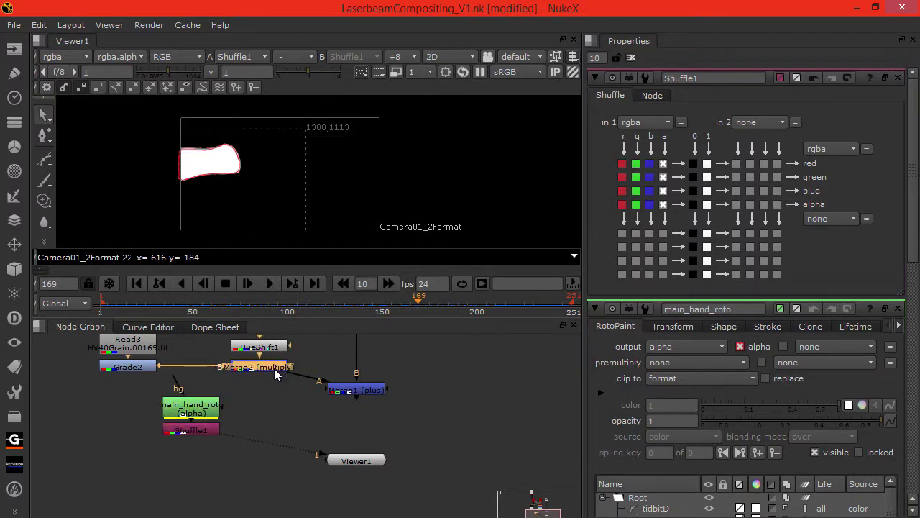
{"action": "key", "text": "1"}
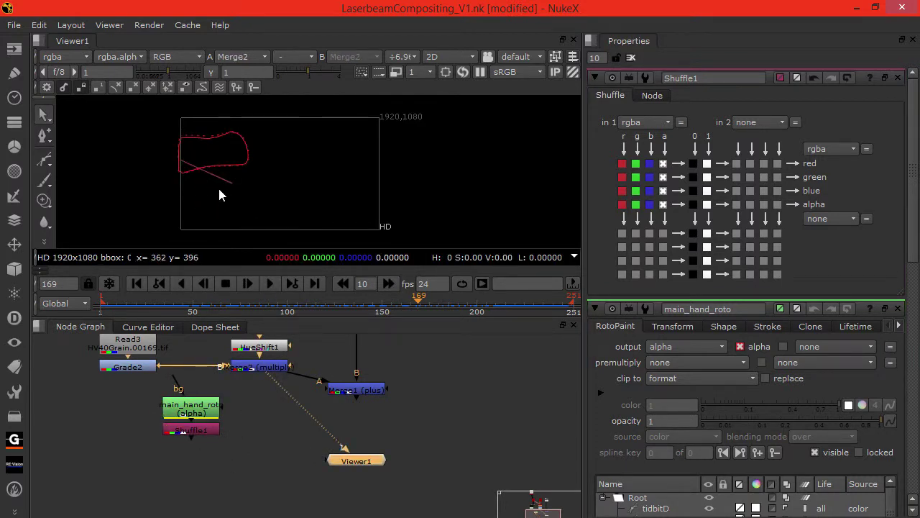
{"action": "key", "text": "a"}
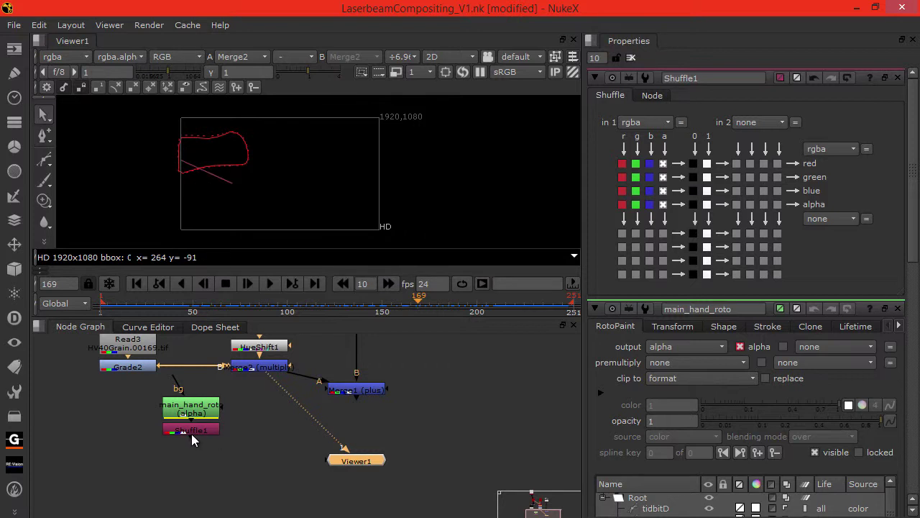
{"action": "key", "text": "1"}
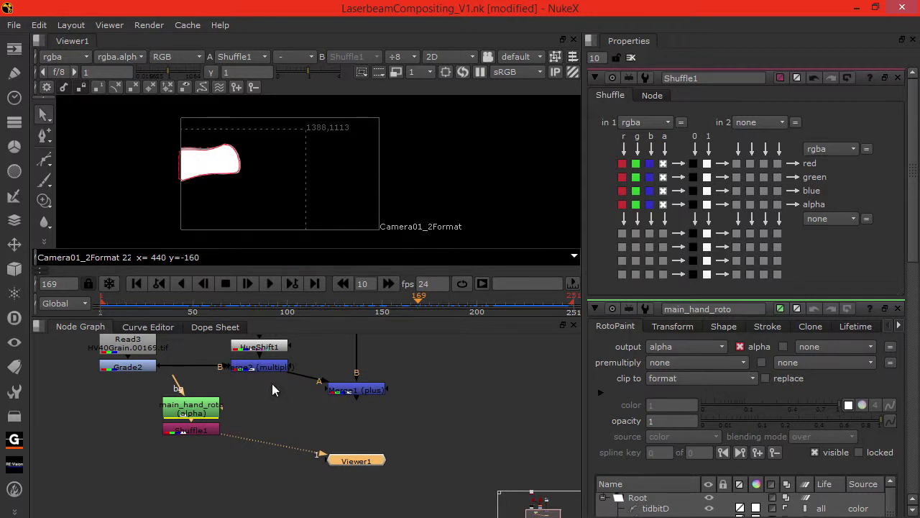
Add a Multiply merge with input A from Merge2 and input B from Shuffle1, and view its output.
{"action": "key", "text": "Tab"}
{"action": "type", "text": "mult"}
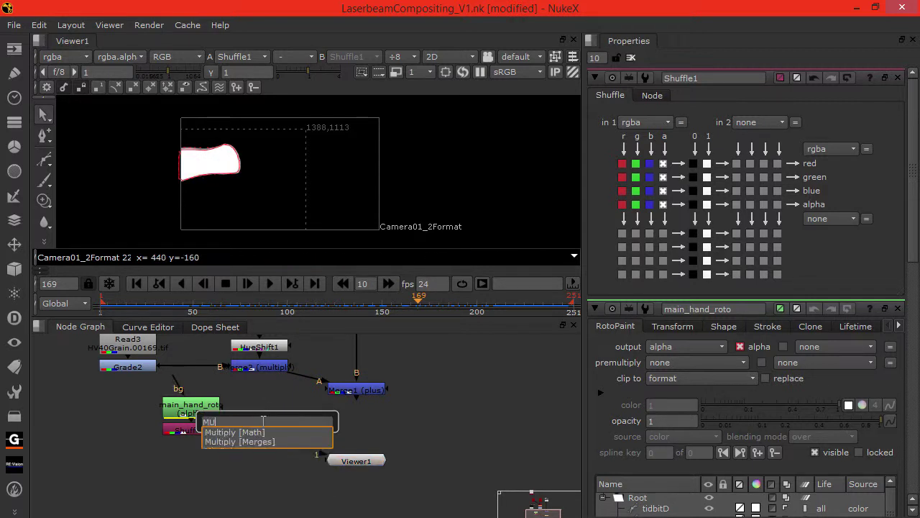
{"action": "key", "text": "Return"}
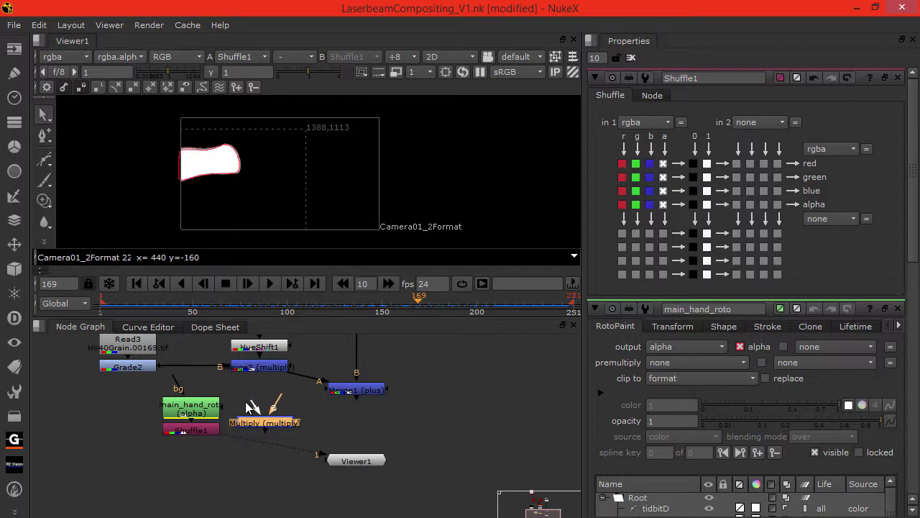
{"action": "left_click_drag", "start_coordinate": [243, 402], "coordinate": [263, 365]}
{"action": "left_click_drag", "start_coordinate": [278, 399], "coordinate": [210, 431]}
{"action": "left_click_drag", "start_coordinate": [270, 419], "coordinate": [266, 419]}
{"action": "key", "text": "1"}
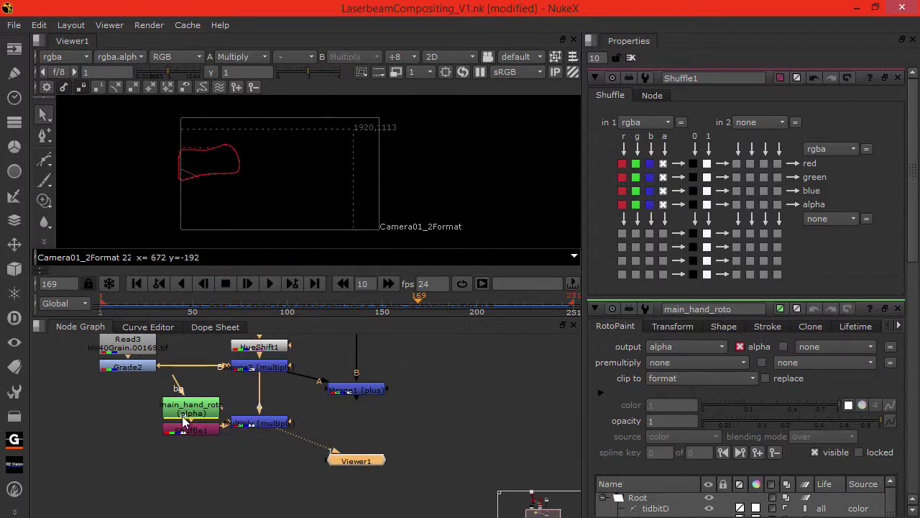
Place main_hand_roto and Shuffle1 under Grade2, and view the Shuffle1 matte.
{"action": "left_click_drag", "start_coordinate": [141, 382], "coordinate": [229, 451]}
{"action": "left_click_drag", "start_coordinate": [187, 404], "coordinate": [128, 400]}
{"action": "left_click", "coordinate": [148, 455]}
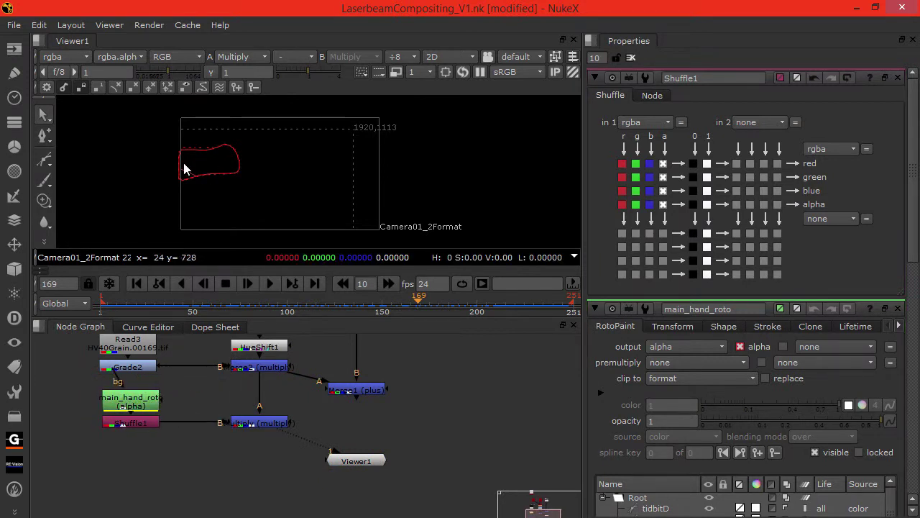
{"action": "left_click", "coordinate": [130, 422]}
{"action": "key", "text": "1"}
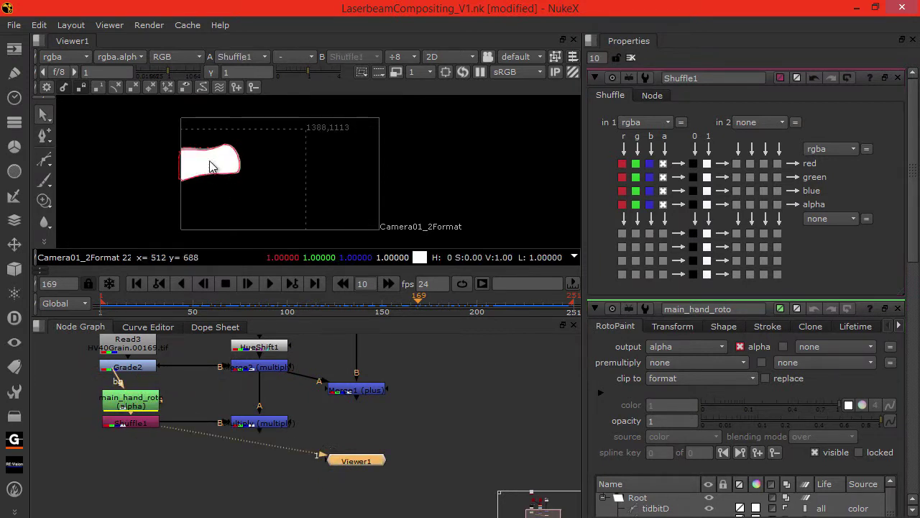
Insert an Invert node between Shuffle1 and the Multiply merge, and view the Multiply output.
{"action": "left_click", "coordinate": [131, 422]}
{"action": "key", "text": "Tab"}
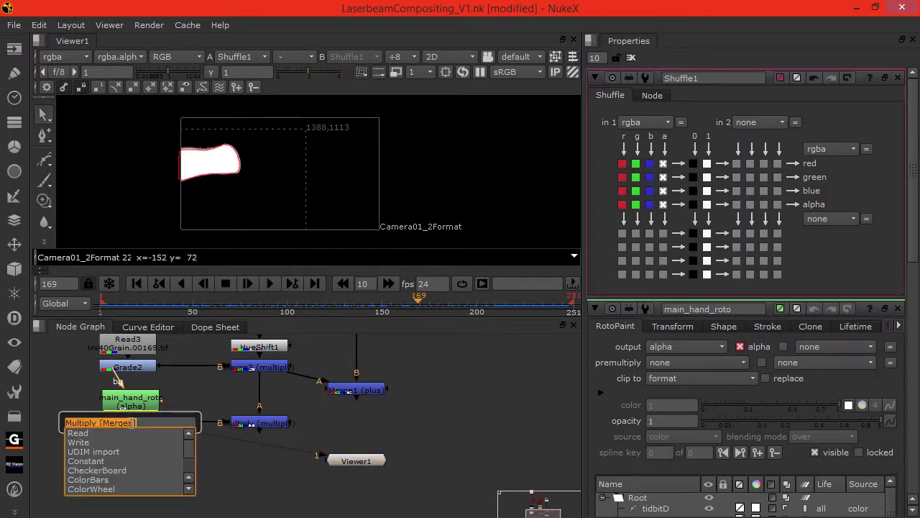
{"action": "type", "text": "shu"}
{"action": "key", "text": "Return"}
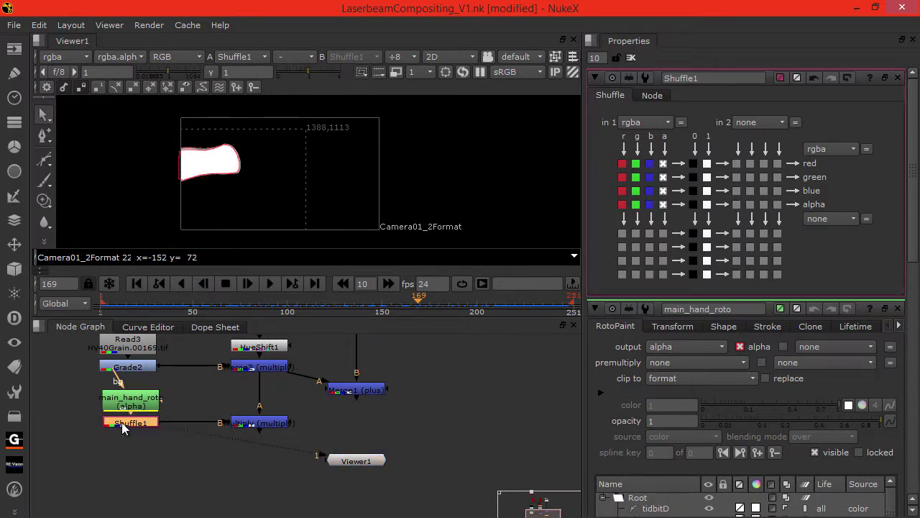
{"action": "left_click", "coordinate": [251, 419]}
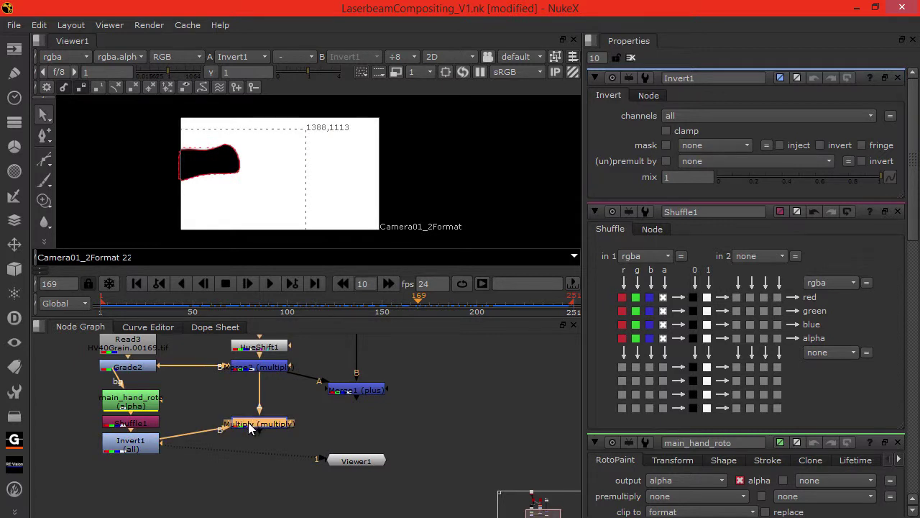
{"action": "key", "text": "1"}
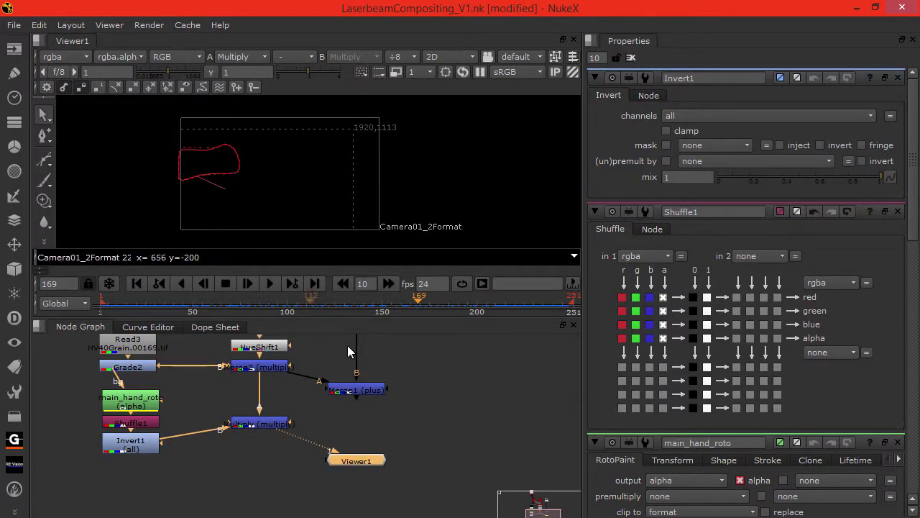
View Merge1 and reconnect its A input from Merge2 to the Multiply merge.
{"action": "left_click", "coordinate": [338, 392]}
{"action": "key", "text": "1"}
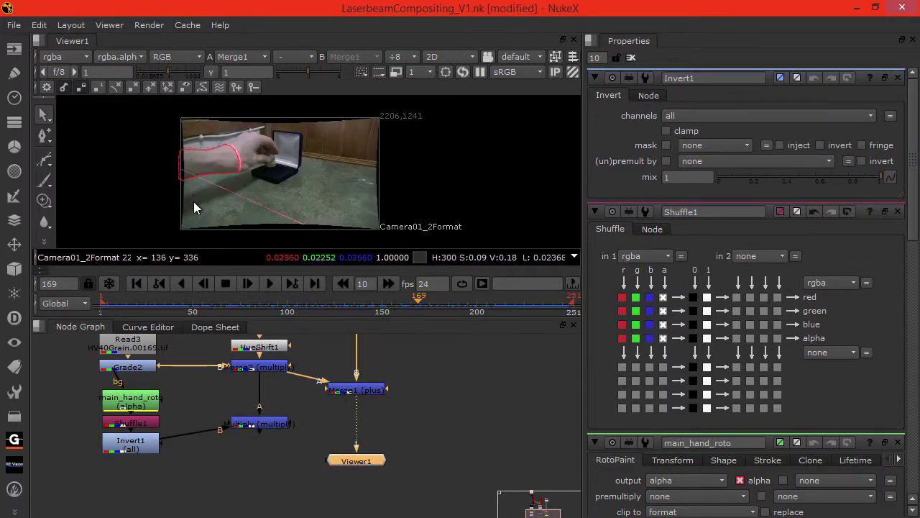
{"action": "left_click_drag", "start_coordinate": [311, 386], "coordinate": [321, 358]}
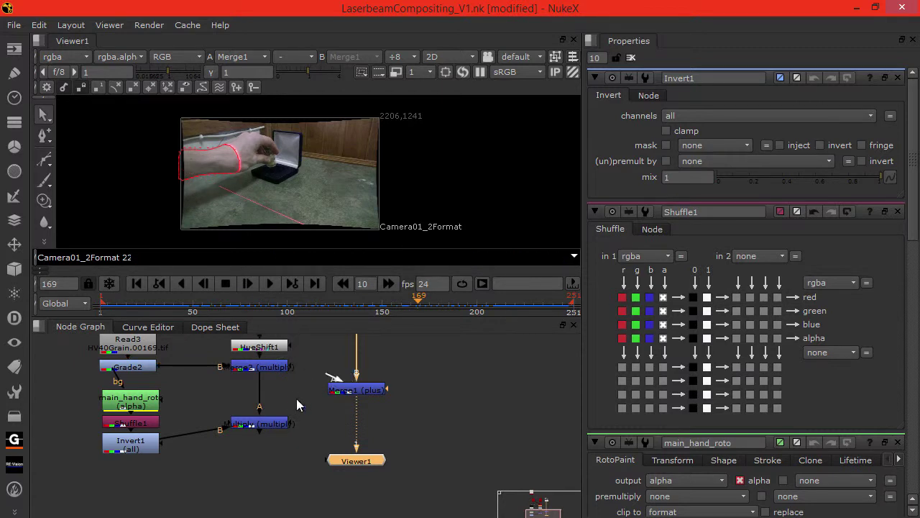
{"action": "left_click_drag", "start_coordinate": [261, 423], "coordinate": [261, 422]}
{"action": "left_click", "coordinate": [315, 369]}
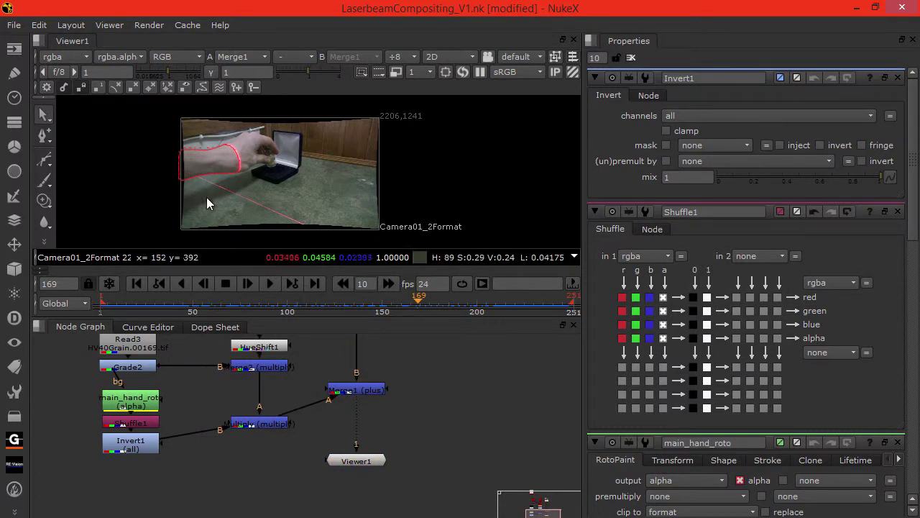
Turn off the viewer overlay and inspect the laser beam close up where it meets the arm.
{"action": "key", "text": "o"}
{"action": "middle_click_drag", "start_coordinate": [192, 200], "coordinate": [251, 193]}
{"action": "scroll", "coordinate": [257, 175], "scroll_direction": "up", "scroll_amount": 1}
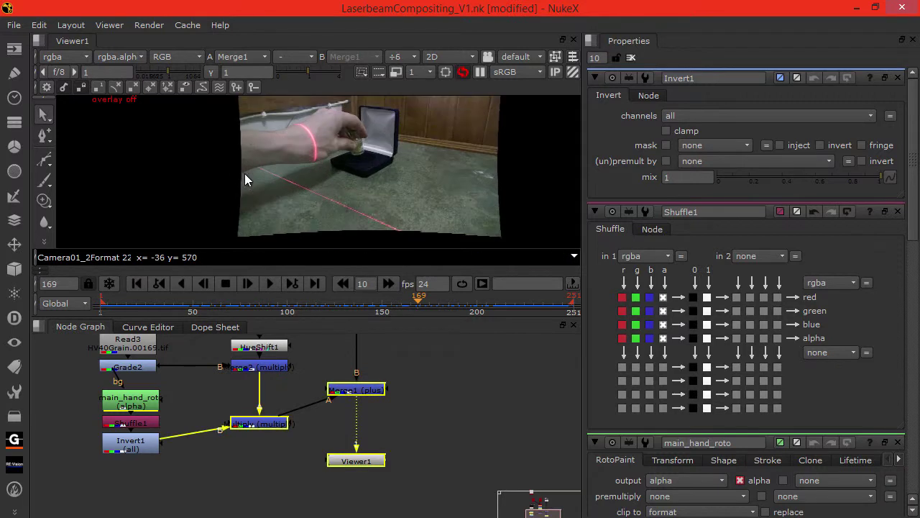
{"action": "scroll", "coordinate": [280, 189], "scroll_direction": "up", "scroll_amount": 2}
{"action": "scroll", "coordinate": [257, 196], "scroll_direction": "up", "scroll_amount": 2}
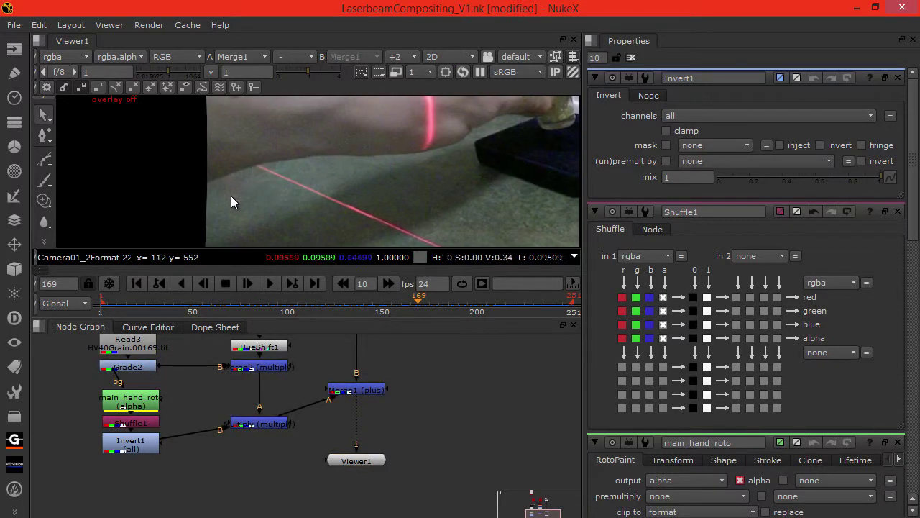
{"action": "scroll", "coordinate": [280, 209], "scroll_direction": "down", "scroll_amount": 1}
{"action": "scroll", "coordinate": [222, 181], "scroll_direction": "up", "scroll_amount": 3}
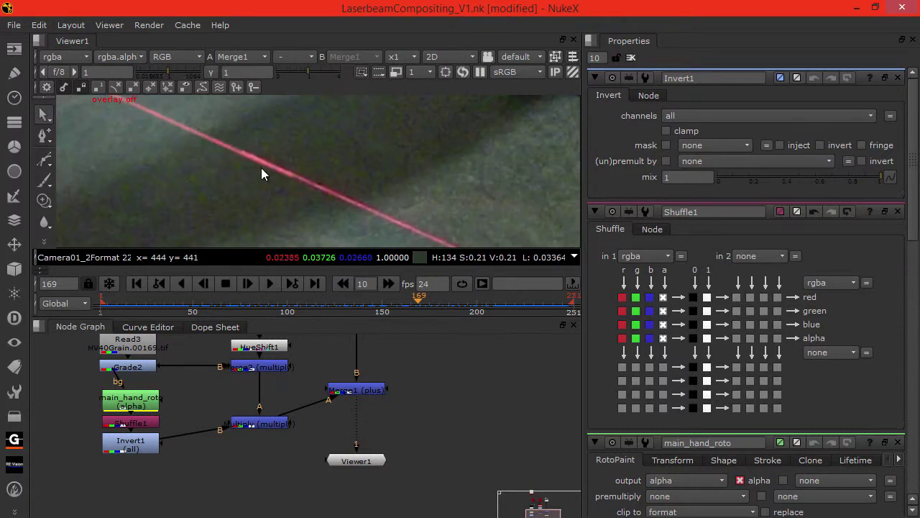
Move the Multiply merge up directly beneath Merge2, level with Merge1.
{"action": "left_click_drag", "start_coordinate": [246, 424], "coordinate": [246, 390]}
{"action": "scroll", "coordinate": [252, 427], "scroll_direction": "down", "scroll_amount": 3}
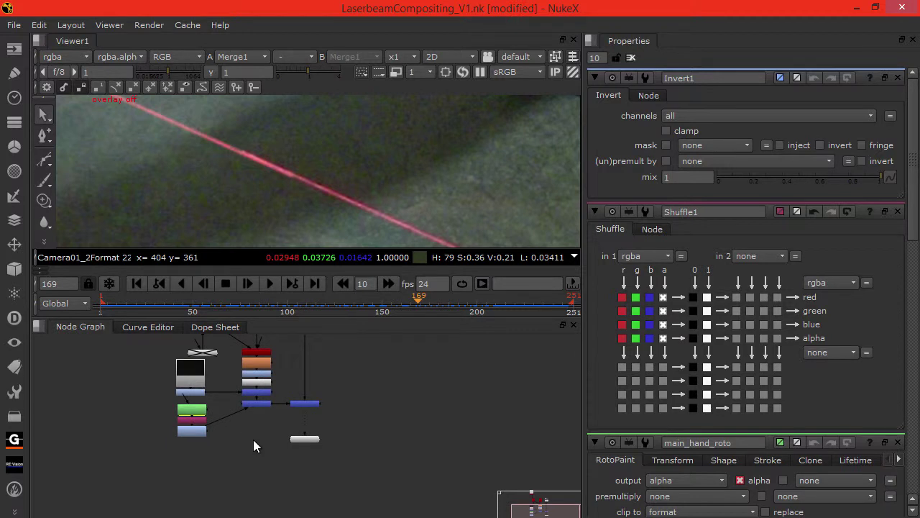
Move the main_hand_roto, Shuffle1 and Invert1 nodes out to the left of the grain Read node, aligning Invert1 with the Multiply merge.
{"action": "left_click_drag", "start_coordinate": [154, 399], "coordinate": [227, 440]}
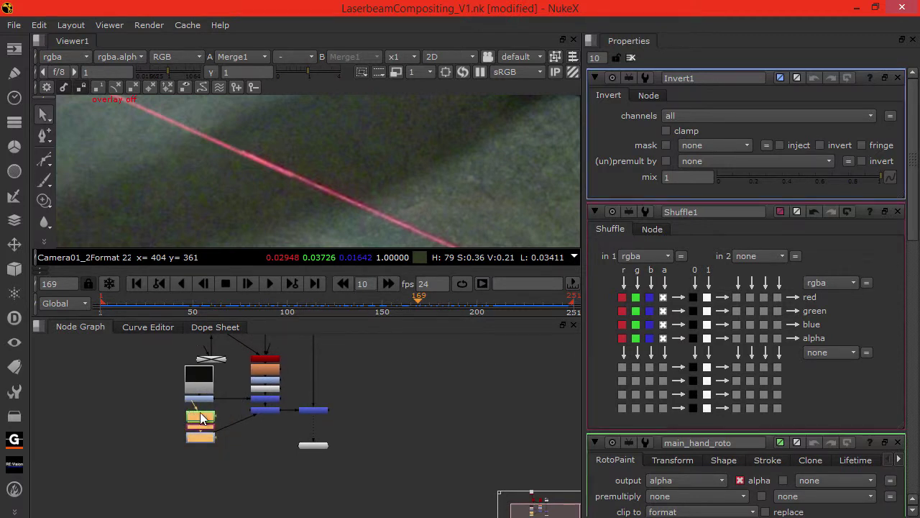
{"action": "left_click_drag", "start_coordinate": [191, 415], "coordinate": [150, 388]}
{"action": "left_click", "coordinate": [175, 417]}
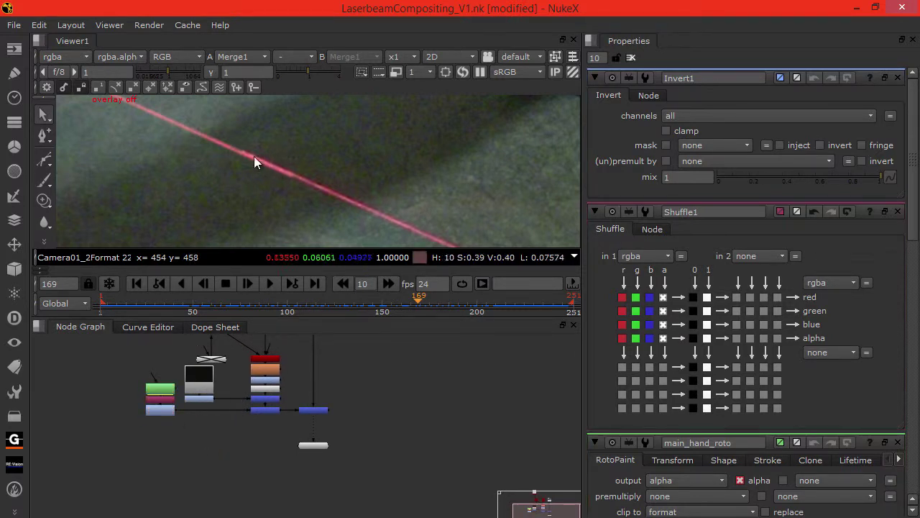
Add an unconnected RotoPaint node in the empty space below Invert1.
{"action": "scroll", "coordinate": [216, 180], "scroll_direction": "down", "scroll_amount": 2}
{"action": "middle_click_drag", "start_coordinate": [224, 187], "coordinate": [252, 191]}
{"action": "scroll", "coordinate": [250, 185], "scroll_direction": "down", "scroll_amount": 1}
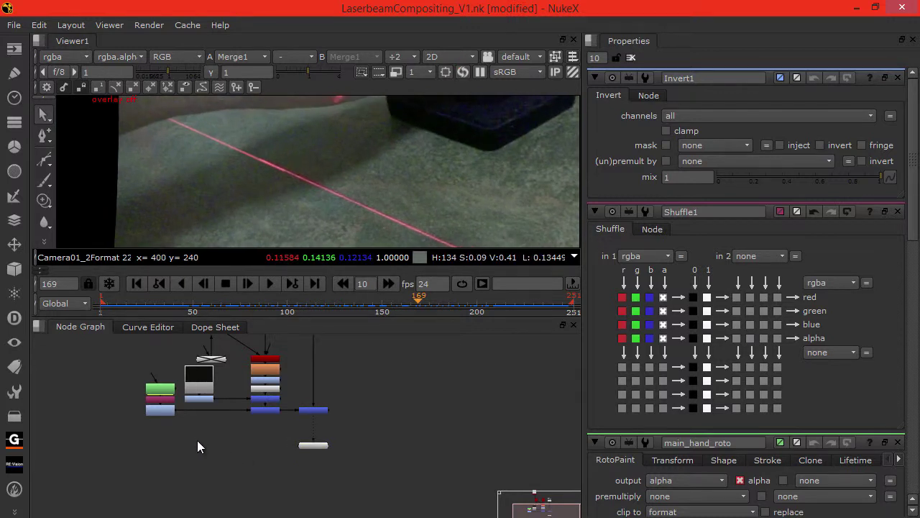
{"action": "key", "text": "p"}
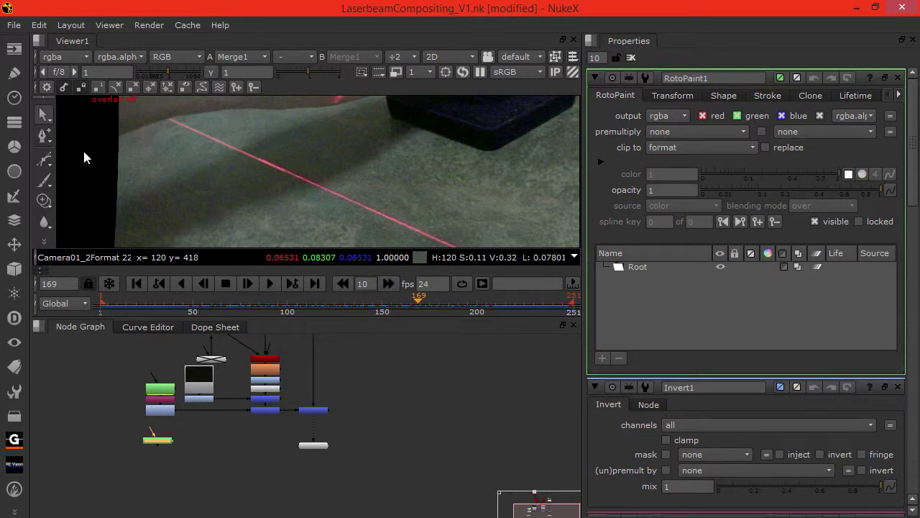
Draw a closed Bezier around the arm side of the frame, cutting across the laser inside the shadow, and view RotoPaint1's output.
{"action": "left_click", "coordinate": [43, 158]}
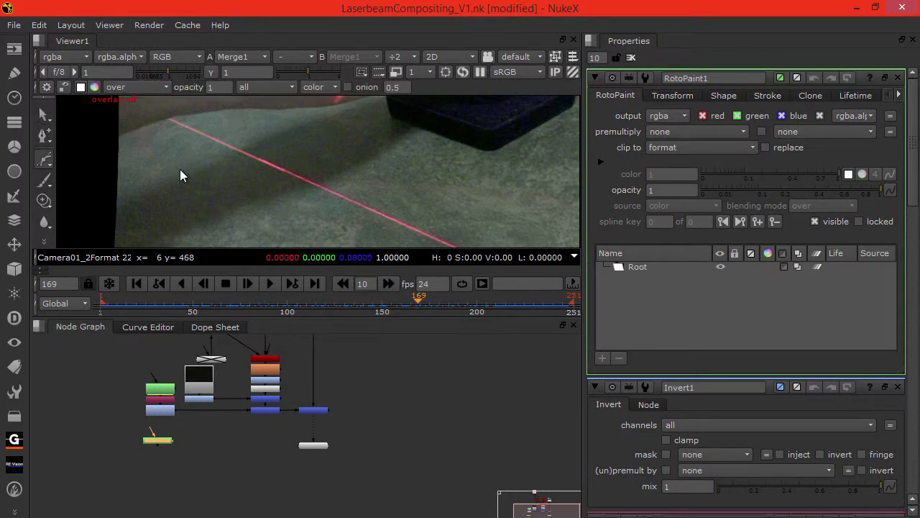
{"action": "left_click", "coordinate": [320, 124]}
{"action": "left_click", "coordinate": [245, 184]}
{"action": "left_click", "coordinate": [223, 201]}
{"action": "left_click", "coordinate": [202, 218]}
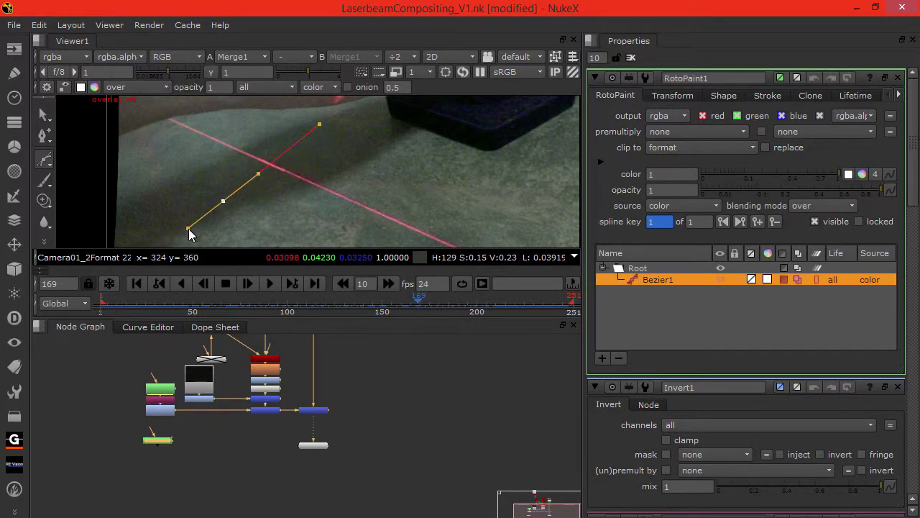
{"action": "scroll", "coordinate": [175, 224], "scroll_direction": "down", "scroll_amount": 2}
{"action": "left_click_drag", "start_coordinate": [99, 194], "coordinate": [99, 129]}
{"action": "middle_click_drag", "start_coordinate": [193, 137], "coordinate": [179, 191]}
{"action": "left_click_drag", "start_coordinate": [153, 175], "coordinate": [238, 189]}
{"action": "left_click", "coordinate": [230, 225]}
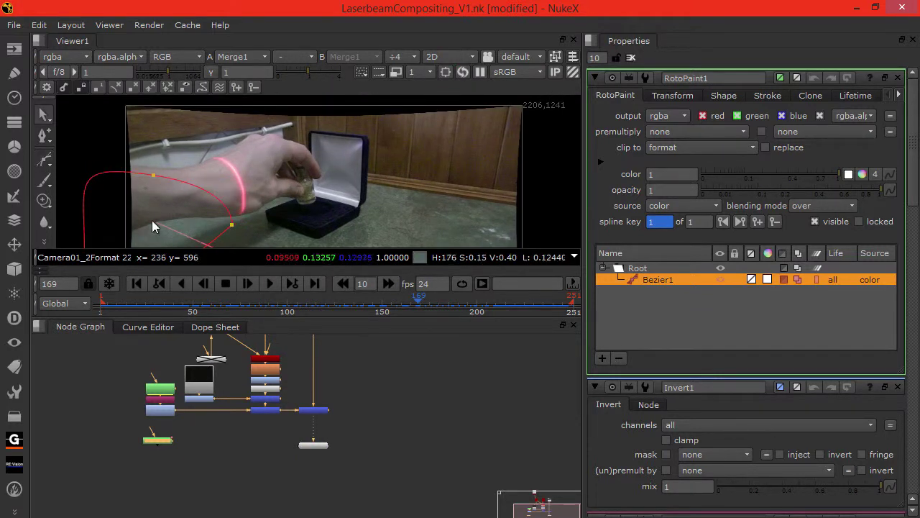
{"action": "middle_click_drag", "start_coordinate": [158, 228], "coordinate": [165, 153]}
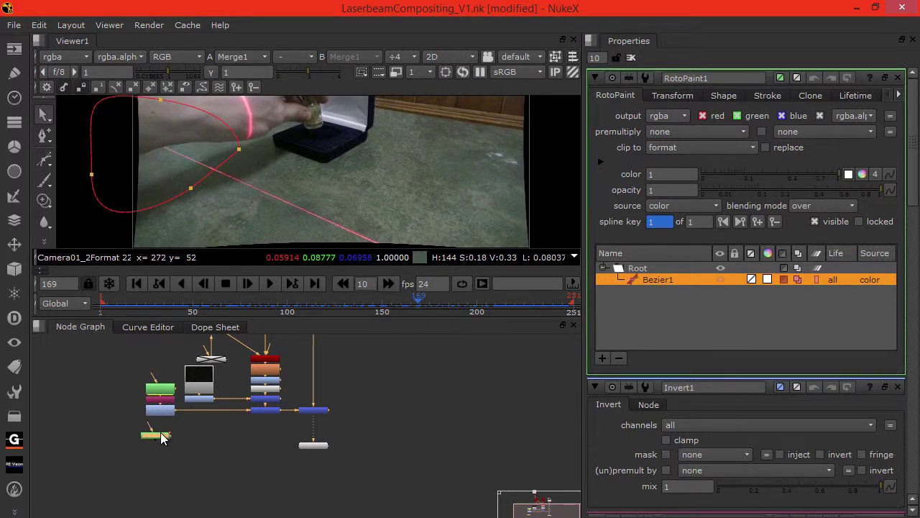
{"action": "key", "text": "1"}
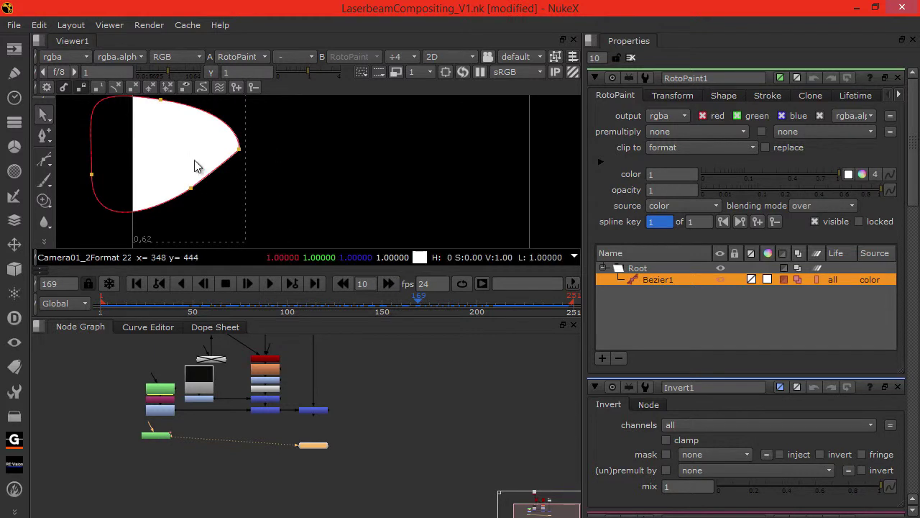
{"action": "mouse_move", "coordinate": [216, 204]}
{"action": "middle_mouse_down"}
{"action": "mouse_move", "coordinate": [216, 185]}
{"action": "mouse_move", "coordinate": [213, 204]}
{"action": "middle_mouse_up"}
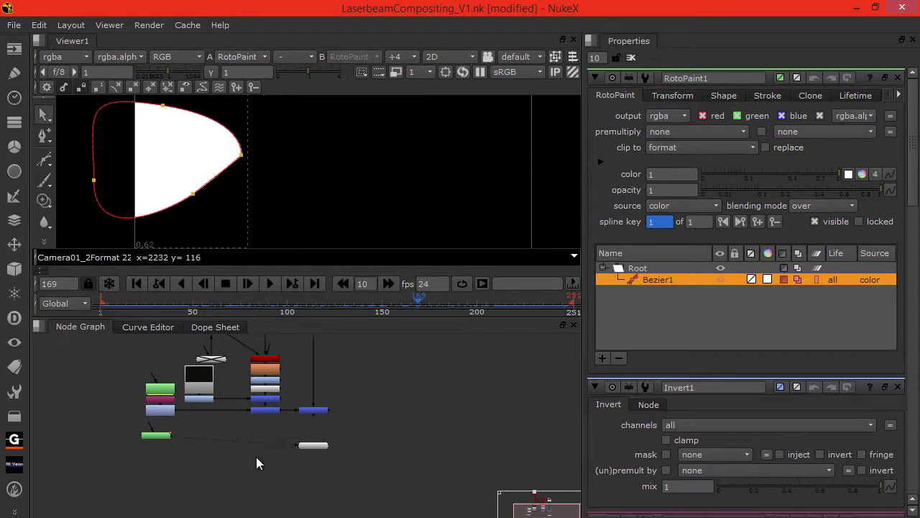
Add a second Multiply merge below the existing one and feed RotoPaint1 into it.
{"action": "key", "text": "Tab"}
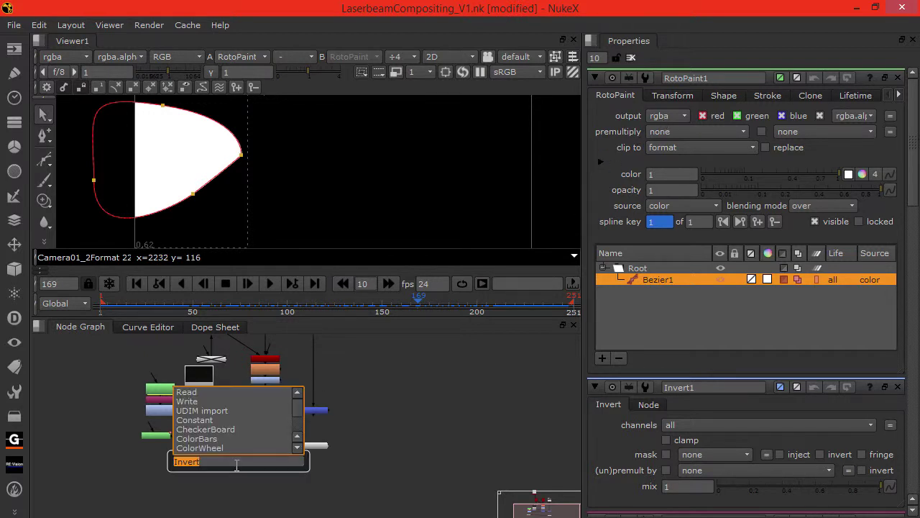
{"action": "type", "text": "mul"}
{"action": "key", "text": "Down"}
{"action": "key", "text": "Down"}
{"action": "key", "text": "Return"}
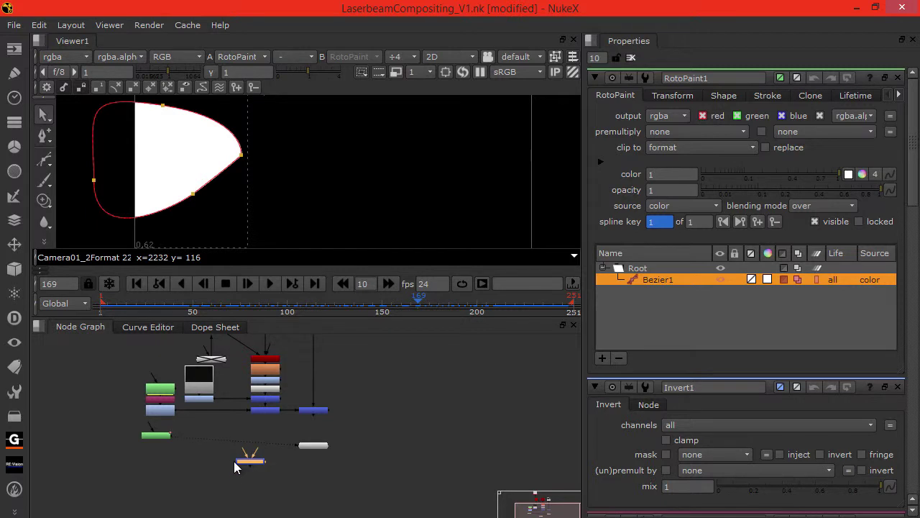
{"action": "left_click_drag", "start_coordinate": [241, 466], "coordinate": [261, 432]}
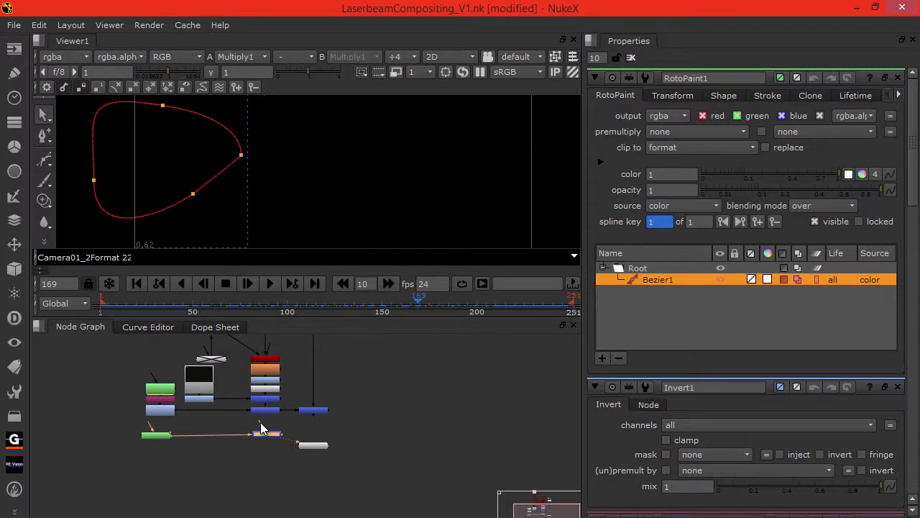
{"action": "left_click", "coordinate": [248, 443]}
Insert Multiply1 between the Multiply merge and Merge1's A input, keep RotoPaint1 on its B input, and view Merge1.
{"action": "scroll", "coordinate": [245, 450], "scroll_direction": "up", "scroll_amount": 3}
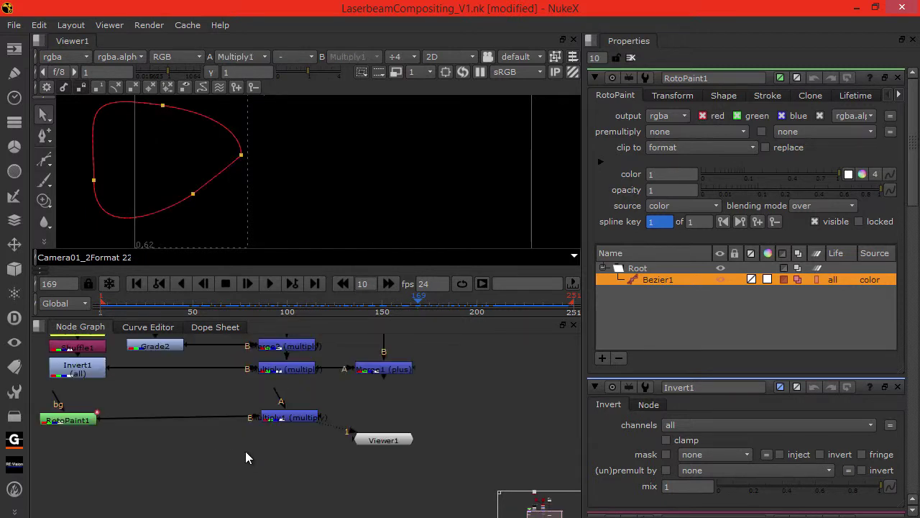
{"action": "mouse_move", "coordinate": [253, 417]}
{"action": "left_mouse_down"}
{"action": "mouse_move", "coordinate": [222, 403]}
{"action": "mouse_move", "coordinate": [245, 401]}
{"action": "left_mouse_up"}
{"action": "left_click_drag", "start_coordinate": [280, 377], "coordinate": [284, 372]}
{"action": "left_click_drag", "start_coordinate": [253, 419], "coordinate": [86, 420]}
{"action": "left_click", "coordinate": [305, 416]}
{"action": "left_click", "coordinate": [320, 407]}
{"action": "left_click_drag", "start_coordinate": [370, 364], "coordinate": [288, 424]}
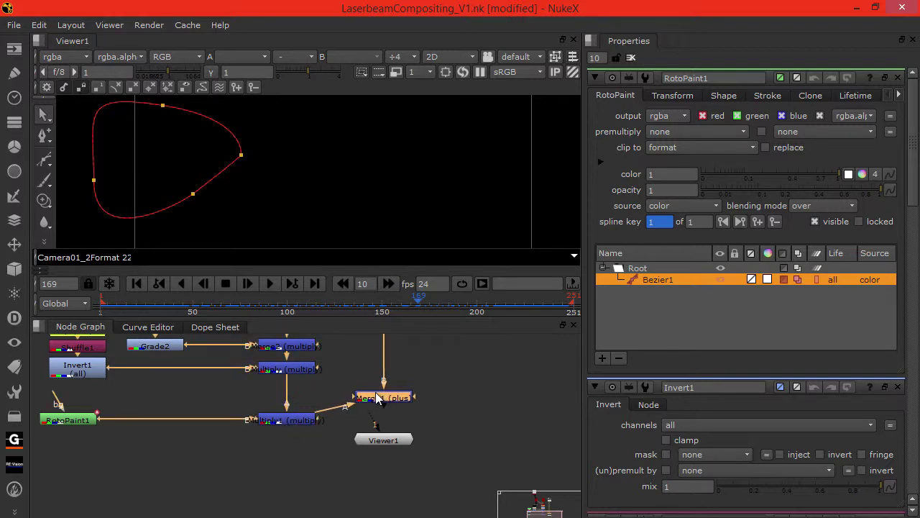
{"action": "key", "text": "1"}
{"action": "scroll", "coordinate": [287, 180], "scroll_direction": "up", "scroll_amount": 2}
{"action": "scroll", "coordinate": [264, 158], "scroll_direction": "up", "scroll_amount": 3}
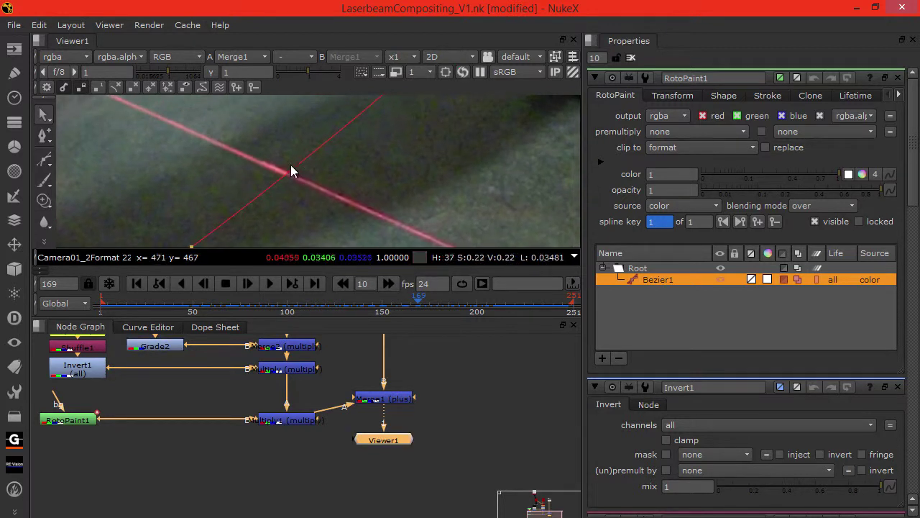
Set the Bezier's feather to 20 and move its lower point closer to the laser beam.
{"action": "left_click", "coordinate": [721, 96]}
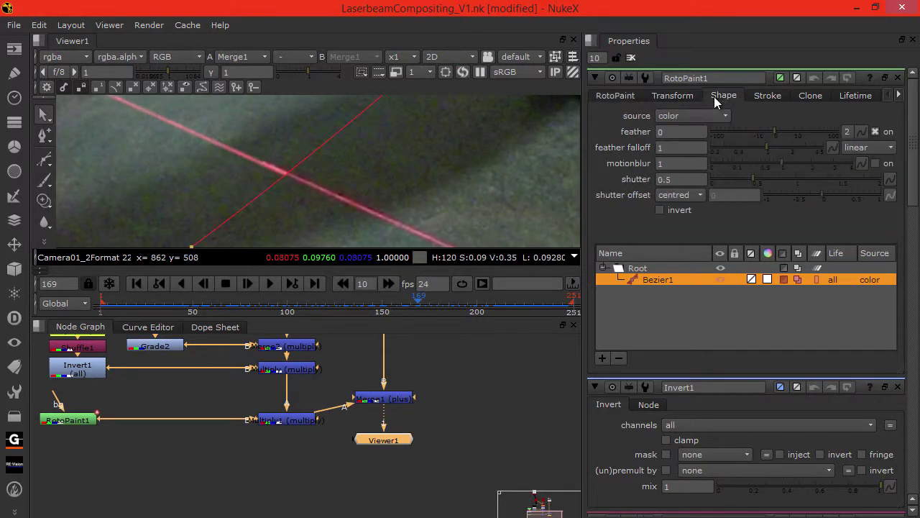
{"action": "left_click_drag", "start_coordinate": [680, 133], "coordinate": [623, 139]}
{"action": "type", "text": "20"}
{"action": "key", "text": "Return"}
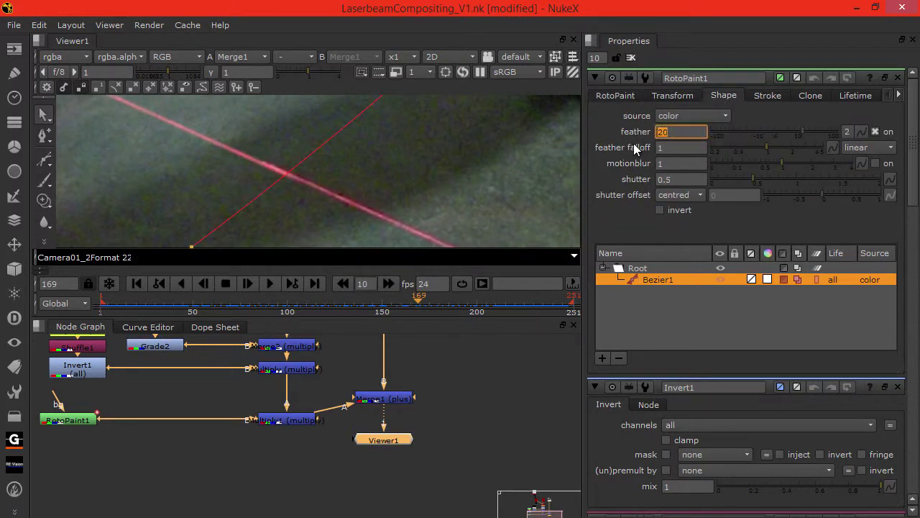
{"action": "mouse_move", "coordinate": [191, 248]}
{"action": "left_mouse_down"}
{"action": "mouse_move", "coordinate": [191, 219]}
{"action": "mouse_move", "coordinate": [174, 186]}
{"action": "mouse_move", "coordinate": [213, 191]}
{"action": "left_mouse_up"}
Open the properties of Card1, which carries the dotted line image, with the beam's start in view.
{"action": "middle_click_drag", "start_coordinate": [217, 366], "coordinate": [255, 435]}
{"action": "middle_click_drag", "start_coordinate": [241, 351], "coordinate": [263, 467]}
{"action": "left_click", "coordinate": [208, 368]}
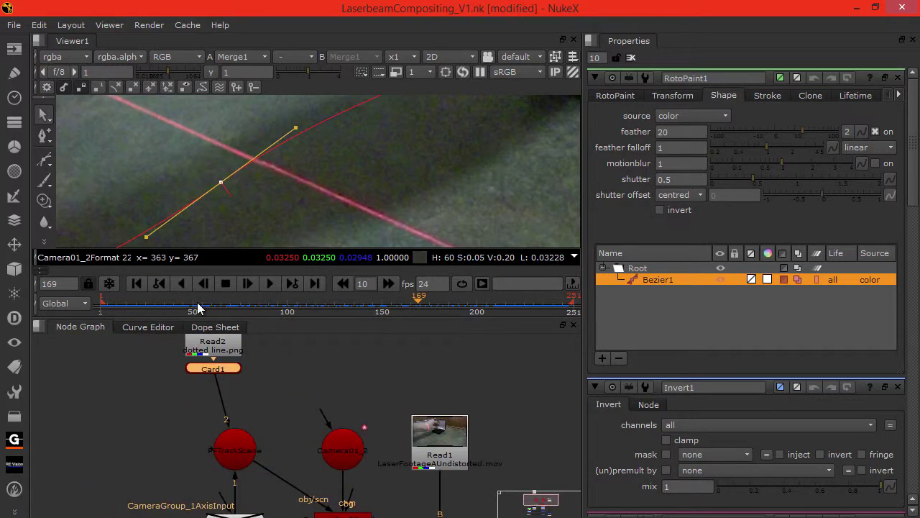
{"action": "middle_click_drag", "start_coordinate": [173, 153], "coordinate": [225, 199]}
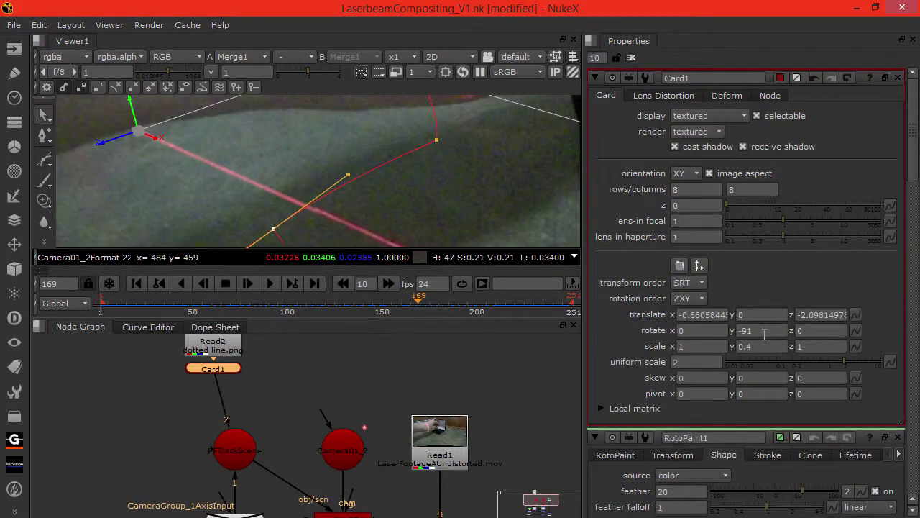
Try a z translation of -2.59814978 on Card1, and undo it.
{"action": "left_click", "coordinate": [808, 313]}
{"action": "type", "text": "5"}
{"action": "key", "text": "Home"}
{"action": "key", "text": "Delete"}
{"action": "key", "text": "Return"}
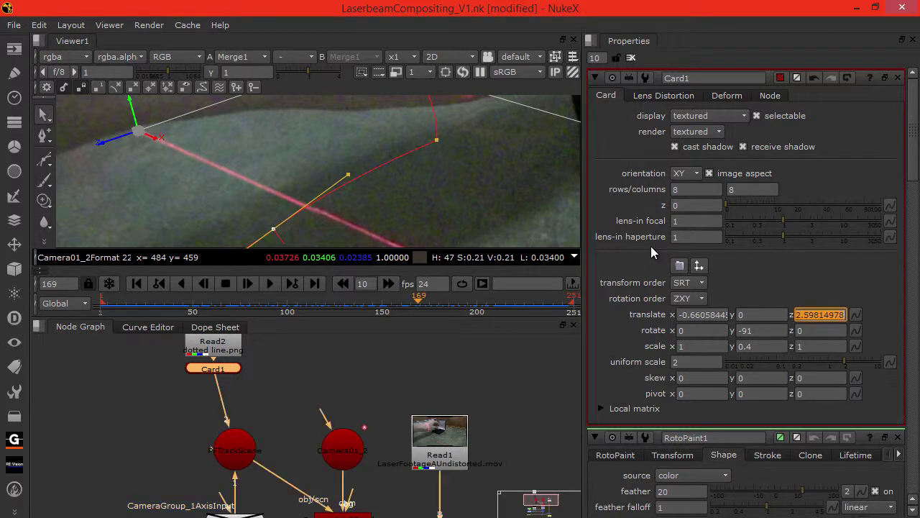
{"action": "left_click", "coordinate": [196, 198]}
{"action": "key", "text": "ctrl+z"}
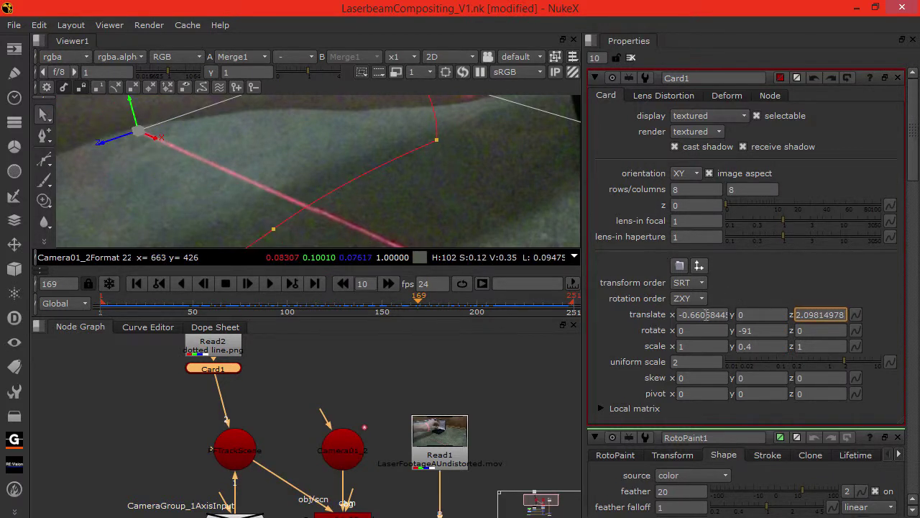
Fine-tune Card1's x translation to about -0.6575.
{"action": "left_click", "coordinate": [763, 315]}
{"action": "left_click", "coordinate": [696, 315]}
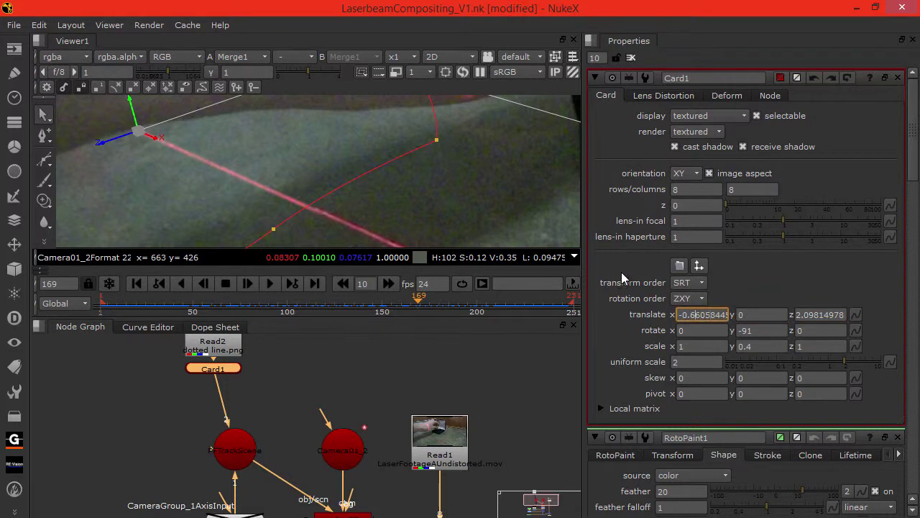
{"action": "key", "text": "Up"}
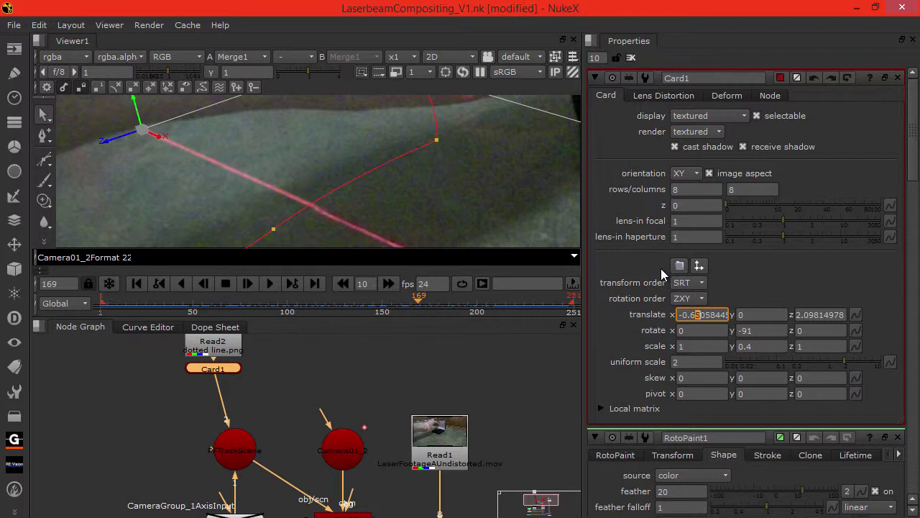
{"action": "key", "text": "Down"}
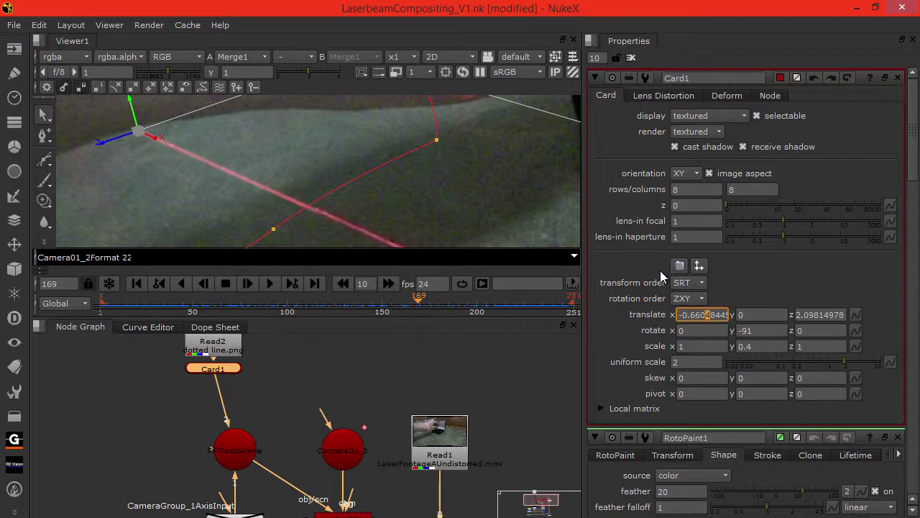
{"action": "key", "text": "Up"}
{"action": "key", "text": "Up"}
{"action": "key", "text": "Up"}
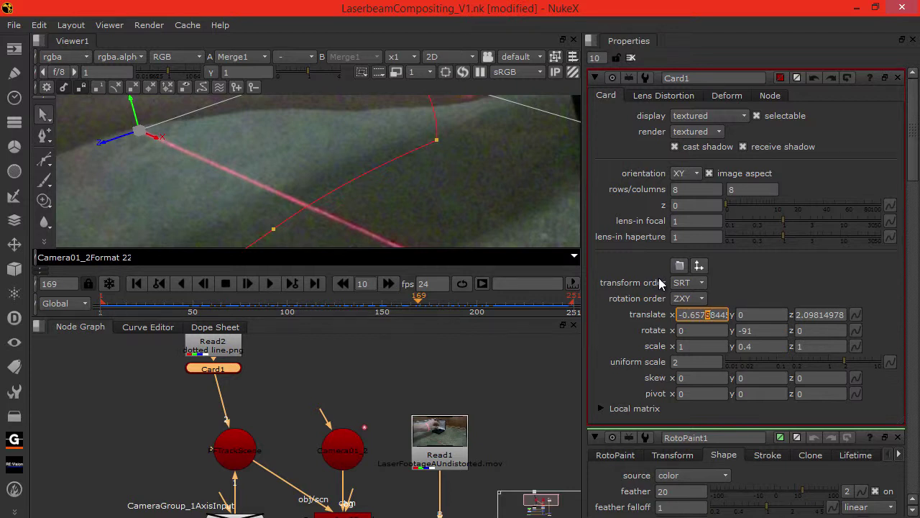
{"action": "key", "text": "Down"}
Nudge the Bezier point just below the laser slightly inward, and inspect the beam's fade with the viewer overlay off.
{"action": "left_click", "coordinate": [274, 230]}
{"action": "mouse_move", "coordinate": [276, 228]}
{"action": "left_mouse_down"}
{"action": "mouse_move", "coordinate": [262, 218]}
{"action": "mouse_move", "coordinate": [285, 227]}
{"action": "left_mouse_up"}
{"action": "left_click", "coordinate": [269, 217]}
{"action": "key", "text": "q"}
{"action": "key", "text": "q"}
{"action": "scroll", "coordinate": [219, 192], "scroll_direction": "down", "scroll_amount": 3}
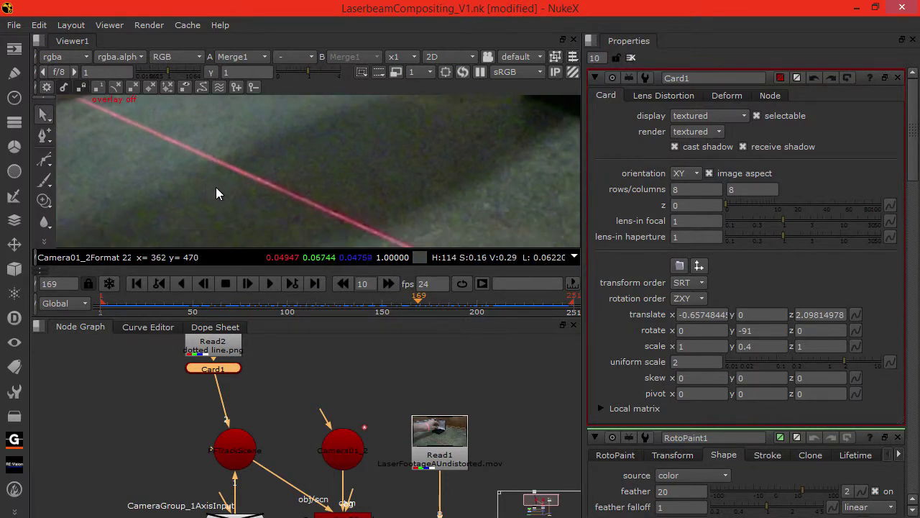
{"action": "scroll", "coordinate": [200, 195], "scroll_direction": "down", "scroll_amount": 1}
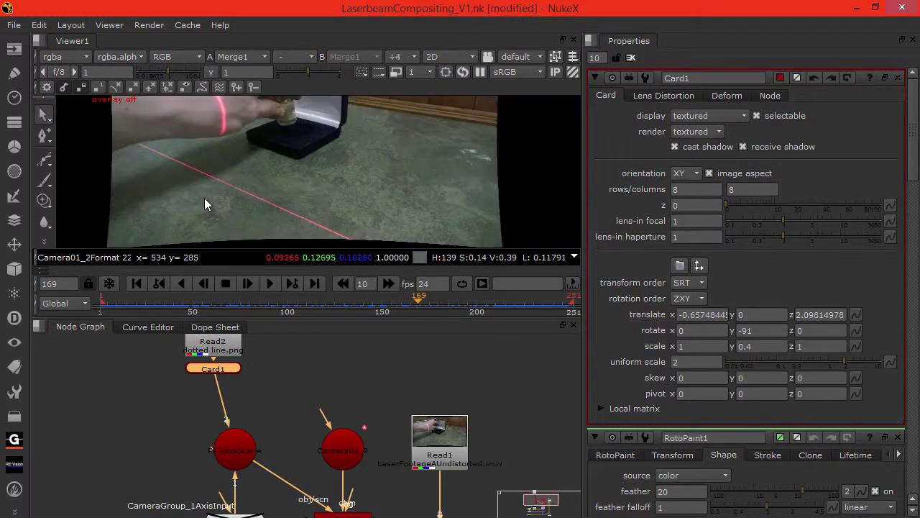
{"action": "scroll", "coordinate": [216, 205], "scroll_direction": "up", "scroll_amount": 2}
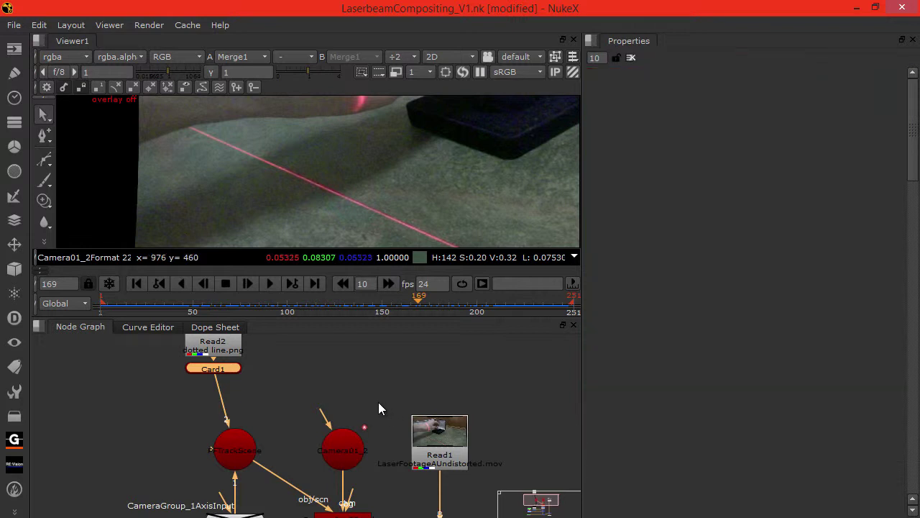
Tidy the node graph by aligning RotoPaint1 beneath Invert1 and Merge1 level with Multiply1.
{"action": "middle_click_drag", "start_coordinate": [382, 461], "coordinate": [335, 356]}
{"action": "middle_click_drag", "start_coordinate": [308, 504], "coordinate": [330, 391]}
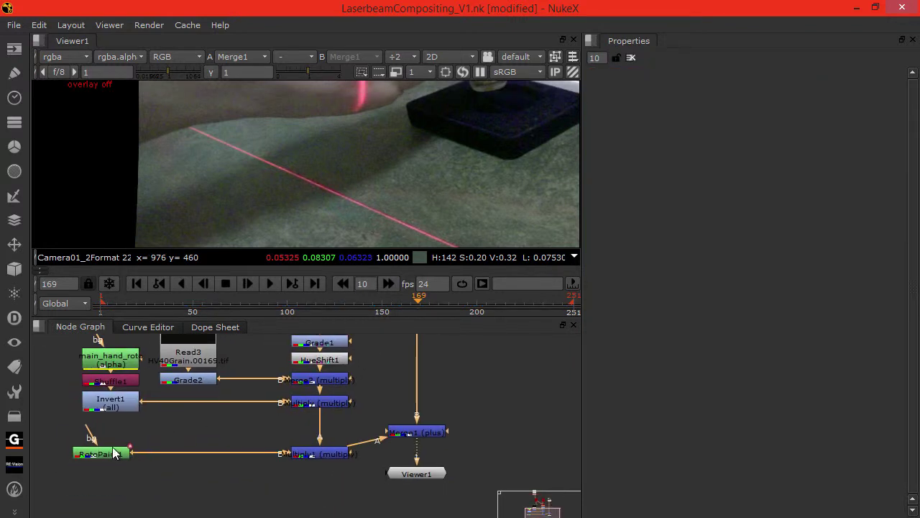
{"action": "left_click_drag", "start_coordinate": [112, 452], "coordinate": [121, 452]}
{"action": "left_click", "coordinate": [237, 421]}
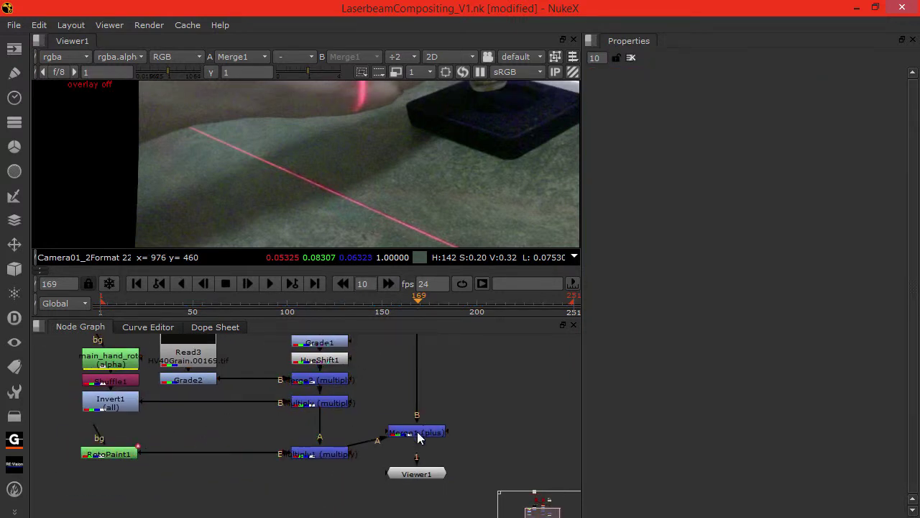
{"action": "scroll", "coordinate": [406, 470], "scroll_direction": "down", "scroll_amount": 6}
{"action": "scroll", "coordinate": [363, 424], "scroll_direction": "up", "scroll_amount": 3}
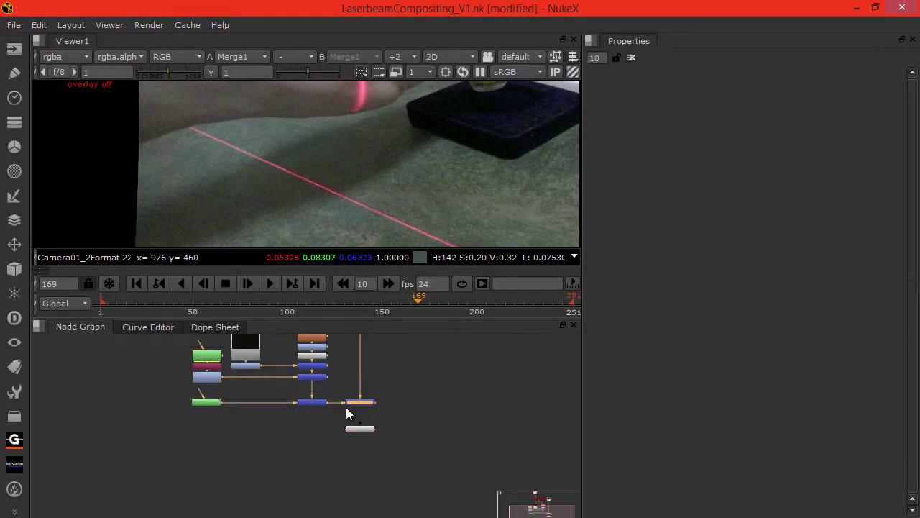
{"action": "left_click", "coordinate": [337, 415]}
Open RotoPaint1's spline key settings, and at frame 198 keyframe the Bezier point just below the laser beam, checking it with the overlay toggled.
{"action": "middle_click_drag", "start_coordinate": [281, 407], "coordinate": [289, 446]}
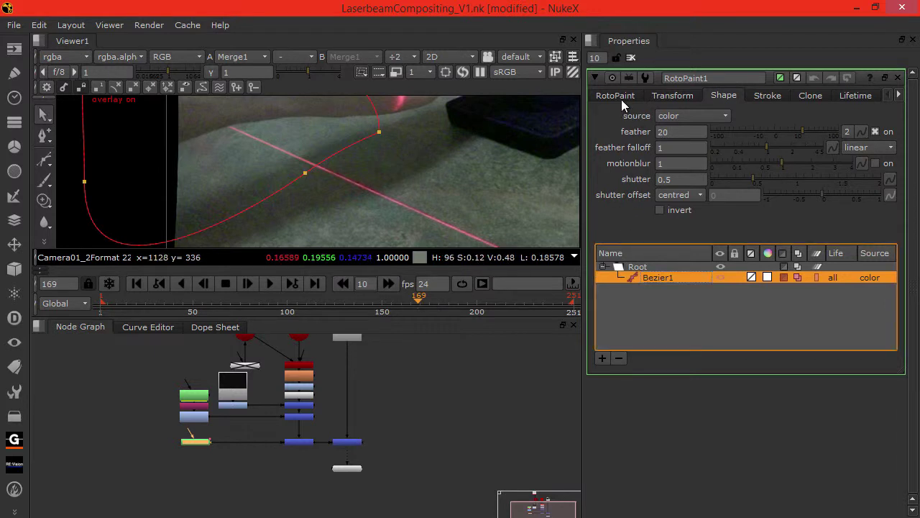
{"action": "left_click", "coordinate": [616, 96]}
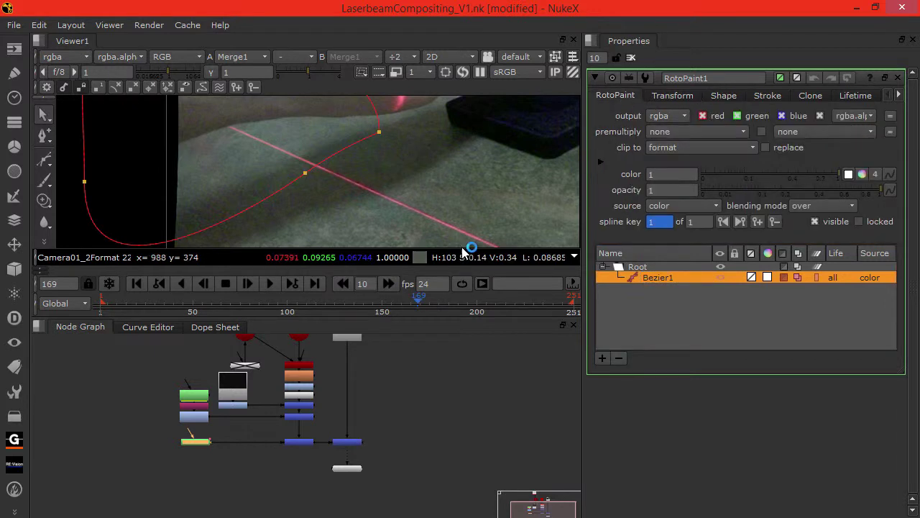
{"action": "middle_click_drag", "start_coordinate": [353, 191], "coordinate": [378, 184]}
{"action": "left_click", "coordinate": [473, 301]}
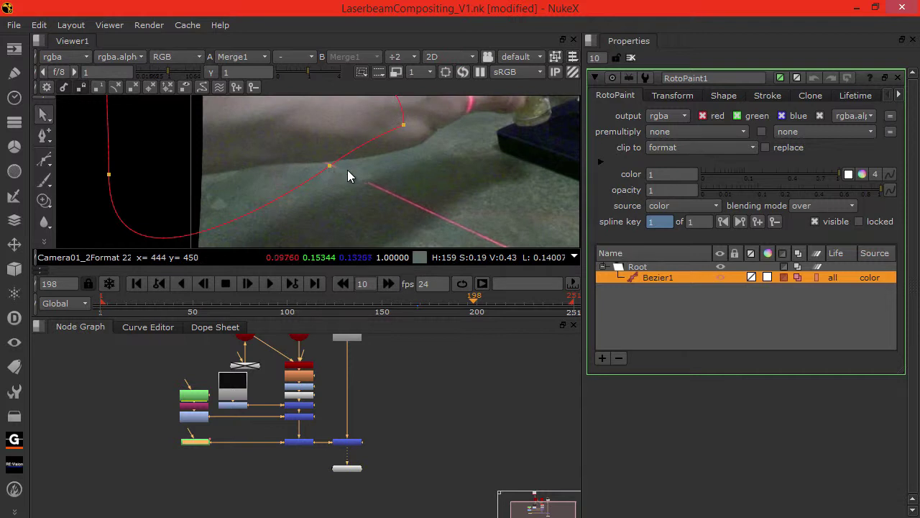
{"action": "left_click_drag", "start_coordinate": [330, 166], "coordinate": [372, 169]}
{"action": "scroll", "coordinate": [358, 190], "scroll_direction": "up", "scroll_amount": 5}
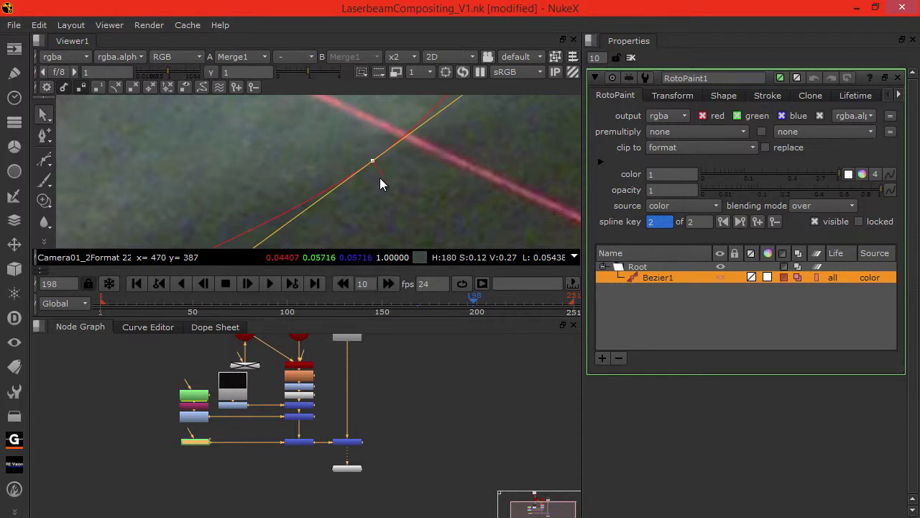
{"action": "key", "text": "o"}
{"action": "key", "text": "o"}
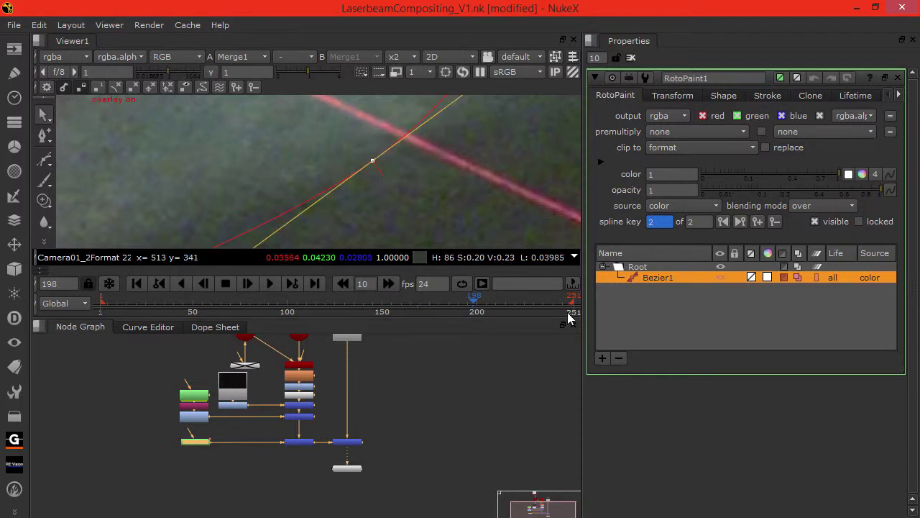
Keyframe the same Bezier point at frame 250, moving it up and back toward the arm's lower edge where the beam begins.
{"action": "left_click_drag", "start_coordinate": [569, 304], "coordinate": [572, 303]}
{"action": "scroll", "coordinate": [354, 178], "scroll_direction": "down", "scroll_amount": 3}
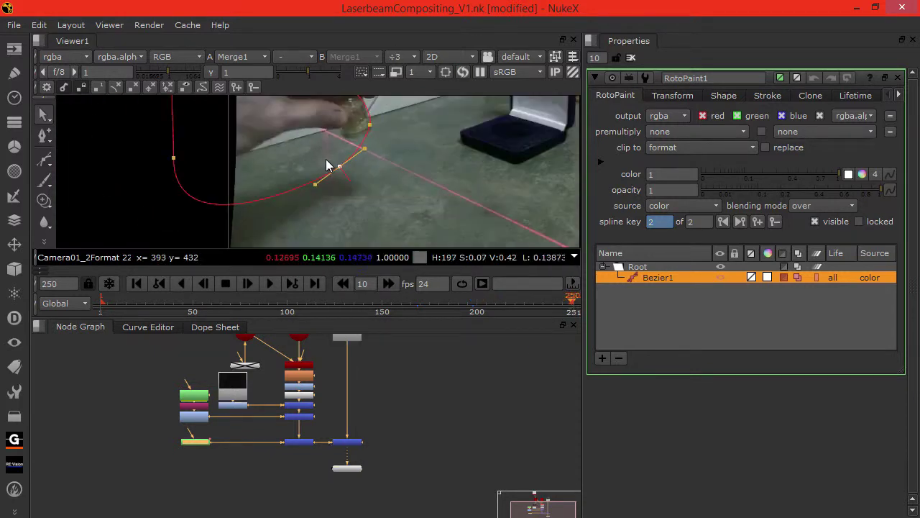
{"action": "scroll", "coordinate": [335, 191], "scroll_direction": "up", "scroll_amount": 2}
{"action": "left_click_drag", "start_coordinate": [301, 200], "coordinate": [182, 137]}
{"action": "middle_click_drag", "start_coordinate": [174, 128], "coordinate": [189, 191]}
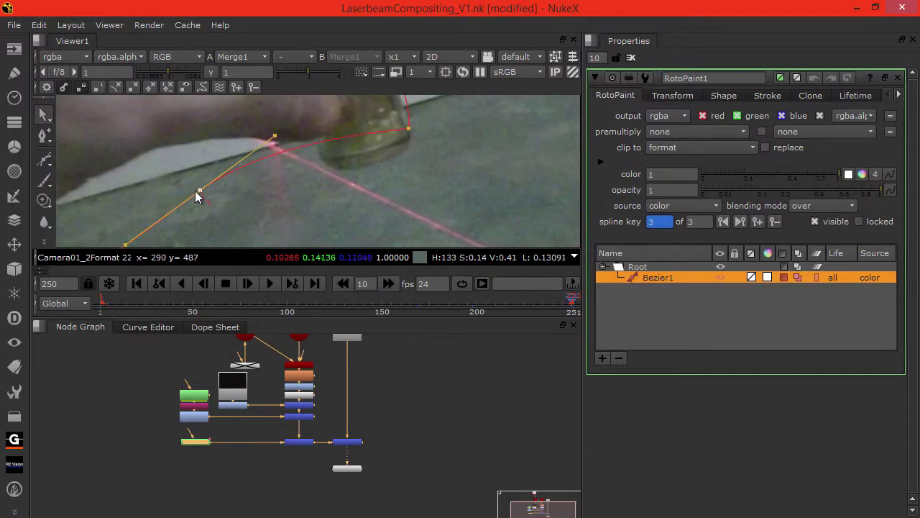
{"action": "left_click_drag", "start_coordinate": [197, 193], "coordinate": [182, 149]}
Keyframe the Bezier point at frames 231 and 240 and at a frame slightly earlier, keeping the mask where the beam meets the arm.
{"action": "key", "text": "shift+Left"}
{"action": "key", "text": "shift+Left"}
{"action": "middle_click_drag", "start_coordinate": [327, 204], "coordinate": [250, 172]}
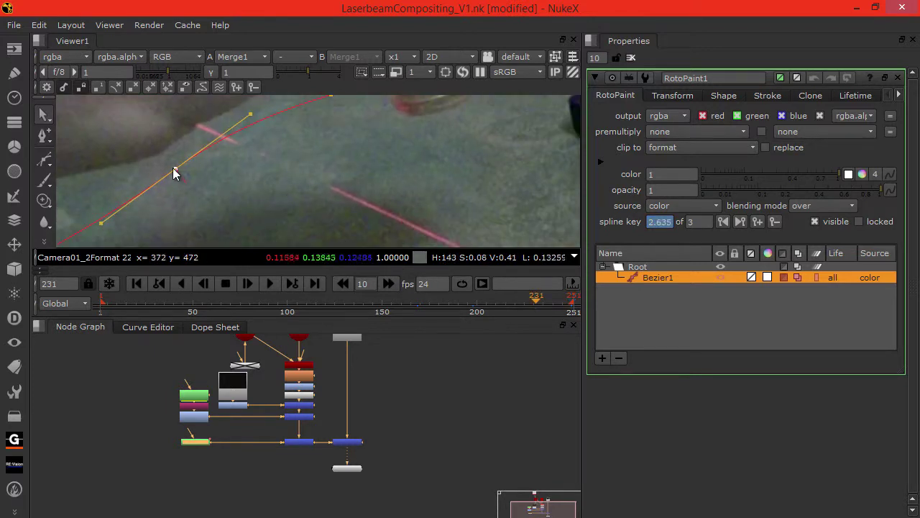
{"action": "left_click_drag", "start_coordinate": [175, 169], "coordinate": [300, 203]}
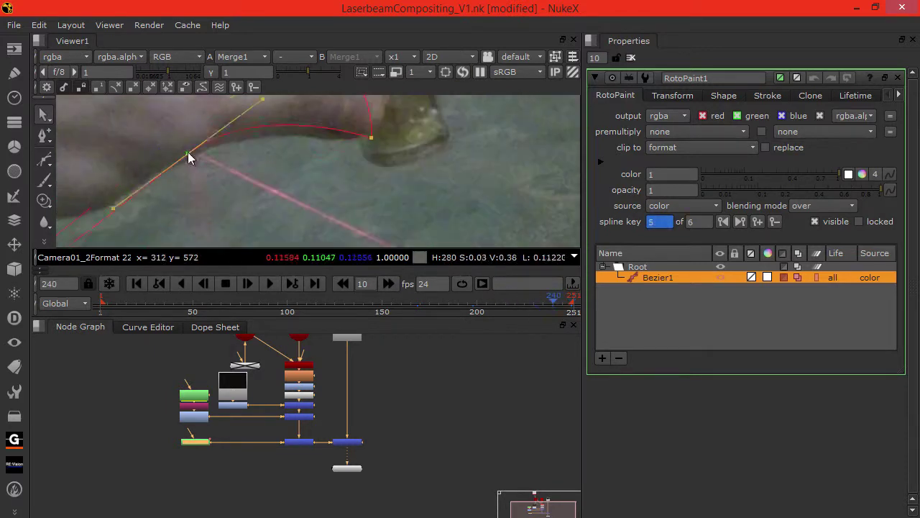
{"action": "key", "text": "Left"}
{"action": "key", "text": "Left"}
{"action": "key", "text": "Left"}
{"action": "key", "text": "Left"}
{"action": "left_click_drag", "start_coordinate": [214, 159], "coordinate": [264, 201]}
Step back about 15 frames and keyframe the Bezier point farther back along the arm's lower edge.
{"action": "key", "text": "Left"}
{"action": "key", "text": "Left"}
{"action": "key", "text": "Left"}
{"action": "middle_click_drag", "start_coordinate": [335, 249], "coordinate": [255, 160]}
{"action": "key", "text": "Left"}
{"action": "key", "text": "Left"}
{"action": "key", "text": "Left"}
{"action": "key", "text": "Left"}
{"action": "key", "text": "Left"}
{"action": "key", "text": "Left"}
{"action": "key", "text": "Left"}
{"action": "key", "text": "Left"}
{"action": "key", "text": "Left"}
{"action": "key", "text": "Left"}
{"action": "key", "text": "Left"}
{"action": "key", "text": "Left"}
{"action": "left_click_drag", "start_coordinate": [265, 161], "coordinate": [161, 156]}
Step back about 18 more frames and nudge the Bezier point slightly down along the beam to refine the mask animation.
{"action": "key", "text": "Left"}
{"action": "key", "text": "Left"}
{"action": "key", "text": "Left"}
{"action": "key", "text": "Left"}
{"action": "key", "text": "Left"}
{"action": "key", "text": "Left"}
{"action": "key", "text": "Left"}
{"action": "key", "text": "Left"}
{"action": "key", "text": "Left"}
{"action": "key", "text": "Left"}
{"action": "key", "text": "Left"}
{"action": "key", "text": "Left"}
{"action": "middle_click_drag", "start_coordinate": [160, 156], "coordinate": [230, 201]}
{"action": "key", "text": "Left"}
{"action": "key", "text": "Left"}
{"action": "key", "text": "Left"}
{"action": "key", "text": "Left"}
{"action": "key", "text": "Left"}
{"action": "key", "text": "Left"}
{"action": "left_click_drag", "start_coordinate": [209, 176], "coordinate": [223, 186]}
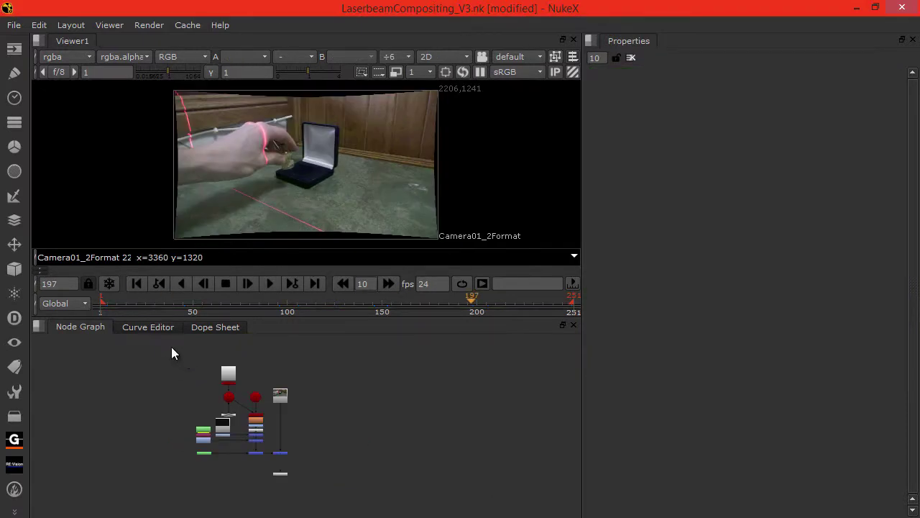
Enclose the laser compositing nodes in a backdrop and name it footageRepair.
{"action": "left_click_drag", "start_coordinate": [170, 347], "coordinate": [284, 460]}
{"action": "left_click", "coordinate": [18, 417]}
{"action": "left_click", "coordinate": [75, 300]}
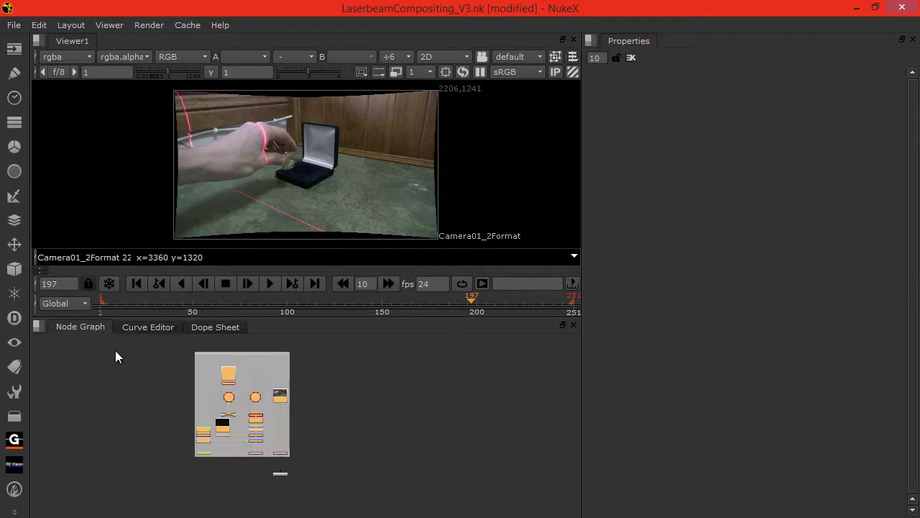
{"action": "double_click", "coordinate": [246, 354]}
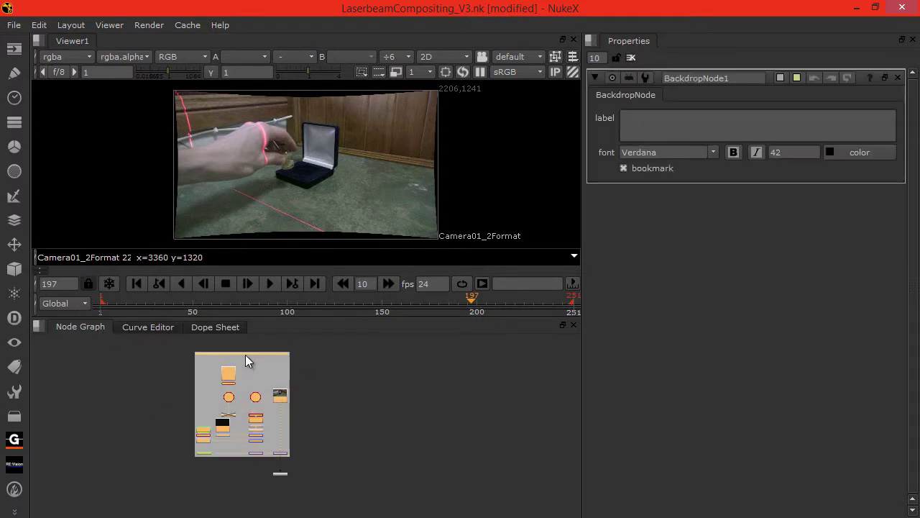
{"action": "left_click", "coordinate": [755, 78]}
{"action": "type", "text": "footage"}
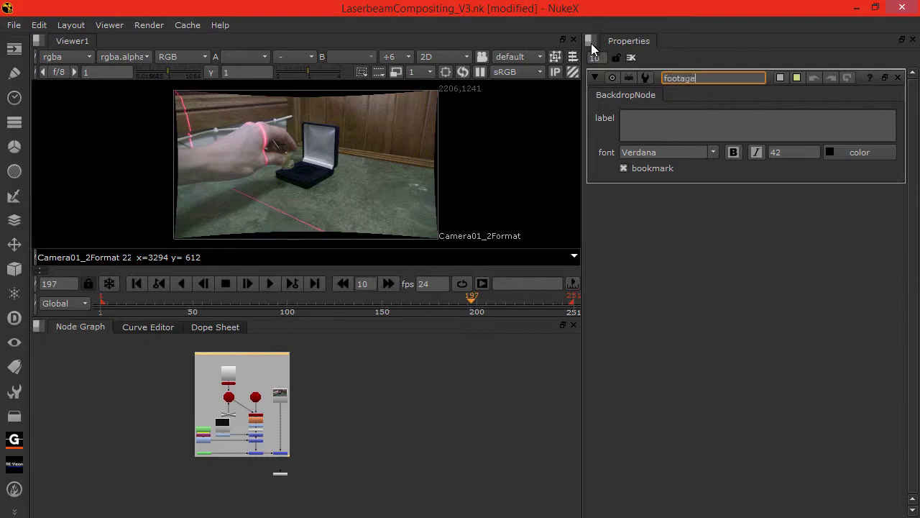
{"action": "type", "text": "Repair"}
{"action": "left_click", "coordinate": [253, 471]}
Compare the source footage with the Merge1 composite at frame 197, examining the beam near the arm.
{"action": "middle_click_drag", "start_coordinate": [228, 199], "coordinate": [223, 172]}
{"action": "scroll", "coordinate": [222, 172], "scroll_direction": "up", "scroll_amount": 3}
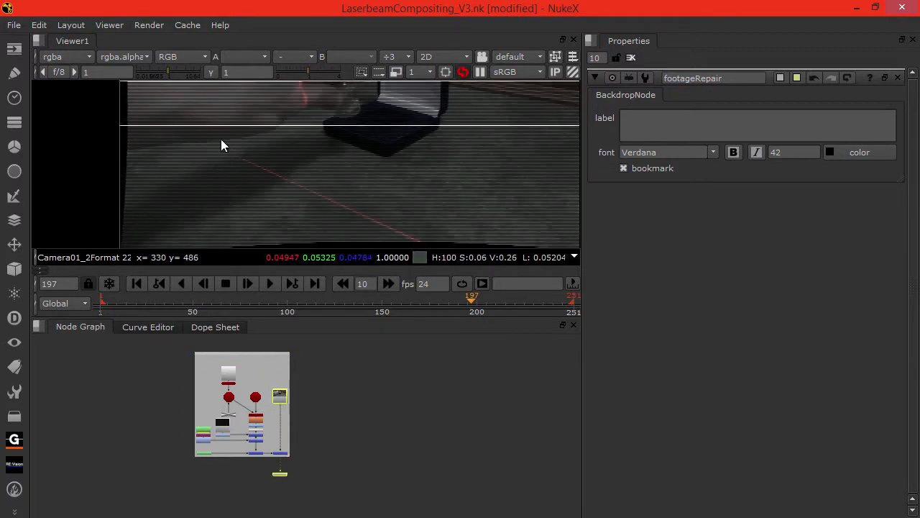
{"action": "scroll", "coordinate": [246, 452], "scroll_direction": "up", "scroll_amount": 6}
{"action": "middle_click_drag", "start_coordinate": [286, 377], "coordinate": [271, 409]}
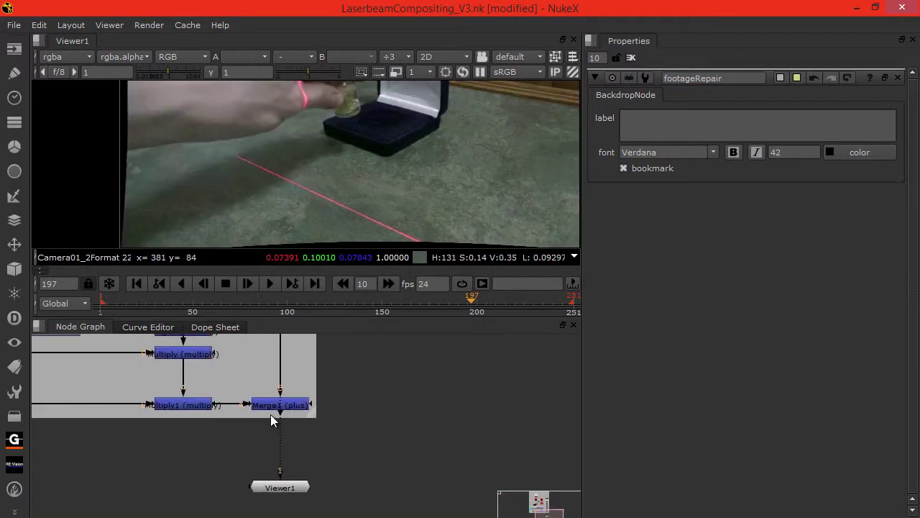
{"action": "left_click", "coordinate": [272, 401]}
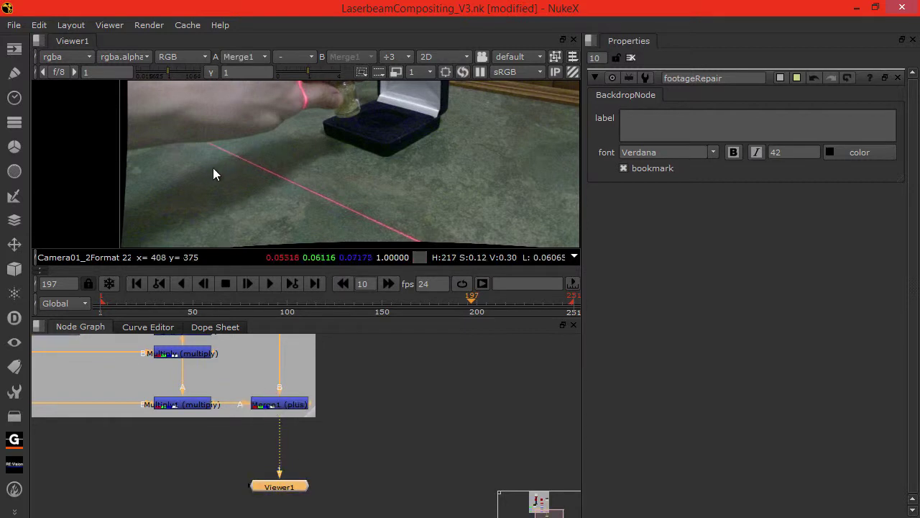
{"action": "scroll", "coordinate": [214, 168], "scroll_direction": "down", "scroll_amount": 4}
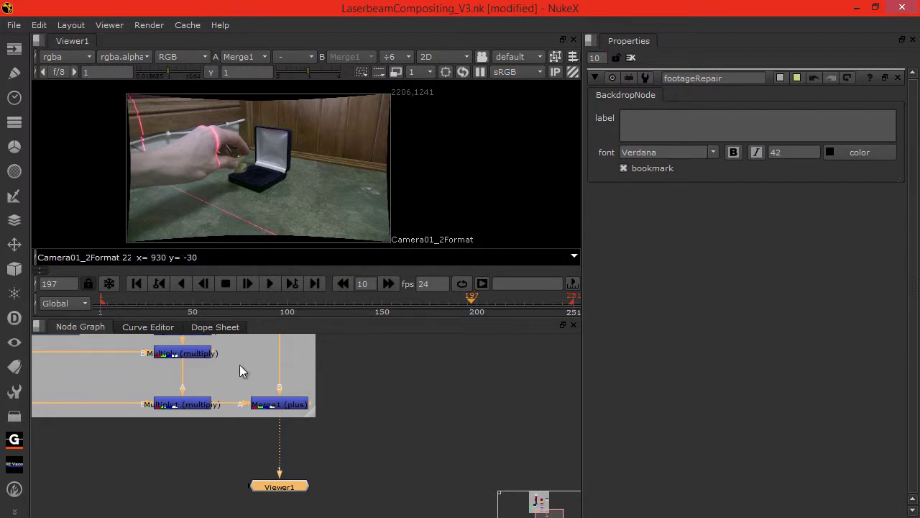
Duplicate the main_hand_roto node and place the copy outside the footageRepair backdrop.
{"action": "scroll", "coordinate": [224, 478], "scroll_direction": "down", "scroll_amount": 5}
{"action": "scroll", "coordinate": [138, 471], "scroll_direction": "up", "scroll_amount": 3}
{"action": "middle_click_drag", "start_coordinate": [130, 377], "coordinate": [130, 451]}
{"action": "left_click", "coordinate": [138, 389]}
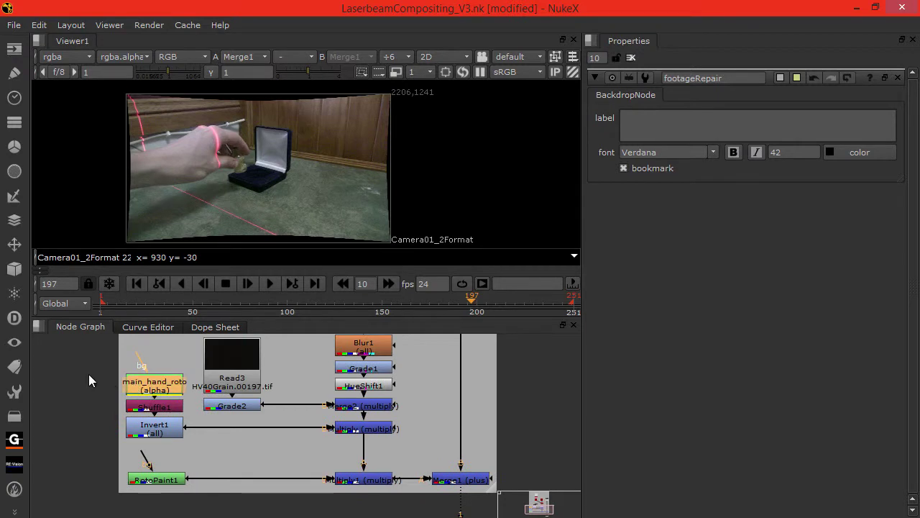
{"action": "scroll", "coordinate": [89, 396], "scroll_direction": "down", "scroll_amount": 3}
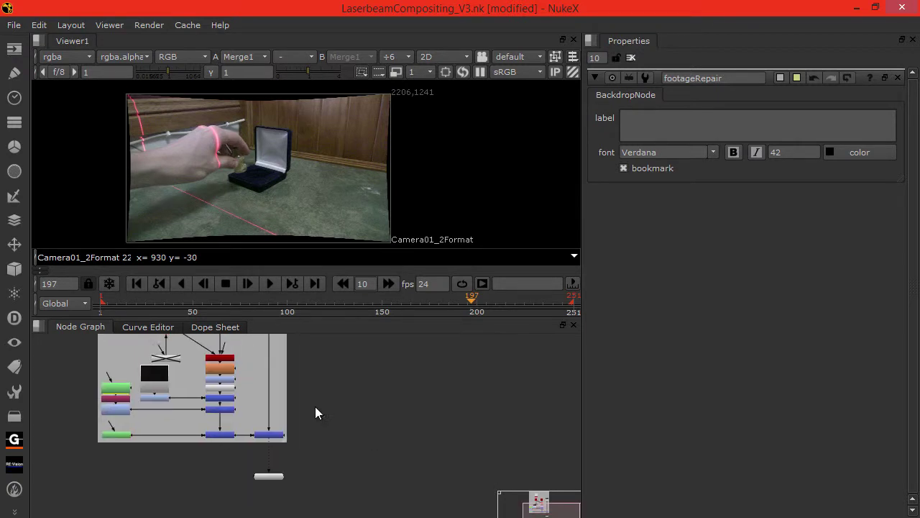
{"action": "middle_click_drag", "start_coordinate": [309, 402], "coordinate": [247, 378]}
{"action": "key", "text": "ctrl+v"}
{"action": "left_click_drag", "start_coordinate": [344, 420], "coordinate": [310, 398]}
Duplicate the tracked camera, scene, features and render nodes outside the footageRepair backdrop.
{"action": "scroll", "coordinate": [228, 375], "scroll_direction": "up", "scroll_amount": 5}
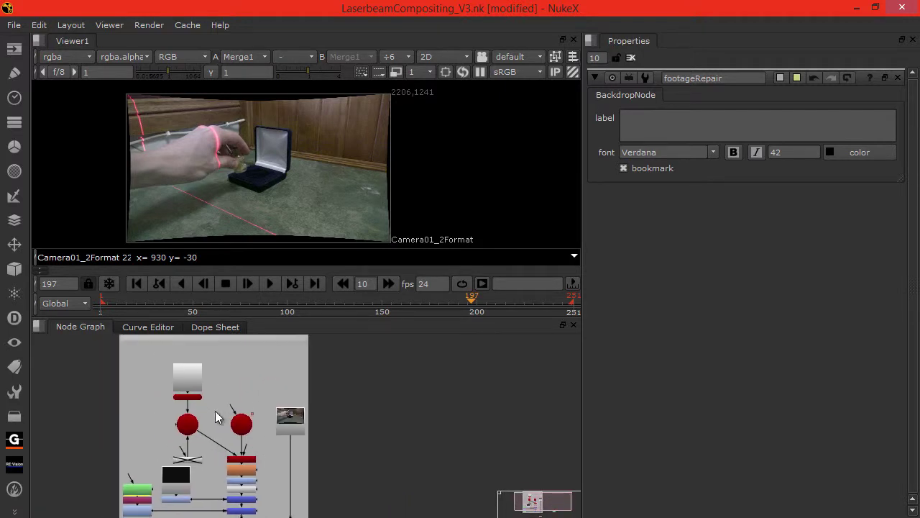
{"action": "middle_click_drag", "start_coordinate": [147, 452], "coordinate": [124, 403]}
{"action": "left_click_drag", "start_coordinate": [159, 389], "coordinate": [299, 475]}
{"action": "left_click", "coordinate": [421, 485]}
{"action": "scroll", "coordinate": [339, 403], "scroll_direction": "down", "scroll_amount": 5}
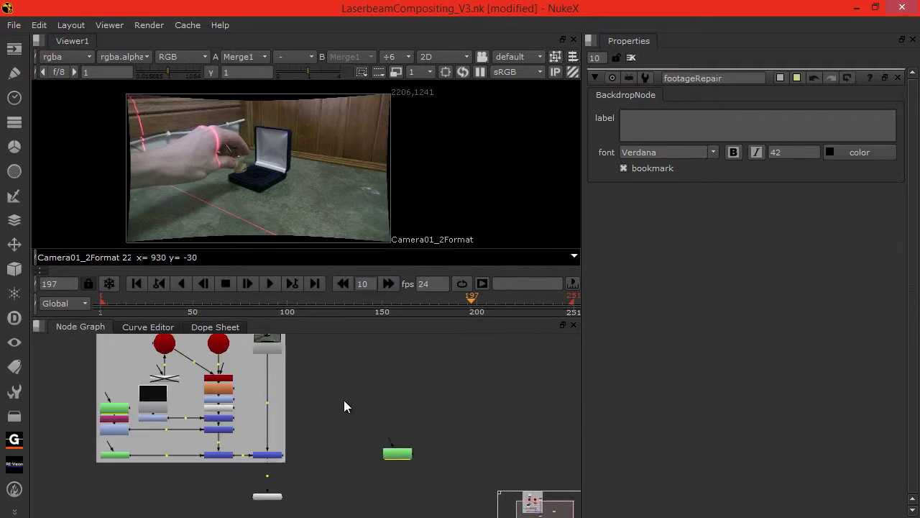
{"action": "key", "text": "ctrl+v"}
Add a Constant node and position it above the duplicated scene node.
{"action": "left_click", "coordinate": [368, 363]}
{"action": "key", "text": "Tab"}
{"action": "type", "text": "cons"}
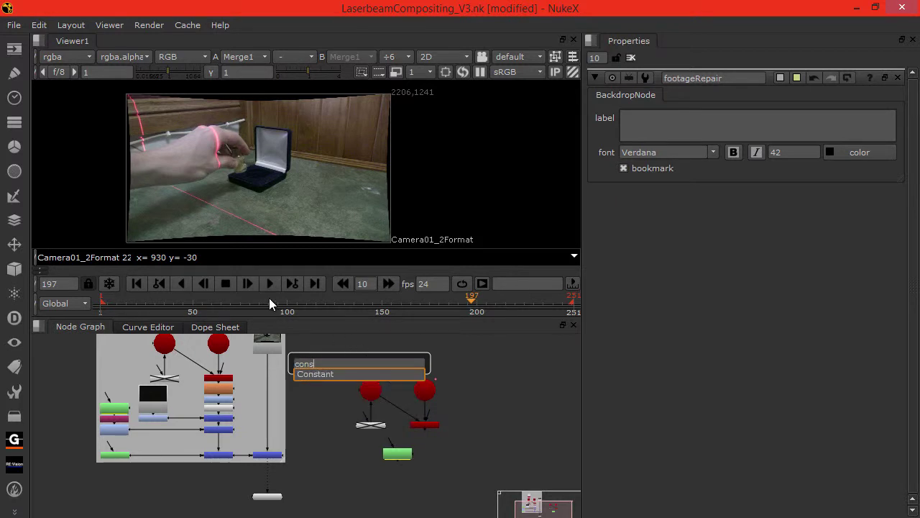
{"action": "key", "text": "Down"}
{"action": "key", "text": "Return"}
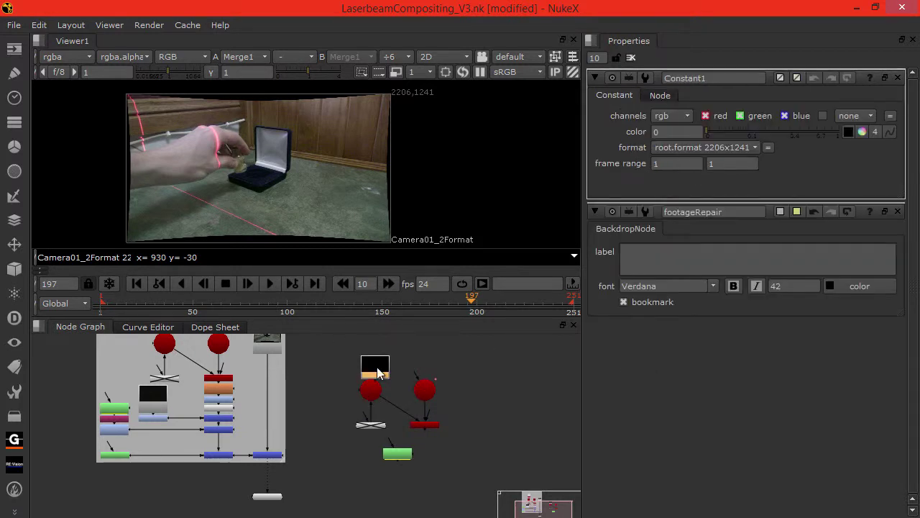
{"action": "left_click_drag", "start_coordinate": [381, 366], "coordinate": [375, 350]}
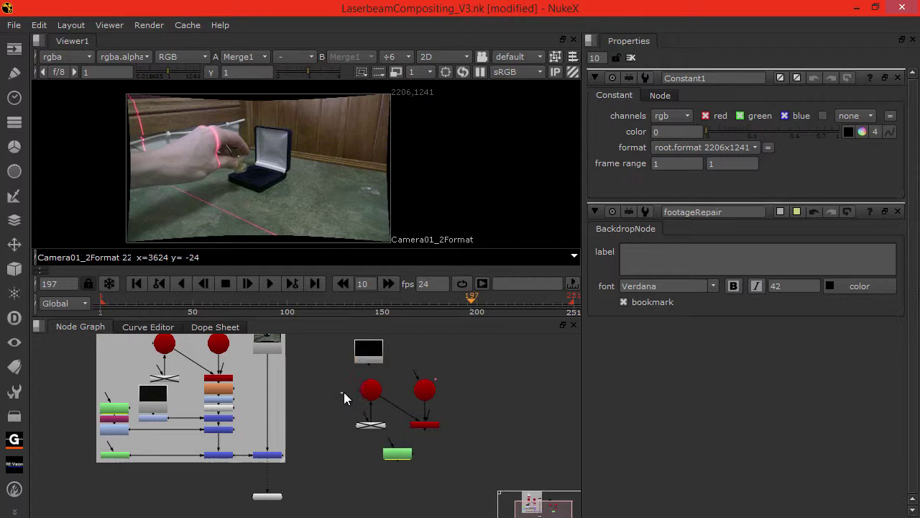
Add a Card node beneath Constant1 and feed it into the duplicated scene.
{"action": "key", "text": "Tab"}
{"action": "type", "text": "Card"}
{"action": "key", "text": "Return"}
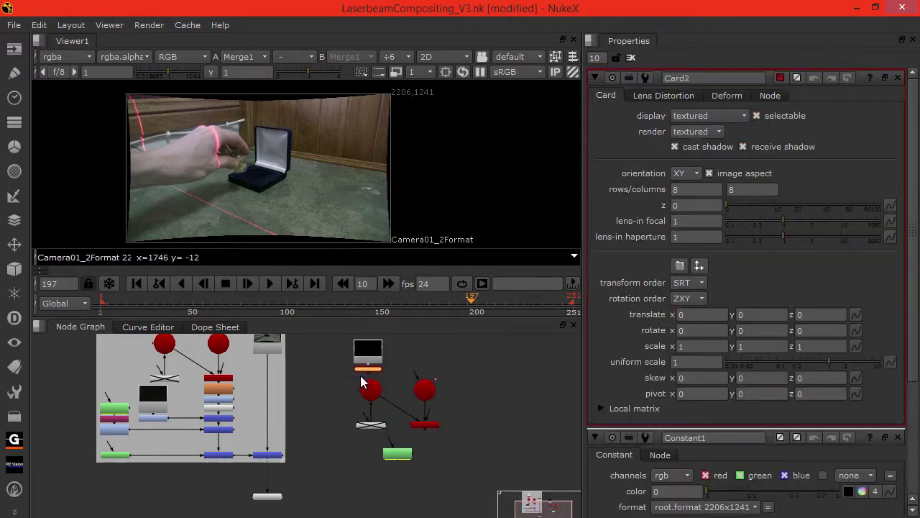
{"action": "scroll", "coordinate": [361, 375], "scroll_direction": "up", "scroll_amount": 5}
{"action": "scroll", "coordinate": [406, 411], "scroll_direction": "down", "scroll_amount": 5}
View the duplicated render node and connect the source footage as its background input.
{"action": "middle_click_drag", "start_coordinate": [397, 406], "coordinate": [215, 383]}
{"action": "left_click", "coordinate": [290, 412]}
{"action": "key", "text": "1"}
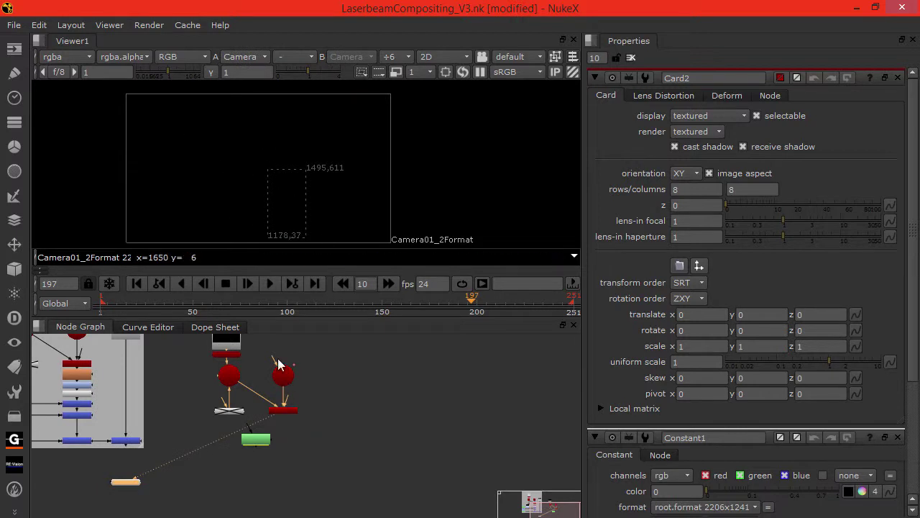
{"action": "middle_click_drag", "start_coordinate": [194, 402], "coordinate": [242, 446]}
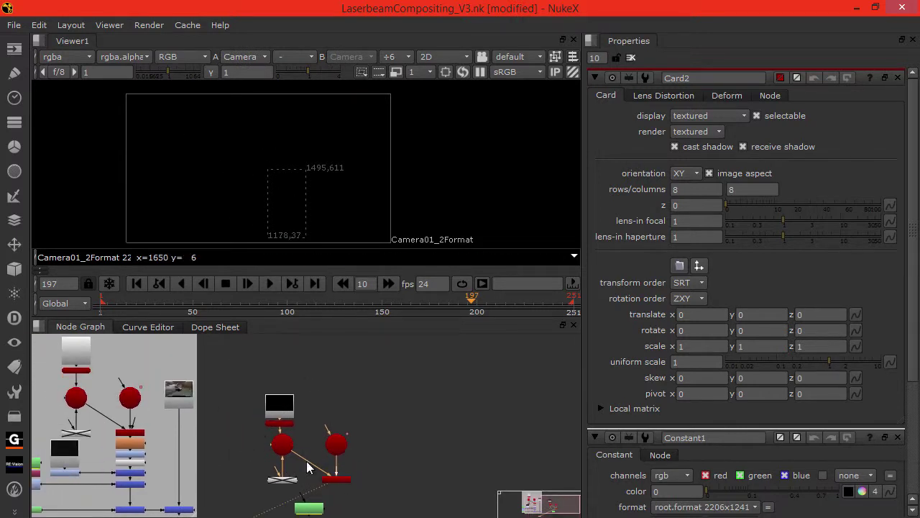
{"action": "left_click_drag", "start_coordinate": [327, 465], "coordinate": [176, 396]}
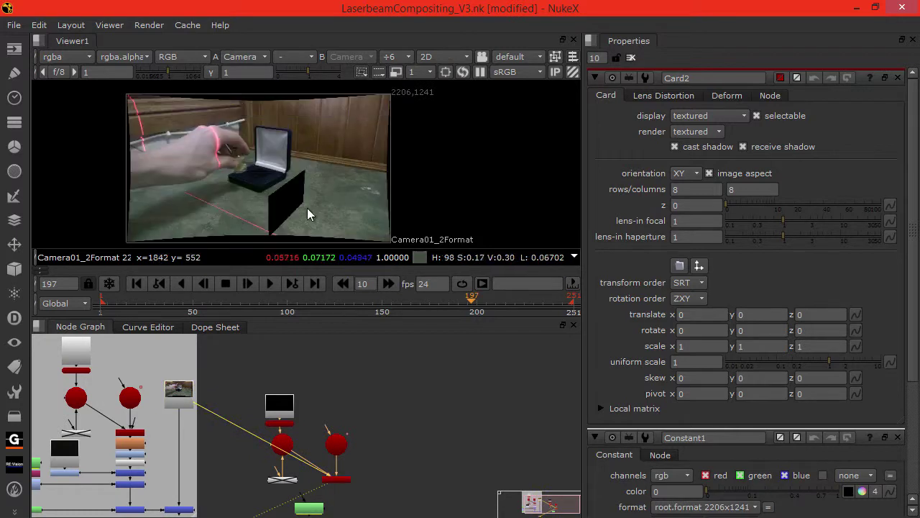
{"action": "middle_click_drag", "start_coordinate": [245, 193], "coordinate": [218, 165]}
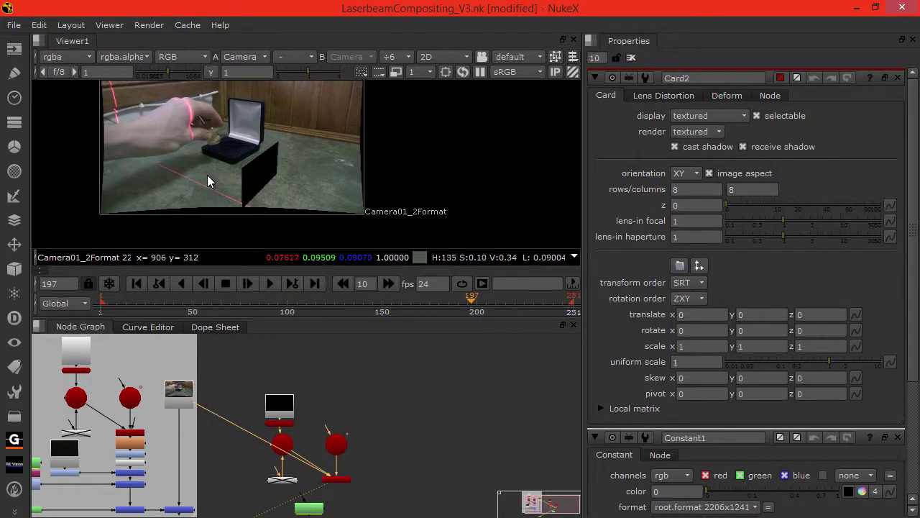
Switch the viewer to 3D, enable the duplicated features node, and orbit around the card.
{"action": "key", "text": "Tab"}
{"action": "left_click", "coordinate": [278, 483]}
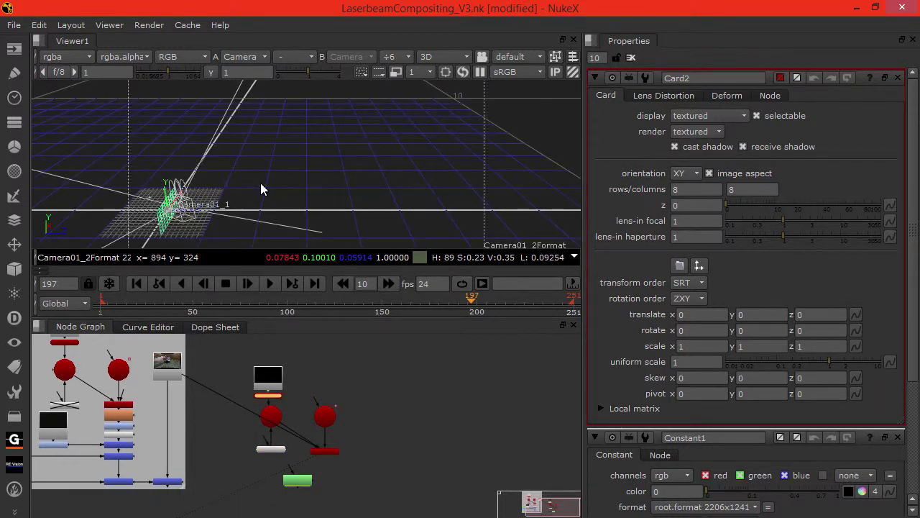
{"action": "left_click_drag", "start_coordinate": [260, 182], "coordinate": [135, 165], "text": "ctrl"}
{"action": "scroll", "coordinate": [195, 174], "scroll_direction": "up", "scroll_amount": 5}
{"action": "left_click_drag", "start_coordinate": [202, 161], "coordinate": [194, 188], "text": "ctrl"}
Set Constant1's color to 1.
{"action": "left_click", "coordinate": [270, 386]}
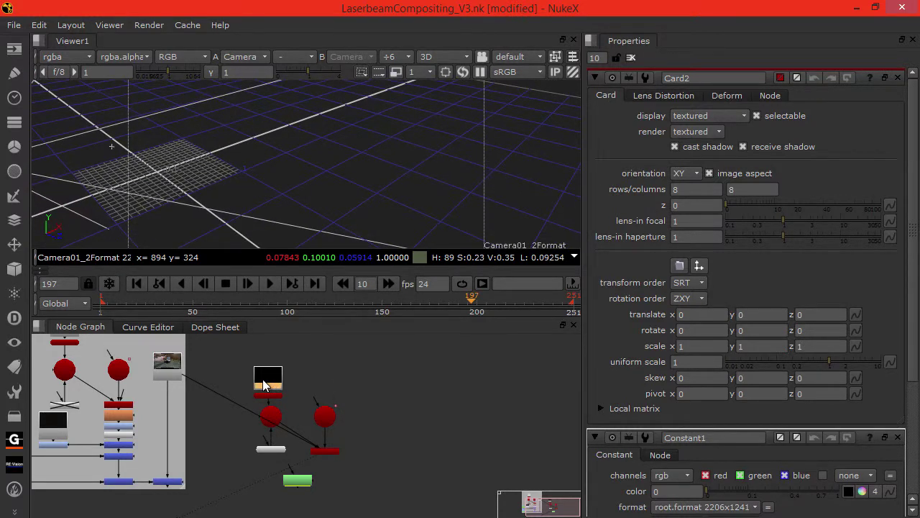
{"action": "double_click", "coordinate": [263, 383]}
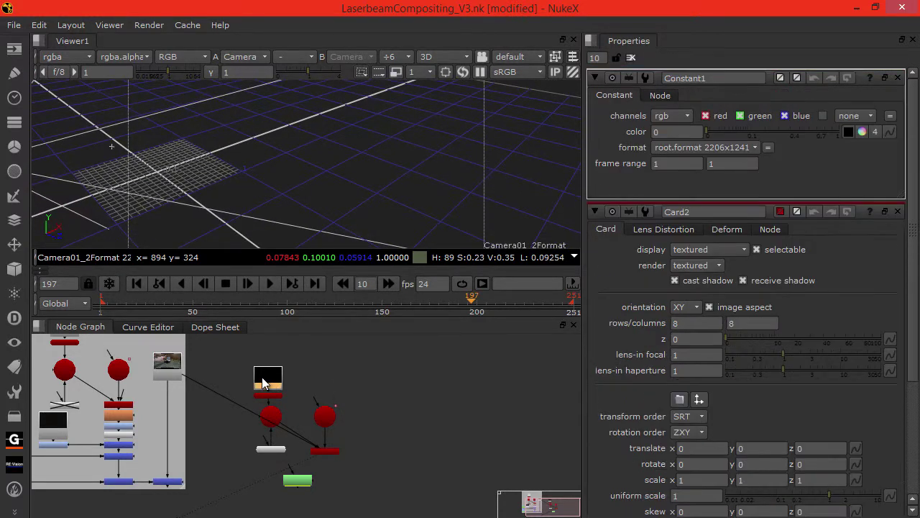
{"action": "left_click", "coordinate": [680, 121]}
{"action": "left_click", "coordinate": [645, 119]}
{"action": "left_click_drag", "start_coordinate": [671, 131], "coordinate": [623, 123]}
{"action": "type", "text": "1"}
{"action": "key", "text": "Return"}
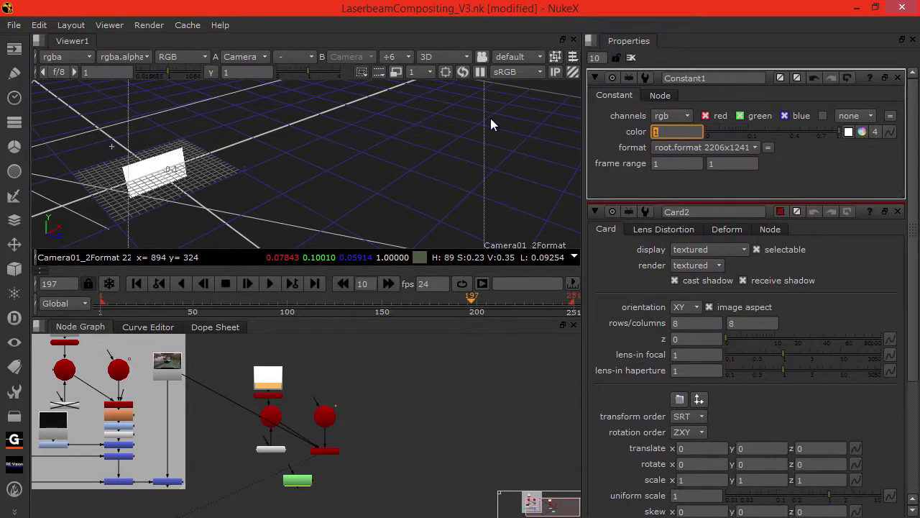
Set the duplicated features group's Feature Size to 0.01, and orbit to inspect the tracked points around the card.
{"action": "left_click", "coordinate": [216, 165]}
{"action": "left_click_drag", "start_coordinate": [170, 176], "coordinate": [142, 163], "text": "ctrl"}
{"action": "left_click", "coordinate": [271, 449]}
{"action": "double_click", "coordinate": [271, 448]}
{"action": "left_click", "coordinate": [676, 114]}
{"action": "left_click", "coordinate": [295, 164]}
{"action": "middle_click_drag", "start_coordinate": [118, 215], "coordinate": [243, 186]}
{"action": "left_click_drag", "start_coordinate": [205, 181], "coordinate": [265, 119], "text": "ctrl"}
{"action": "left_click_drag", "start_coordinate": [305, 166], "coordinate": [318, 208], "text": "ctrl"}
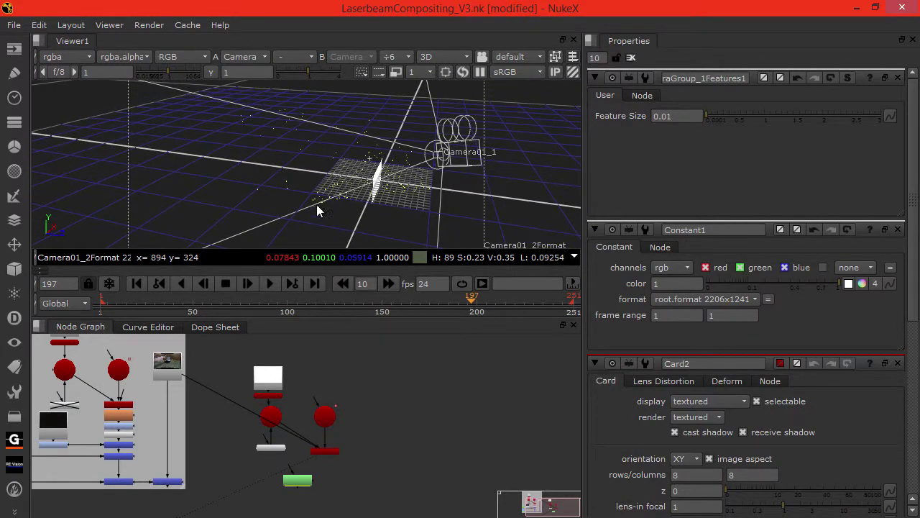
Open Card2's settings and set its uniform scale to 3.
{"action": "double_click", "coordinate": [266, 394]}
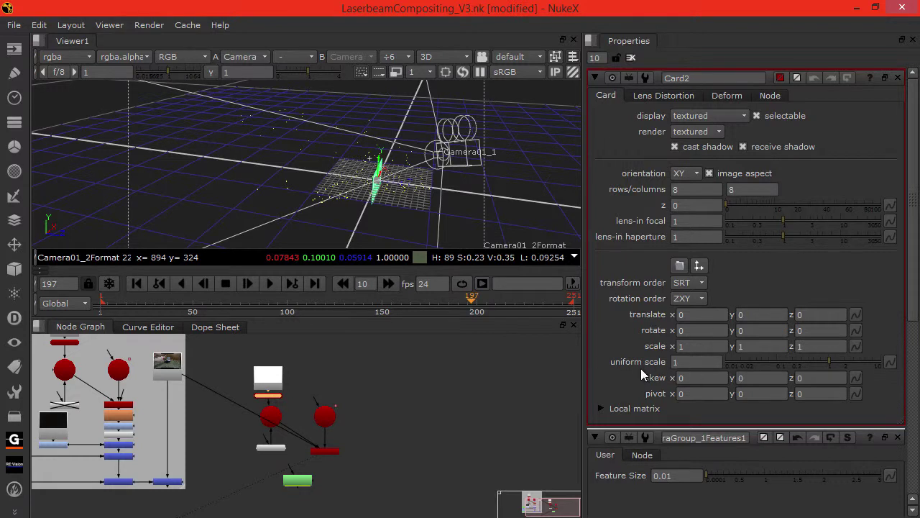
{"action": "left_click", "coordinate": [694, 362]}
{"action": "key", "text": "Return"}
{"action": "left_click_drag", "start_coordinate": [289, 187], "coordinate": [425, 204], "text": "ctrl"}
{"action": "left_click_drag", "start_coordinate": [371, 184], "coordinate": [506, 194], "text": "ctrl"}
{"action": "left_click", "coordinate": [701, 362]}
Rotate Card2 to -91 on the Y axis.
{"action": "left_click", "coordinate": [759, 331]}
{"action": "type", "text": "-"}
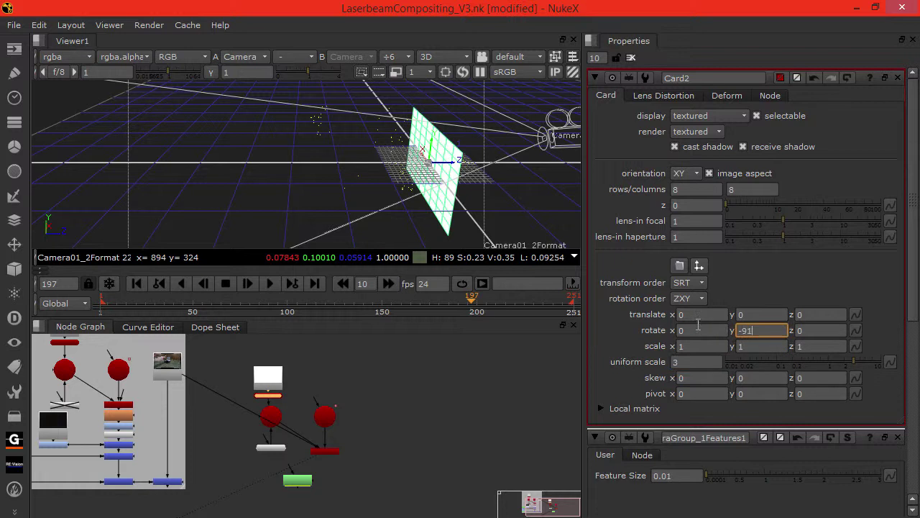
{"action": "type", "text": "91"}
{"action": "key", "text": "Return"}
Move Card2 up to about 0.82 on Y and shift it to about -0.85 on Z.
{"action": "left_click_drag", "start_coordinate": [432, 139], "coordinate": [435, 101]}
{"action": "left_click_drag", "start_coordinate": [418, 224], "coordinate": [263, 225], "text": "alt"}
{"action": "left_click", "coordinate": [256, 395]}
{"action": "left_click_drag", "start_coordinate": [337, 205], "coordinate": [304, 211]}
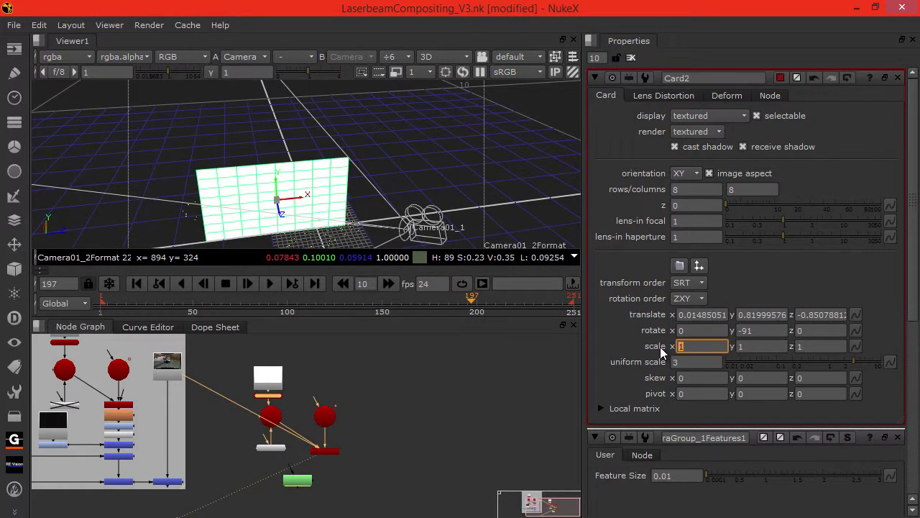
Widen Card2 with an X scale of 1.5 and slide it lengthwise to about -0.46 on Z.
{"action": "type", "text": "2"}
{"action": "key", "text": "Return"}
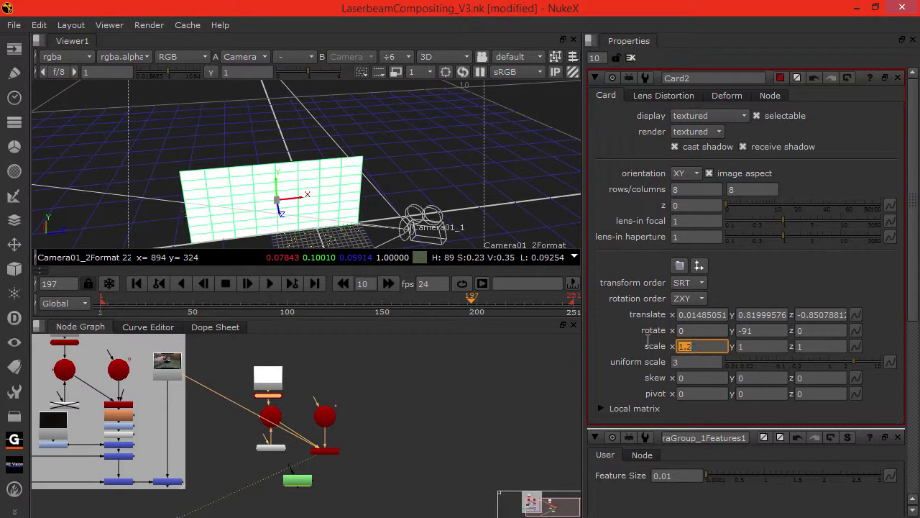
{"action": "type", "text": "1.3"}
{"action": "key", "text": "Return"}
{"action": "left_click_drag", "start_coordinate": [300, 199], "coordinate": [310, 200]}
{"action": "left_click", "coordinate": [696, 349]}
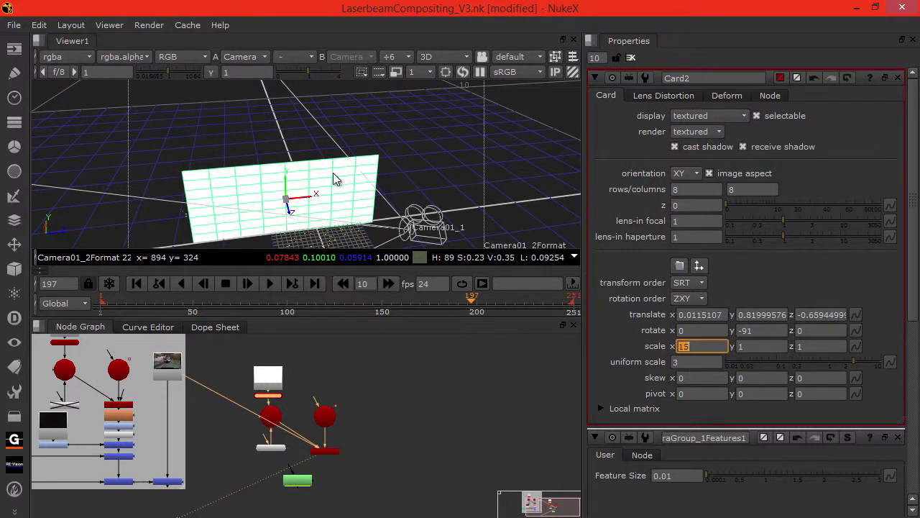
{"action": "type", "text": "15"}
{"action": "key", "text": "Return"}
{"action": "type", "text": "1.5"}
{"action": "key", "text": "Return"}
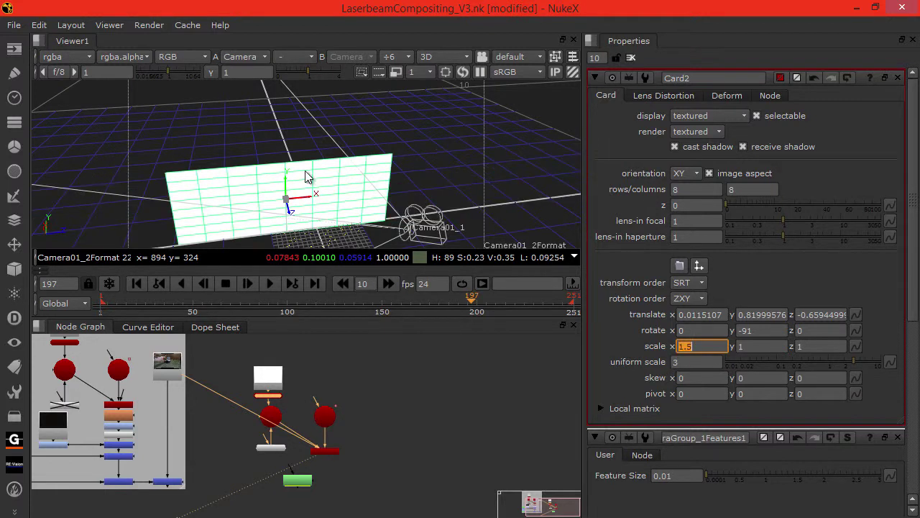
{"action": "left_click_drag", "start_coordinate": [306, 202], "coordinate": [320, 206]}
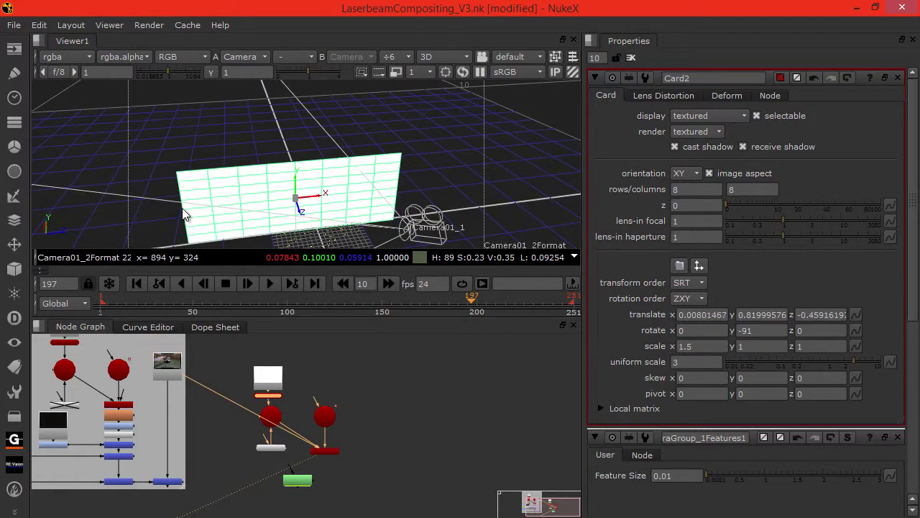
Show the render in 2D and move the card over the footage to a translate X of about -0.70.
{"action": "left_click", "coordinate": [158, 121]}
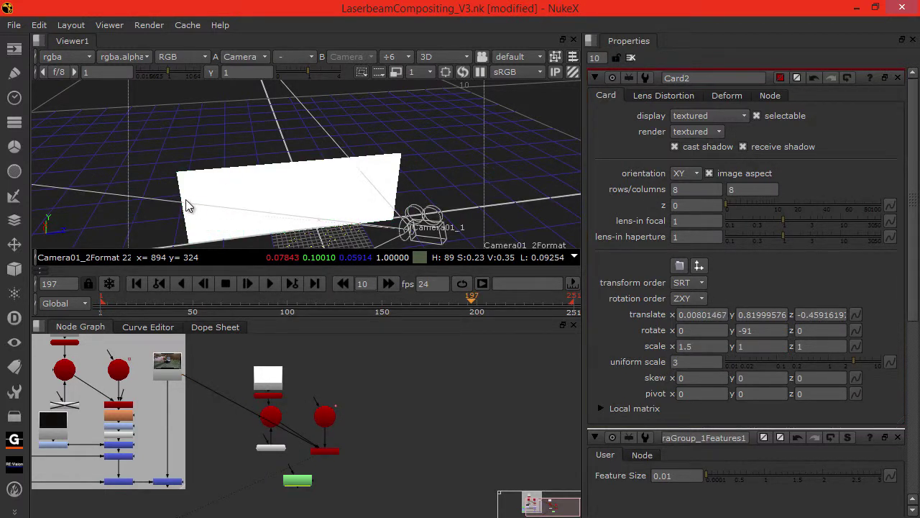
{"action": "key", "text": "Tab"}
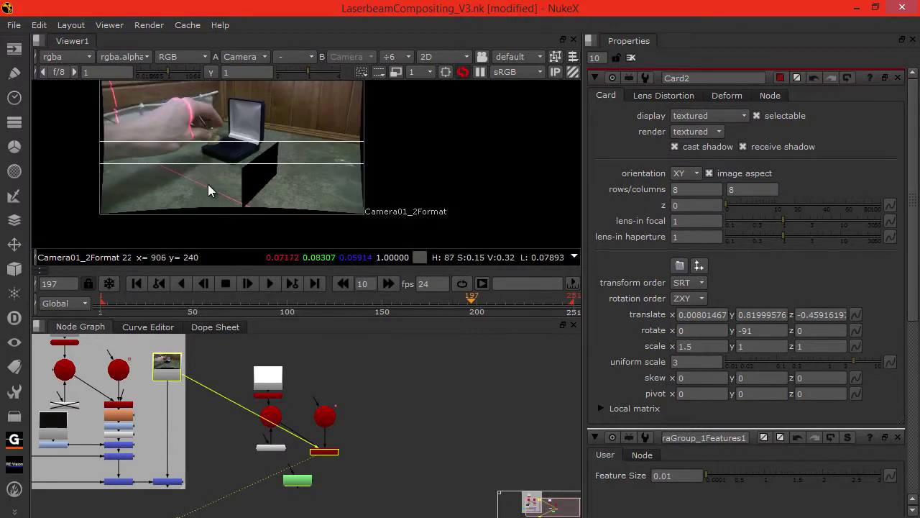
{"action": "middle_click_drag", "start_coordinate": [235, 145], "coordinate": [231, 200]}
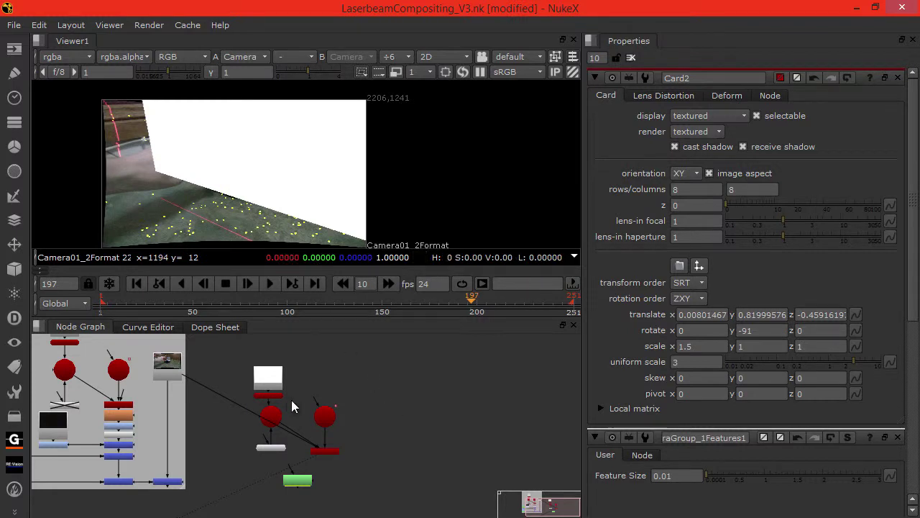
{"action": "left_click", "coordinate": [272, 396]}
{"action": "left_click_drag", "start_coordinate": [214, 149], "coordinate": [183, 167]}
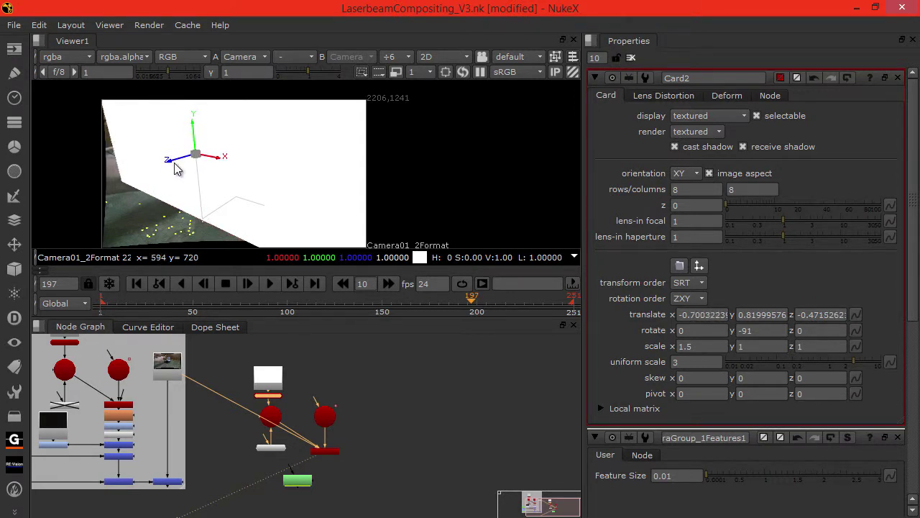
Move the Constant node up and insert a RotoPaint node between it and the card.
{"action": "left_click_drag", "start_coordinate": [240, 346], "coordinate": [309, 399]}
{"action": "left_click_drag", "start_coordinate": [262, 376], "coordinate": [272, 395]}
{"action": "left_click", "coordinate": [249, 377]}
{"action": "left_click", "coordinate": [265, 366]}
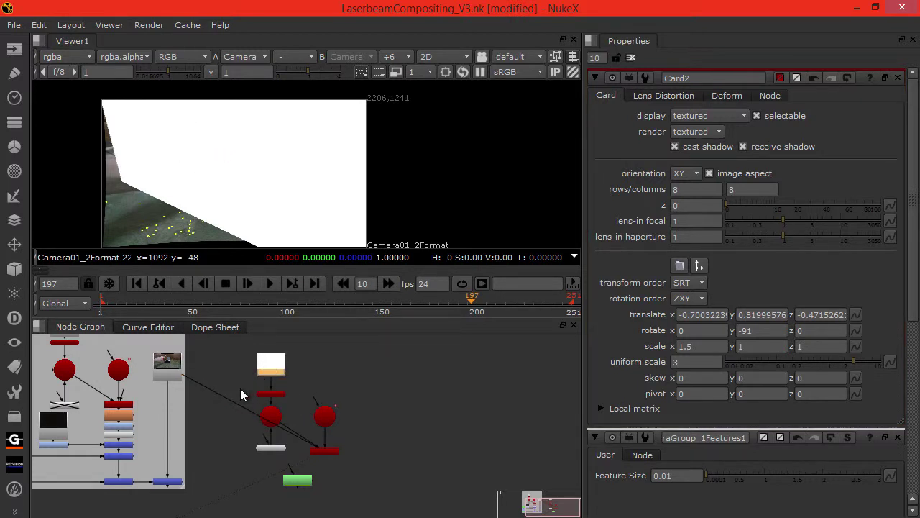
{"action": "key", "text": "p"}
Add a Merge node with the duplicated render as one input and the source footage as the other.
{"action": "left_click", "coordinate": [246, 441]}
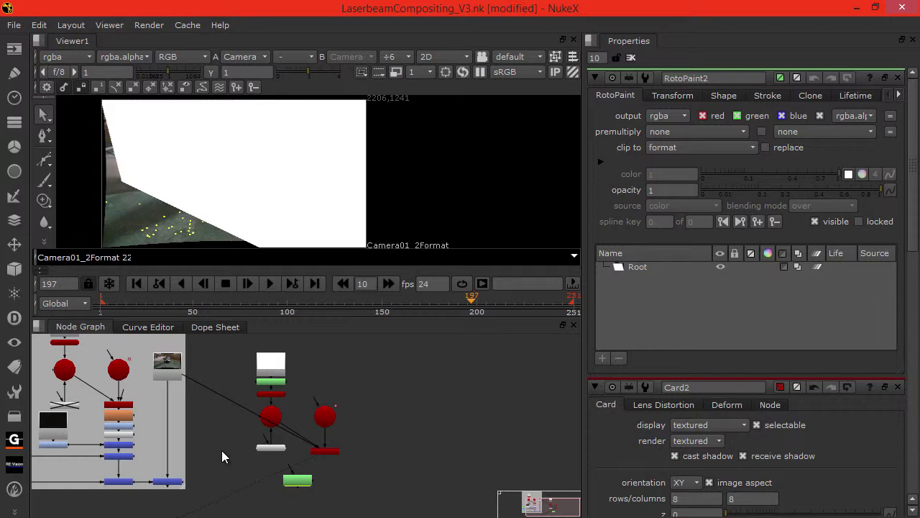
{"action": "key", "text": "m"}
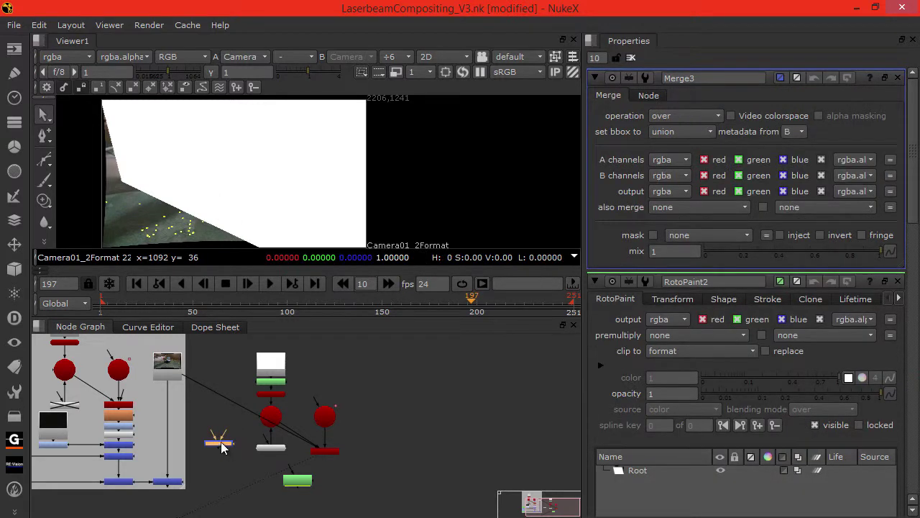
{"action": "left_click_drag", "start_coordinate": [223, 450], "coordinate": [233, 480]}
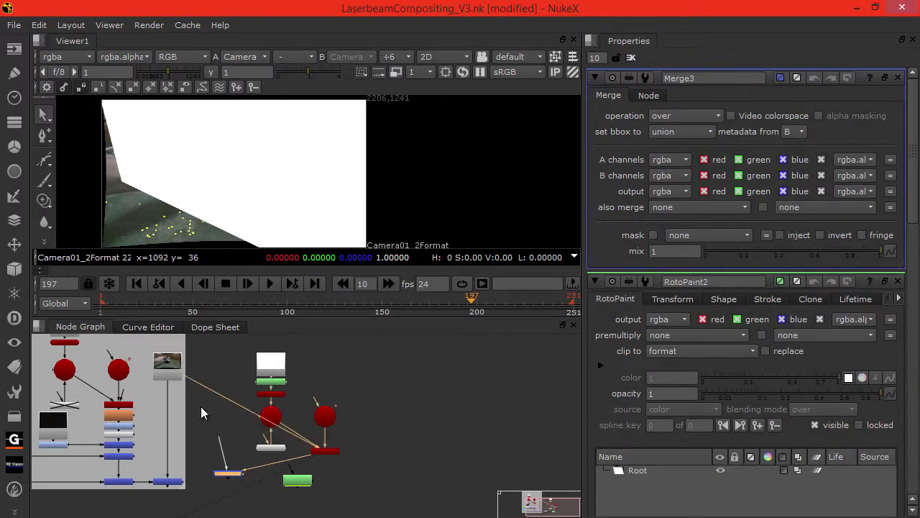
{"action": "left_click_drag", "start_coordinate": [193, 395], "coordinate": [163, 372]}
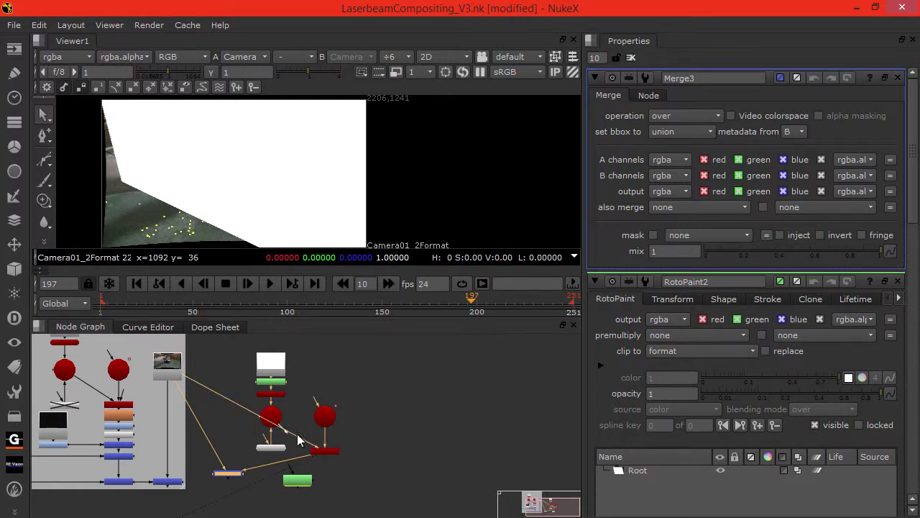
Disconnect the source footage from the duplicated render's background input and view the new merge.
{"action": "left_click_drag", "start_coordinate": [302, 444], "coordinate": [281, 458]}
{"action": "left_click_drag", "start_coordinate": [231, 475], "coordinate": [227, 476]}
{"action": "key", "text": "1"}
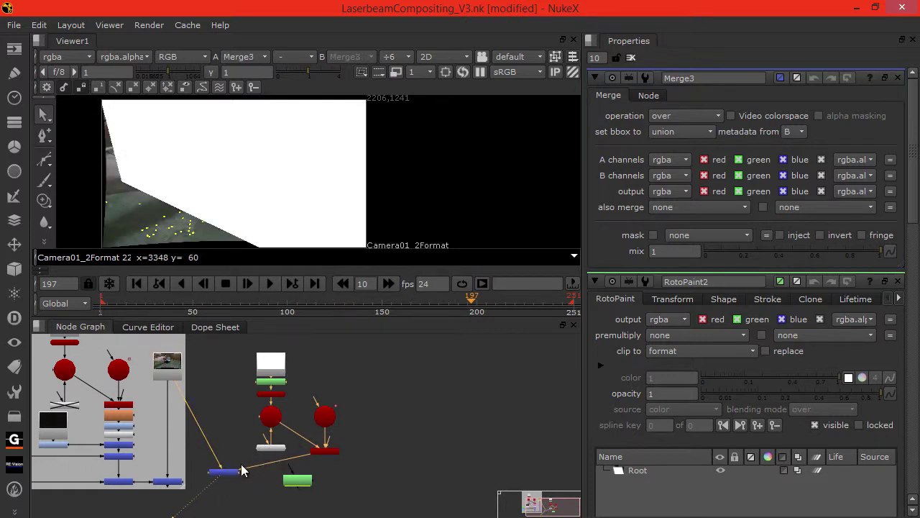
Set Merge3's mix to 0.1.
{"action": "left_click", "coordinate": [228, 473]}
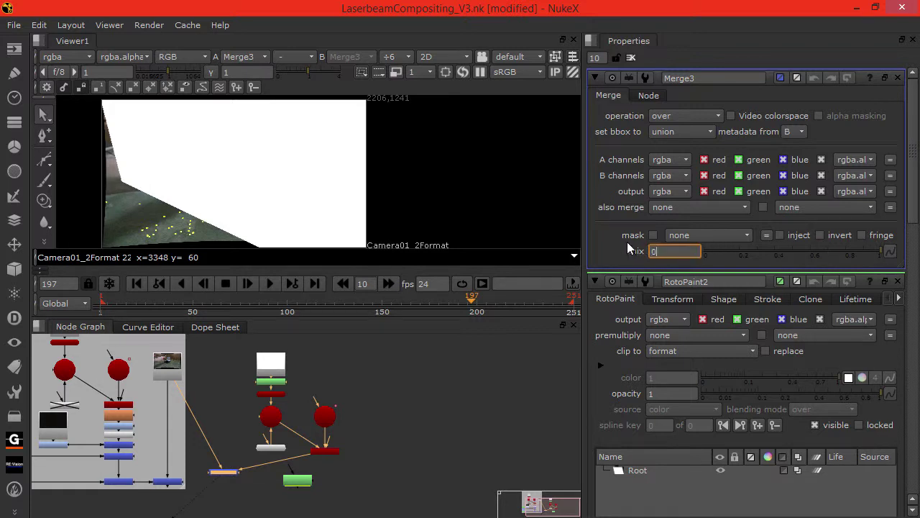
{"action": "key", "text": "Return"}
{"action": "type", "text": "0.1"}
{"action": "key", "text": "Return"}
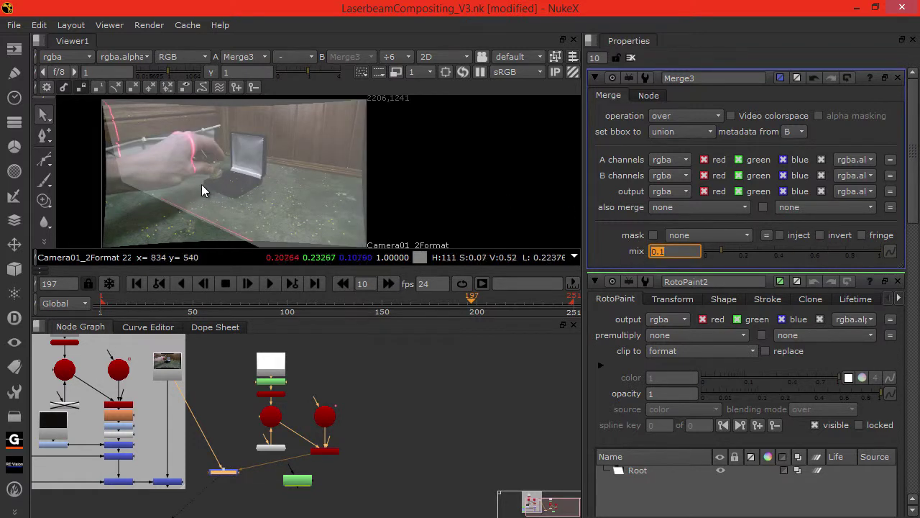
Open RotoPaint2 and start a Bezier shape beside the wall laser line, from the footage's upper-left corner downward.
{"action": "middle_click_drag", "start_coordinate": [204, 184], "coordinate": [233, 193]}
{"action": "scroll", "coordinate": [218, 185], "scroll_direction": "up", "scroll_amount": 1}
{"action": "middle_click_drag", "start_coordinate": [166, 161], "coordinate": [188, 193]}
{"action": "double_click", "coordinate": [269, 383]}
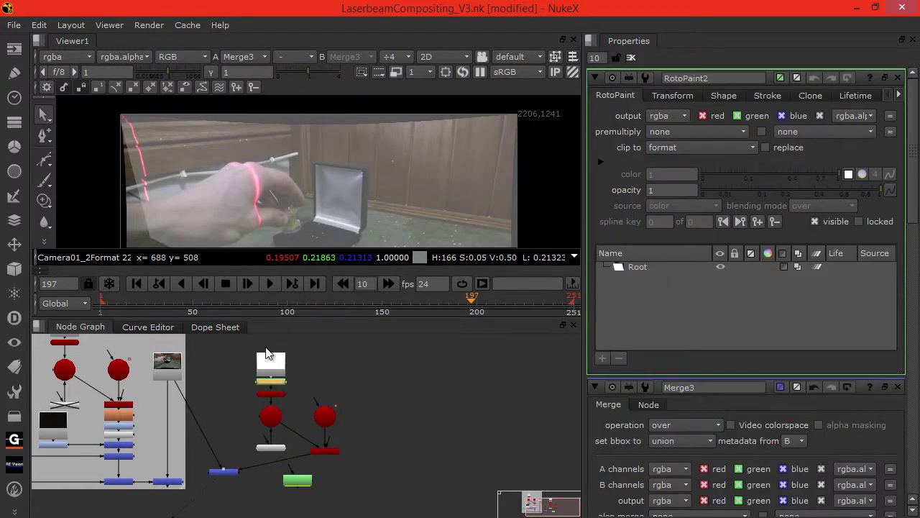
{"action": "middle_click_drag", "start_coordinate": [235, 164], "coordinate": [250, 237]}
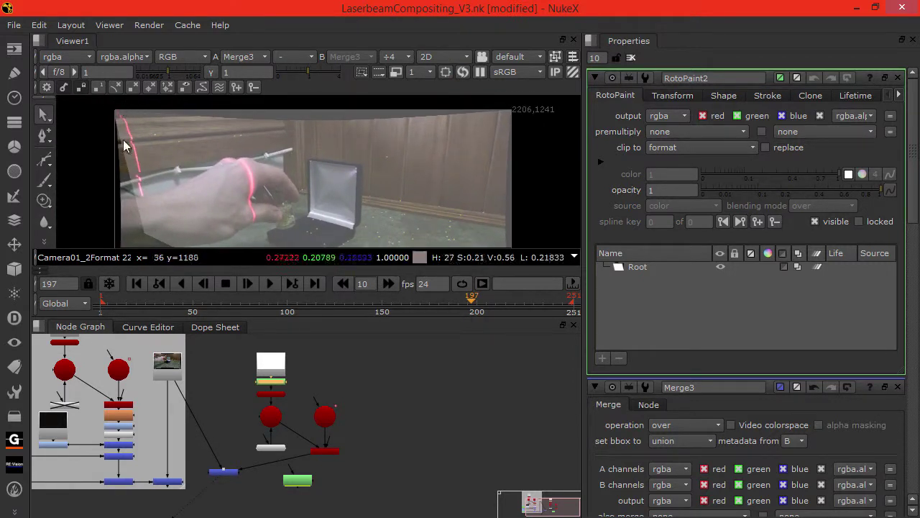
{"action": "left_click", "coordinate": [46, 165]}
{"action": "middle_click_drag", "start_coordinate": [235, 182], "coordinate": [308, 204]}
{"action": "middle_click_drag", "start_coordinate": [220, 153], "coordinate": [276, 173]}
{"action": "scroll", "coordinate": [242, 167], "scroll_direction": "up", "scroll_amount": 4}
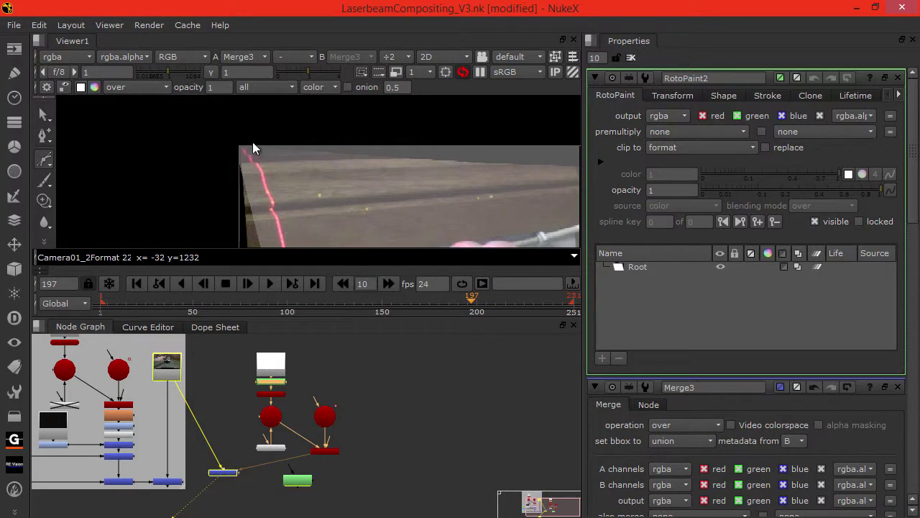
{"action": "scroll", "coordinate": [250, 146], "scroll_direction": "up", "scroll_amount": 2}
{"action": "left_click", "coordinate": [272, 149]}
{"action": "left_click_drag", "start_coordinate": [266, 206], "coordinate": [278, 214]}
{"action": "middle_click_drag", "start_coordinate": [311, 226], "coordinate": [253, 174]}
{"action": "left_click_drag", "start_coordinate": [221, 181], "coordinate": [224, 194]}
{"action": "left_click_drag", "start_coordinate": [256, 239], "coordinate": [257, 252]}
{"action": "middle_click_drag", "start_coordinate": [278, 236], "coordinate": [243, 163]}
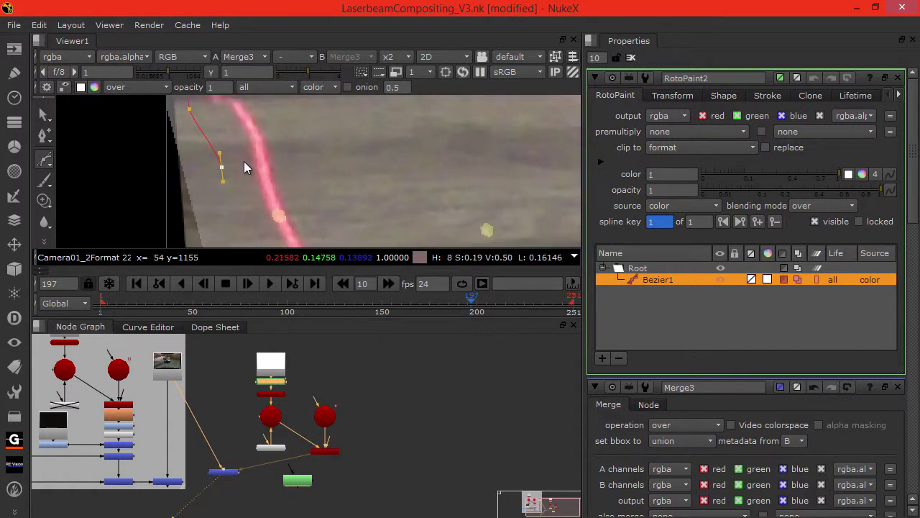
Continue the Bezier down beside the wall laser, adding points around its broken section at the cable.
{"action": "scroll", "coordinate": [245, 167], "scroll_direction": "down", "scroll_amount": 2}
{"action": "scroll", "coordinate": [255, 200], "scroll_direction": "up", "scroll_amount": 1}
{"action": "left_click", "coordinate": [236, 208]}
{"action": "middle_click_drag", "start_coordinate": [253, 224], "coordinate": [239, 115]}
{"action": "left_click_drag", "start_coordinate": [242, 187], "coordinate": [248, 212]}
{"action": "middle_click_drag", "start_coordinate": [229, 215], "coordinate": [208, 128]}
{"action": "left_click", "coordinate": [225, 143]}
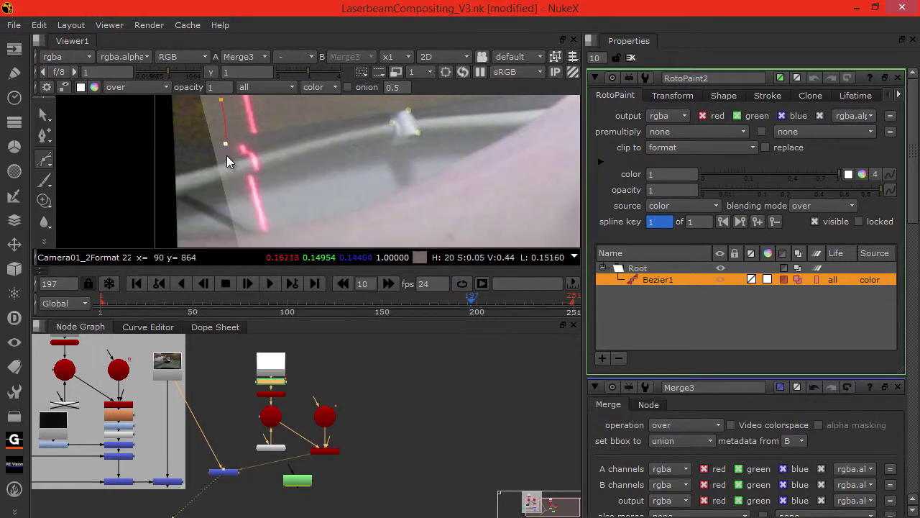
{"action": "left_click", "coordinate": [216, 159]}
{"action": "left_click", "coordinate": [235, 170]}
{"action": "left_click", "coordinate": [222, 191]}
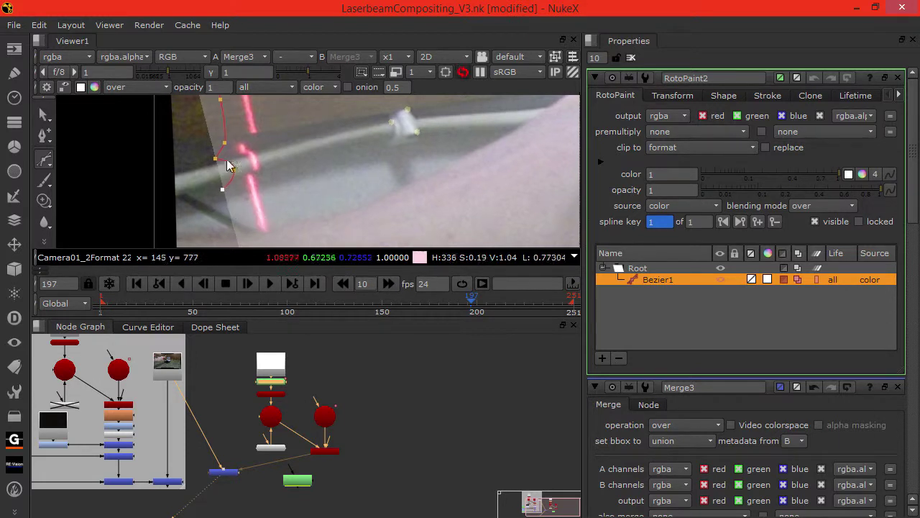
Extend the Bezier along the laser line on the floor and past the footage's lower-right corner.
{"action": "middle_click_drag", "start_coordinate": [244, 188], "coordinate": [222, 150]}
{"action": "scroll", "coordinate": [221, 149], "scroll_direction": "down", "scroll_amount": 5}
{"action": "middle_click_drag", "start_coordinate": [241, 199], "coordinate": [225, 177]}
{"action": "left_click", "coordinate": [212, 191]}
{"action": "middle_click_drag", "start_coordinate": [338, 235], "coordinate": [197, 146]}
{"action": "scroll", "coordinate": [199, 146], "scroll_direction": "down", "scroll_amount": 1}
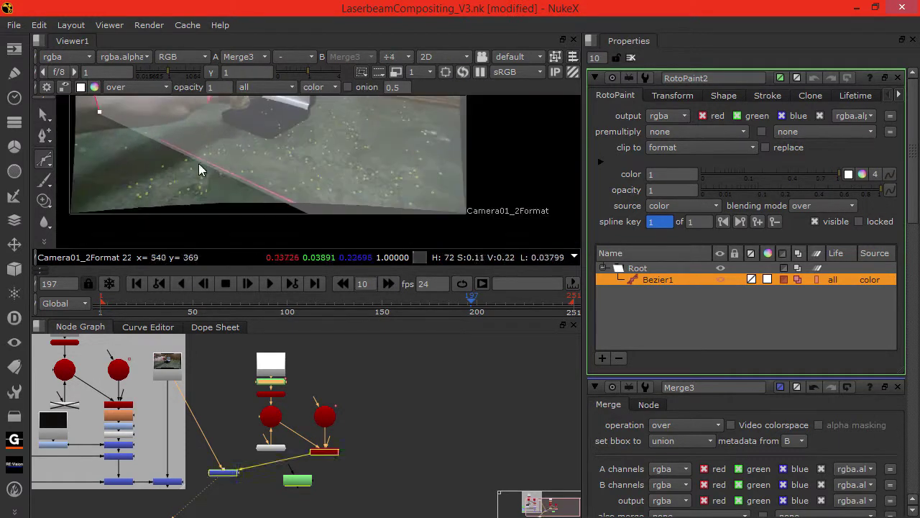
{"action": "left_click", "coordinate": [292, 214]}
{"action": "left_click", "coordinate": [464, 245]}
{"action": "scroll", "coordinate": [444, 192], "scroll_direction": "down", "scroll_amount": 1}
{"action": "middle_click_drag", "start_coordinate": [523, 189], "coordinate": [402, 197]}
{"action": "left_click", "coordinate": [428, 221]}
Bring the Bezier up past the footage's upper-right corner and close it at its starting point.
{"action": "scroll", "coordinate": [395, 166], "scroll_direction": "down", "scroll_amount": 1}
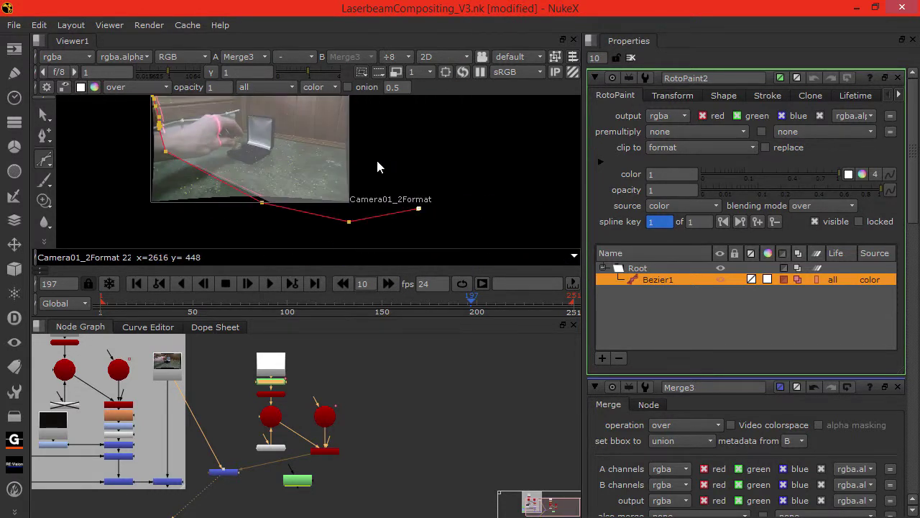
{"action": "middle_click_drag", "start_coordinate": [377, 160], "coordinate": [302, 235]}
{"action": "left_click", "coordinate": [304, 141]}
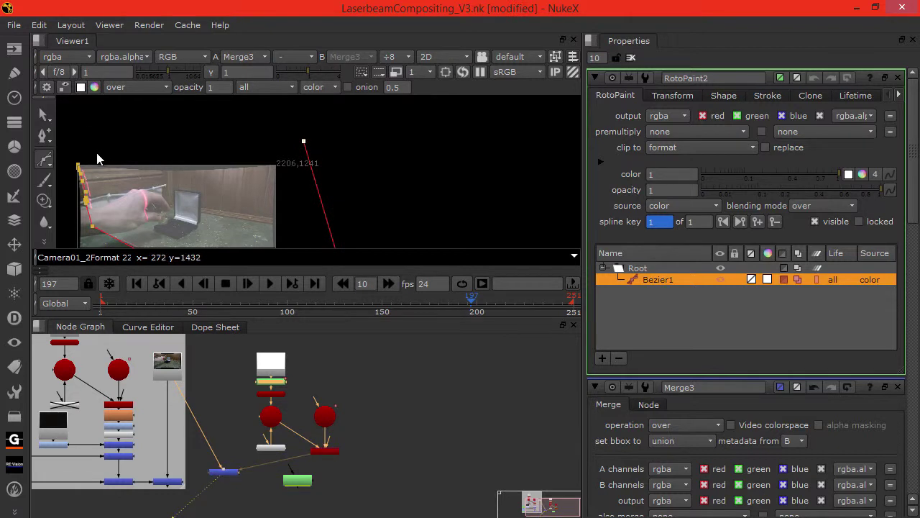
{"action": "scroll", "coordinate": [80, 164], "scroll_direction": "up", "scroll_amount": 1}
{"action": "middle_click_drag", "start_coordinate": [138, 168], "coordinate": [244, 169]}
{"action": "scroll", "coordinate": [242, 169], "scroll_direction": "up", "scroll_amount": 1}
{"action": "scroll", "coordinate": [208, 155], "scroll_direction": "up", "scroll_amount": 2}
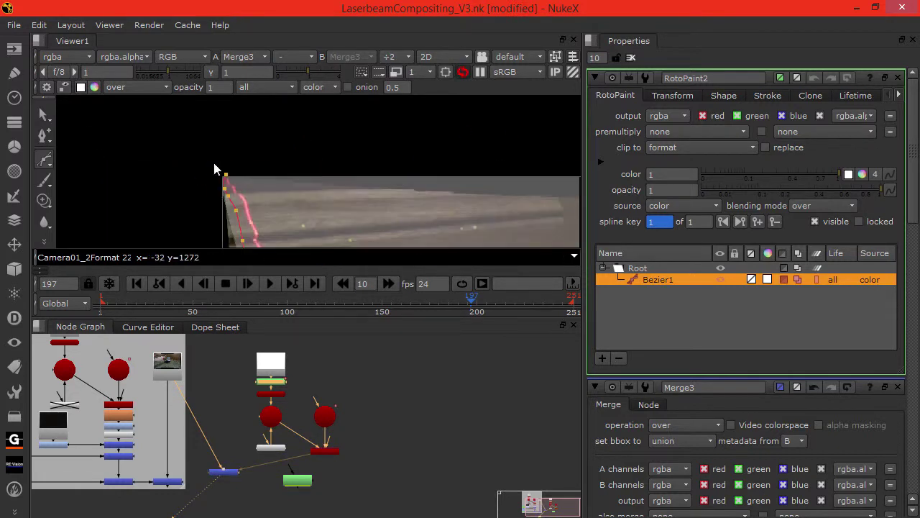
{"action": "key", "text": "q"}
{"action": "scroll", "coordinate": [209, 164], "scroll_direction": "down", "scroll_amount": 2}
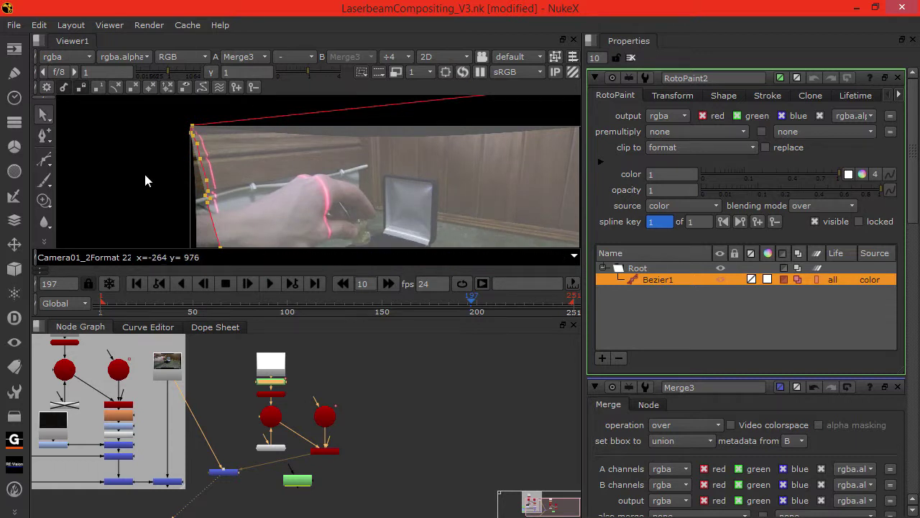
Select the Bezier points beside the wall laser and shift them onto the laser line.
{"action": "left_click", "coordinate": [139, 164]}
{"action": "left_click", "coordinate": [44, 119]}
{"action": "left_click", "coordinate": [69, 117]}
{"action": "left_click_drag", "start_coordinate": [158, 105], "coordinate": [231, 217]}
{"action": "scroll", "coordinate": [215, 172], "scroll_direction": "up", "scroll_amount": 4}
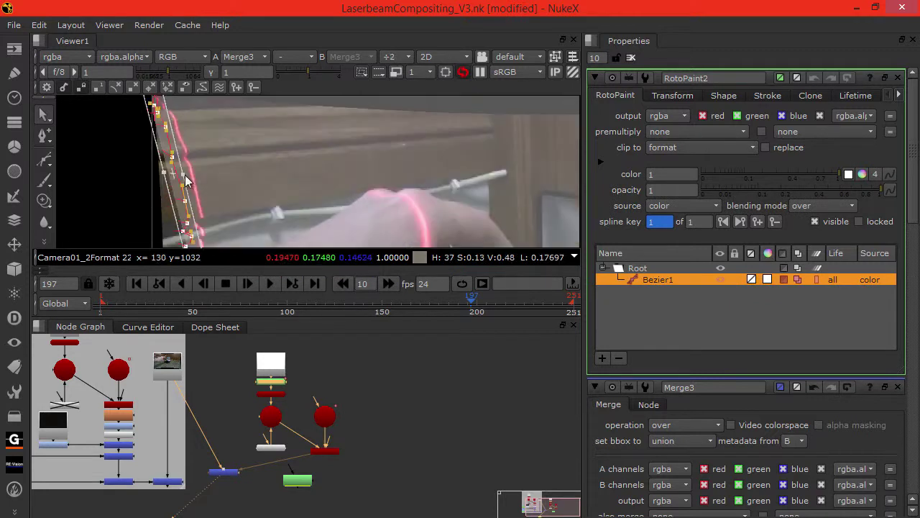
{"action": "scroll", "coordinate": [228, 176], "scroll_direction": "down", "scroll_amount": 3}
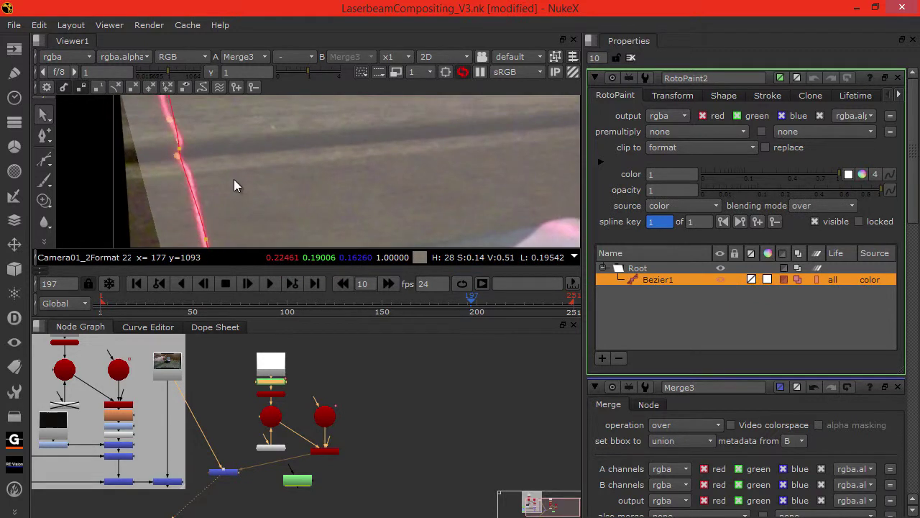
Shift the Bezier points near the upper end of the wall laser onto the laser line at frame 197.
{"action": "scroll", "coordinate": [285, 131], "scroll_direction": "up", "scroll_amount": 2}
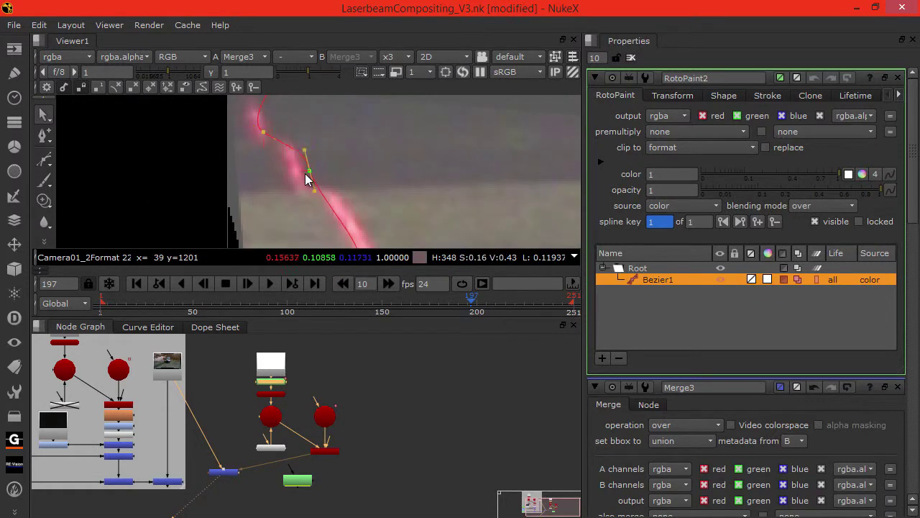
{"action": "scroll", "coordinate": [291, 170], "scroll_direction": "up", "scroll_amount": 1}
{"action": "scroll", "coordinate": [284, 129], "scroll_direction": "down", "scroll_amount": 3}
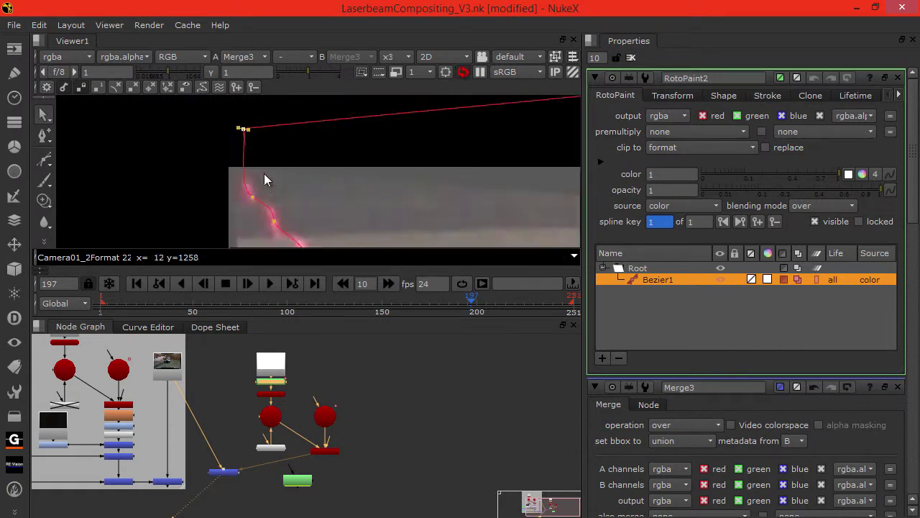
{"action": "scroll", "coordinate": [266, 190], "scroll_direction": "up", "scroll_amount": 3}
{"action": "left_click_drag", "start_coordinate": [265, 203], "coordinate": [245, 140]}
{"action": "middle_click_drag", "start_coordinate": [221, 174], "coordinate": [211, 215]}
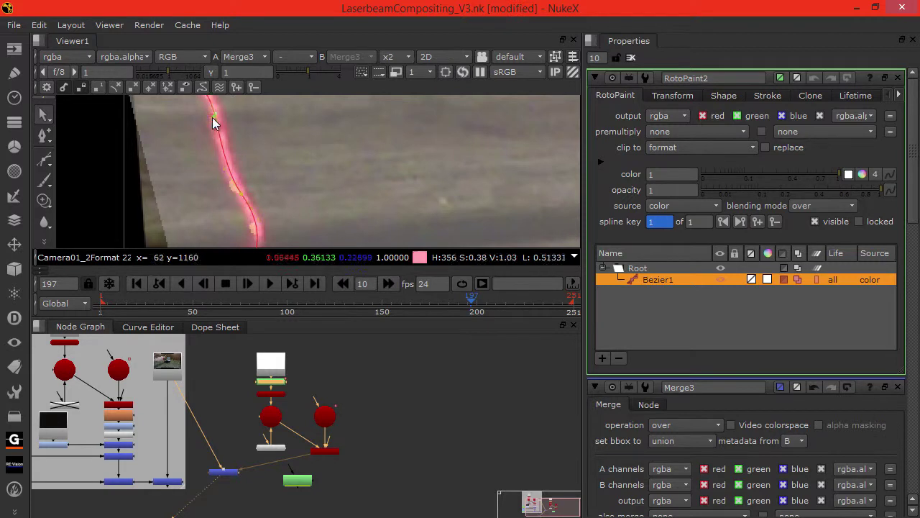
Refine the Bezier points farther down the wall laser and around its broken section at the cable.
{"action": "middle_click_drag", "start_coordinate": [239, 243], "coordinate": [230, 124]}
{"action": "scroll", "coordinate": [226, 129], "scroll_direction": "down", "scroll_amount": 2}
{"action": "left_click", "coordinate": [233, 214]}
{"action": "scroll", "coordinate": [232, 213], "scroll_direction": "up", "scroll_amount": 2}
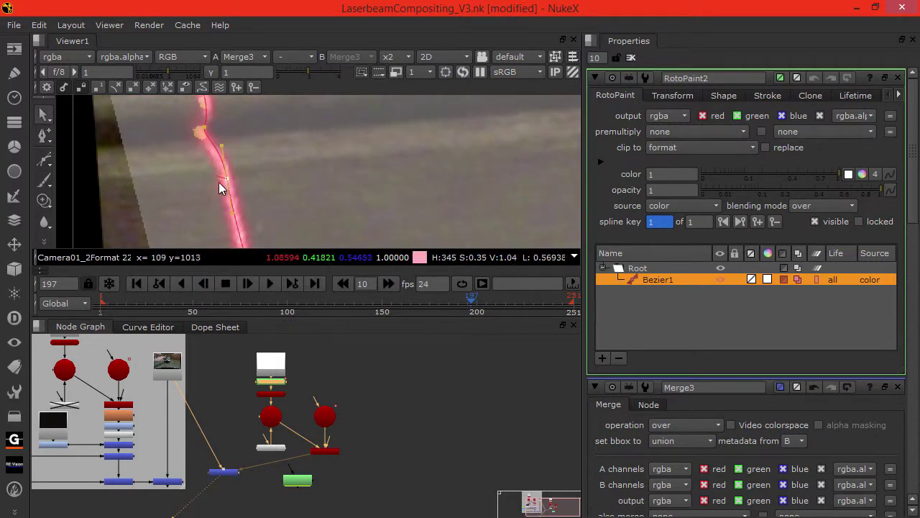
{"action": "middle_click_drag", "start_coordinate": [206, 215], "coordinate": [199, 174]}
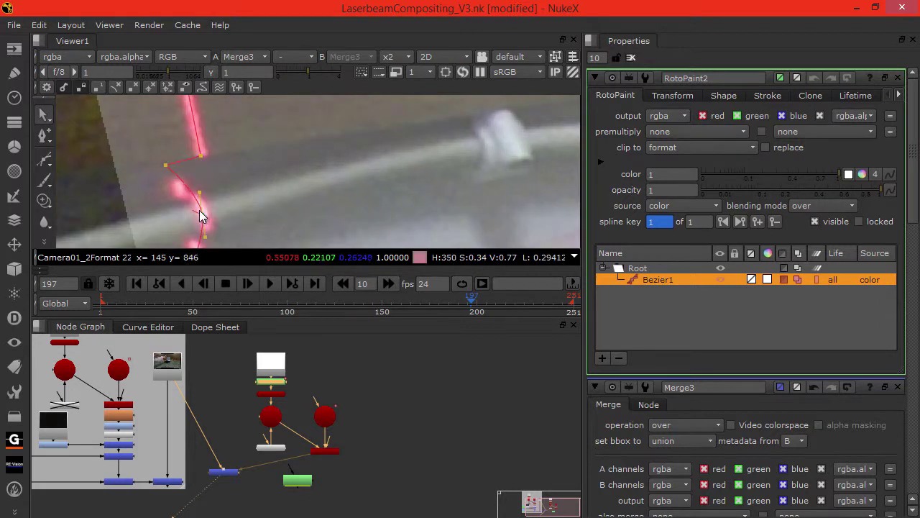
{"action": "middle_click_drag", "start_coordinate": [202, 216], "coordinate": [199, 144]}
{"action": "scroll", "coordinate": [182, 194], "scroll_direction": "down", "scroll_amount": 4}
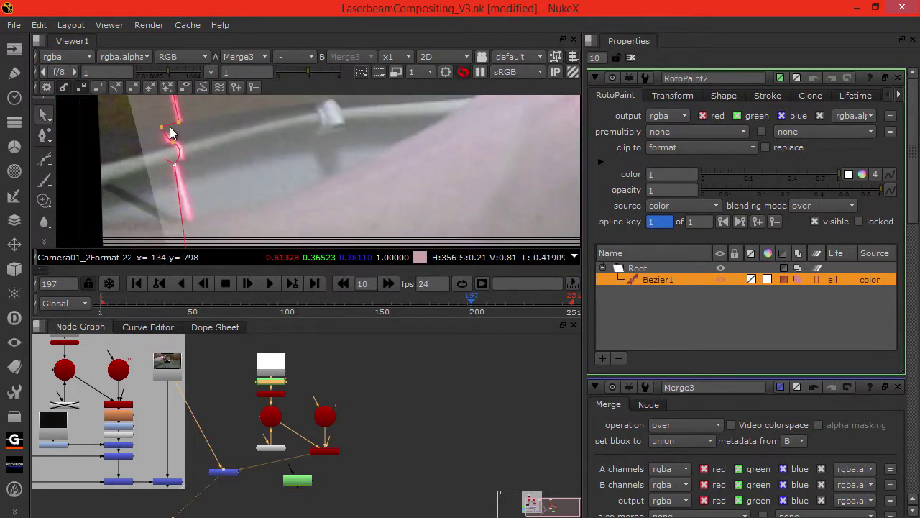
{"action": "scroll", "coordinate": [218, 214], "scroll_direction": "down", "scroll_amount": 1}
Move the Bezier point at the footage's lower edge onto the floor laser line.
{"action": "middle_click_drag", "start_coordinate": [309, 240], "coordinate": [142, 178]}
{"action": "left_click_drag", "start_coordinate": [203, 195], "coordinate": [221, 194]}
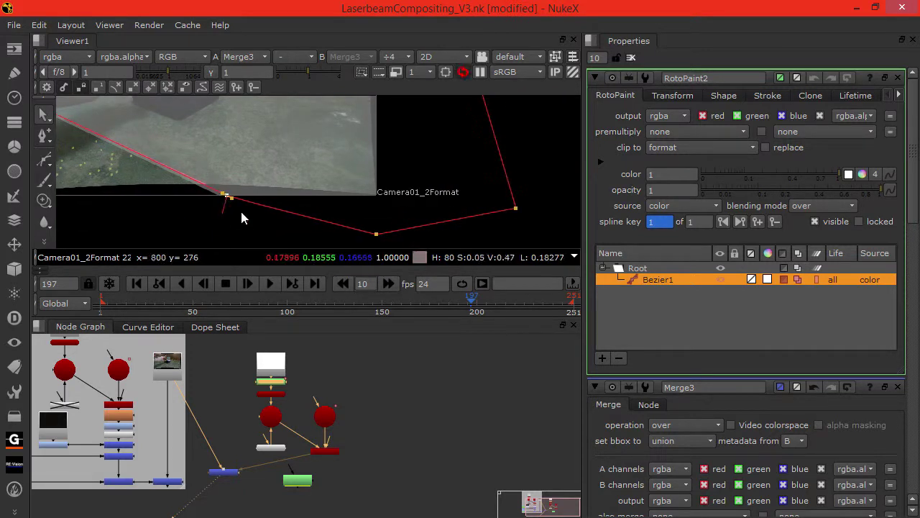
{"action": "scroll", "coordinate": [153, 176], "scroll_direction": "up", "scroll_amount": 2}
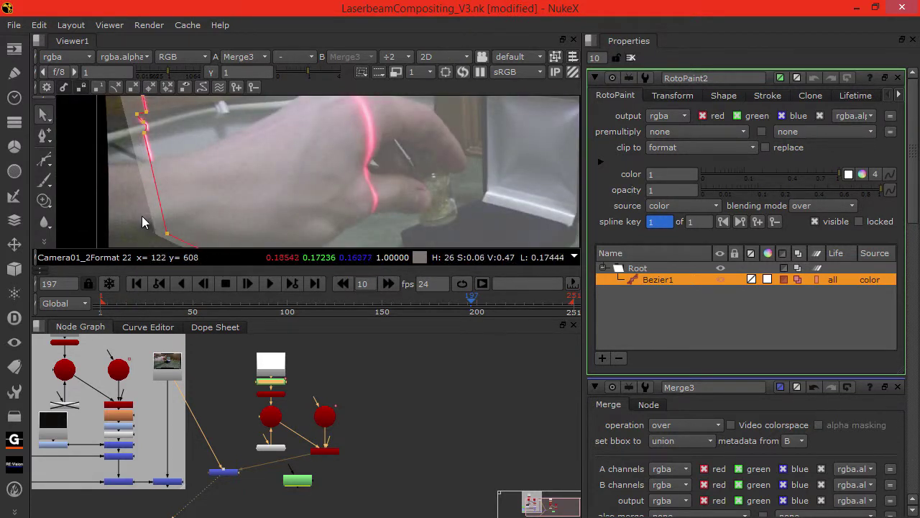
Scrub the shot to frame 246 and examine how the Bezier follows the laser line along the wall and floor.
{"action": "middle_click_drag", "start_coordinate": [144, 213], "coordinate": [144, 172]}
{"action": "left_click_drag", "start_coordinate": [129, 303], "coordinate": [187, 291]}
{"action": "left_click_drag", "start_coordinate": [248, 303], "coordinate": [562, 315]}
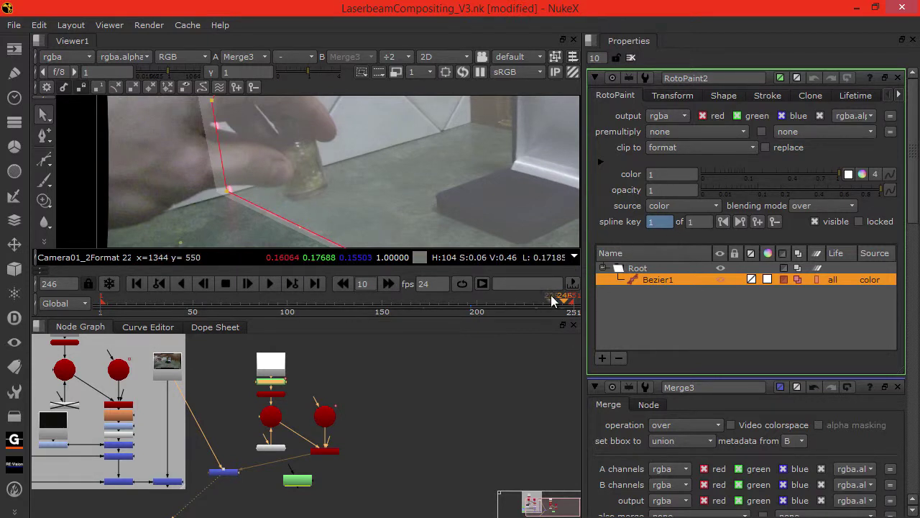
{"action": "left_click", "coordinate": [631, 318]}
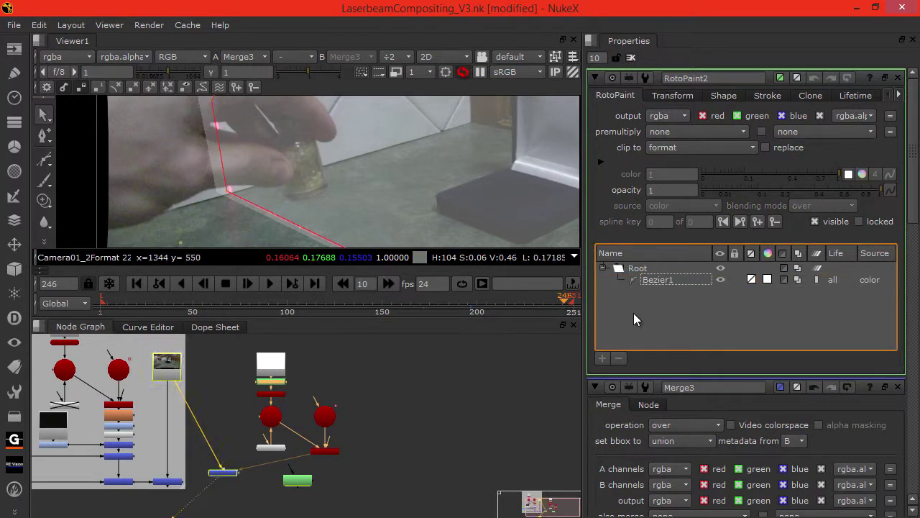
{"action": "left_click_drag", "start_coordinate": [660, 271], "coordinate": [654, 277]}
{"action": "left_click", "coordinate": [653, 279]}
{"action": "double_click", "coordinate": [652, 282]}
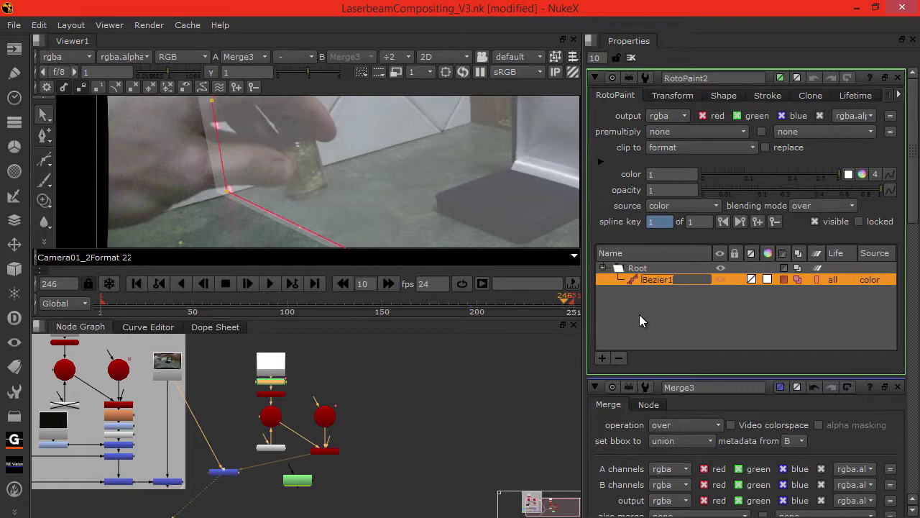
{"action": "left_click", "coordinate": [642, 314]}
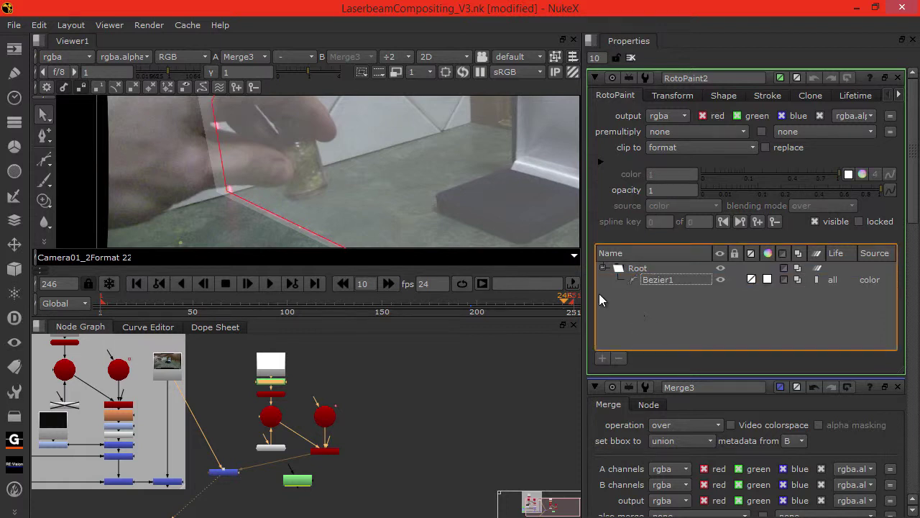
Return to frame 197, set a spline key on Bezier1, and go to frame 249.
{"action": "mouse_move", "coordinate": [563, 303]}
{"action": "left_mouse_down"}
{"action": "mouse_move", "coordinate": [540, 304]}
{"action": "mouse_move", "coordinate": [548, 305]}
{"action": "left_mouse_up"}
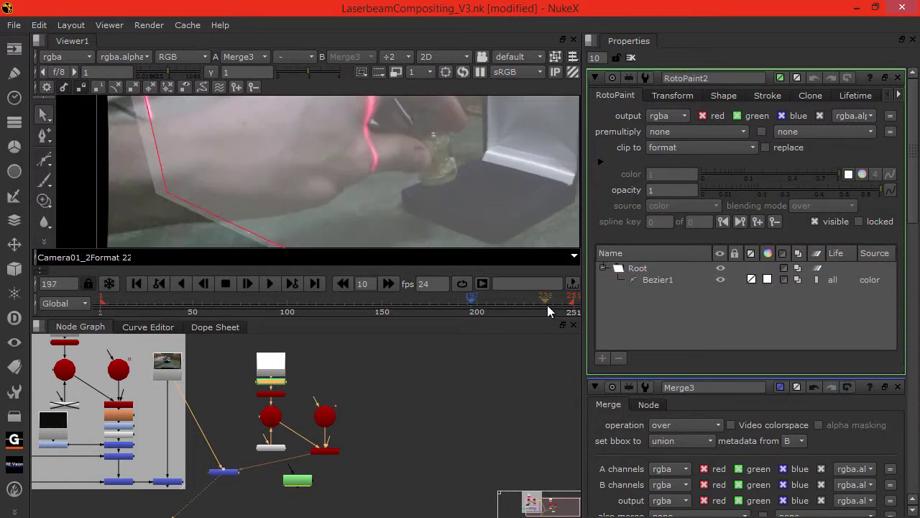
{"action": "left_click", "coordinate": [703, 277]}
{"action": "left_click", "coordinate": [758, 223]}
{"action": "scroll", "coordinate": [748, 230], "scroll_direction": "down", "scroll_amount": 3}
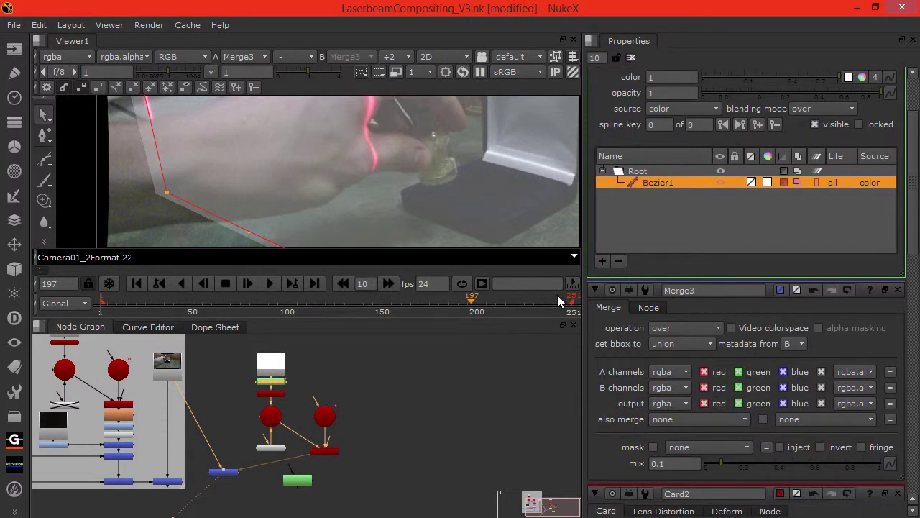
{"action": "left_click", "coordinate": [566, 308]}
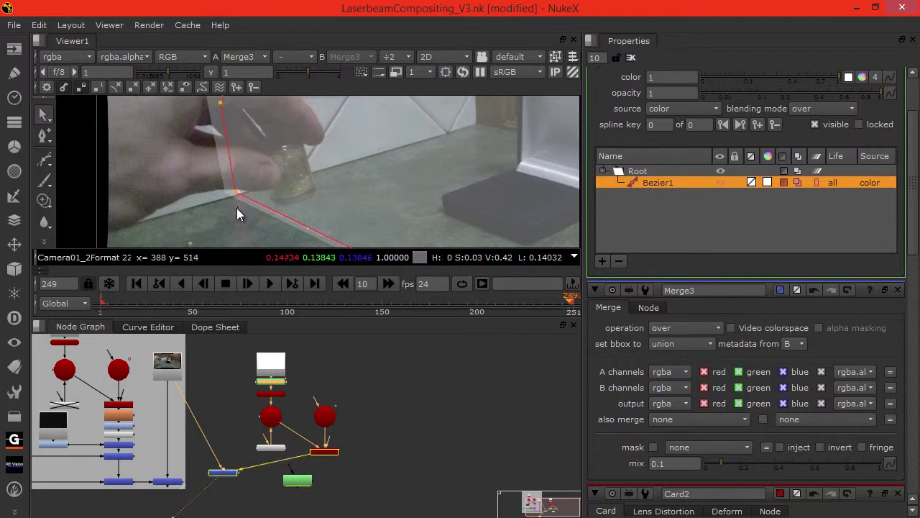
Adjust the Bezier's wall-floor corner point and its point at the footage's lower edge to the laser line at frame 249.
{"action": "scroll", "coordinate": [237, 207], "scroll_direction": "up", "scroll_amount": 4}
{"action": "left_click", "coordinate": [243, 152]}
{"action": "scroll", "coordinate": [191, 145], "scroll_direction": "down", "scroll_amount": 6}
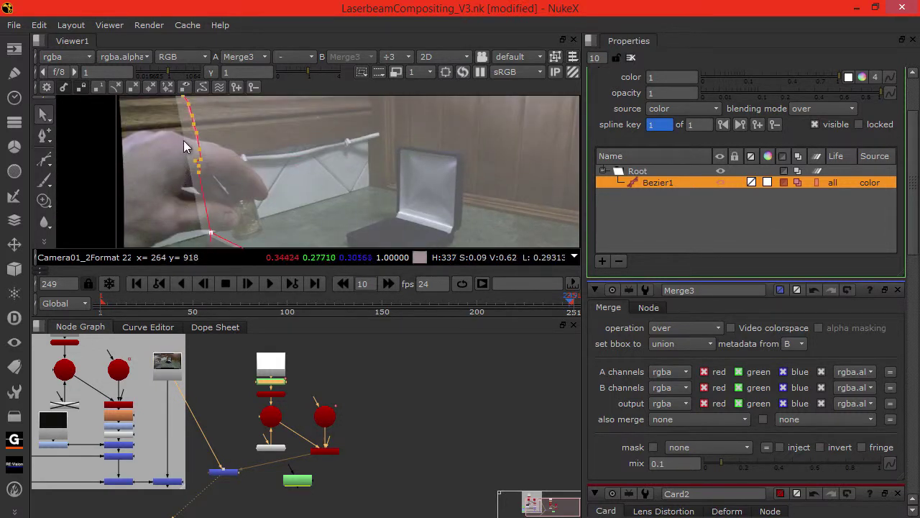
{"action": "middle_click_drag", "start_coordinate": [183, 135], "coordinate": [192, 188]}
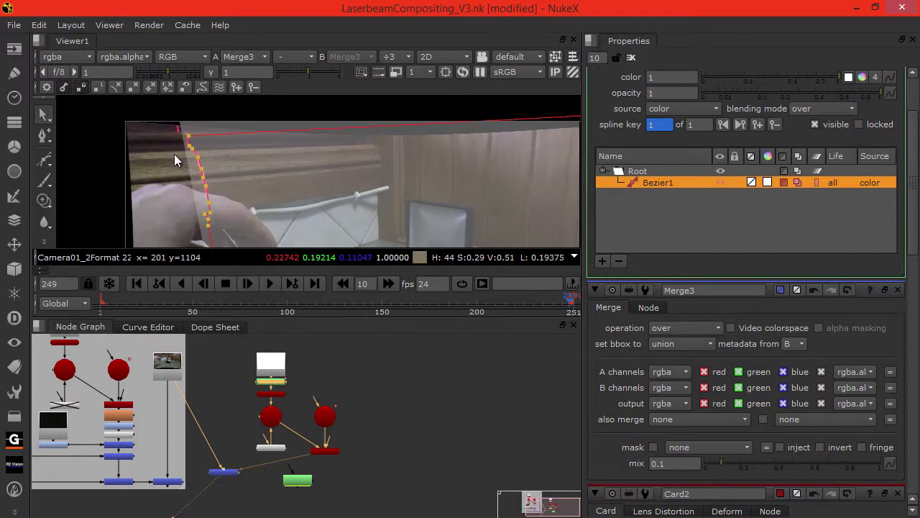
{"action": "middle_click_drag", "start_coordinate": [176, 154], "coordinate": [177, 136]}
{"action": "middle_click_drag", "start_coordinate": [187, 173], "coordinate": [143, 122]}
{"action": "mouse_move", "coordinate": [191, 190]}
{"action": "middle_mouse_down"}
{"action": "mouse_move", "coordinate": [182, 160]}
{"action": "mouse_move", "coordinate": [135, 121]}
{"action": "middle_mouse_up"}
{"action": "scroll", "coordinate": [251, 196], "scroll_direction": "up", "scroll_amount": 4}
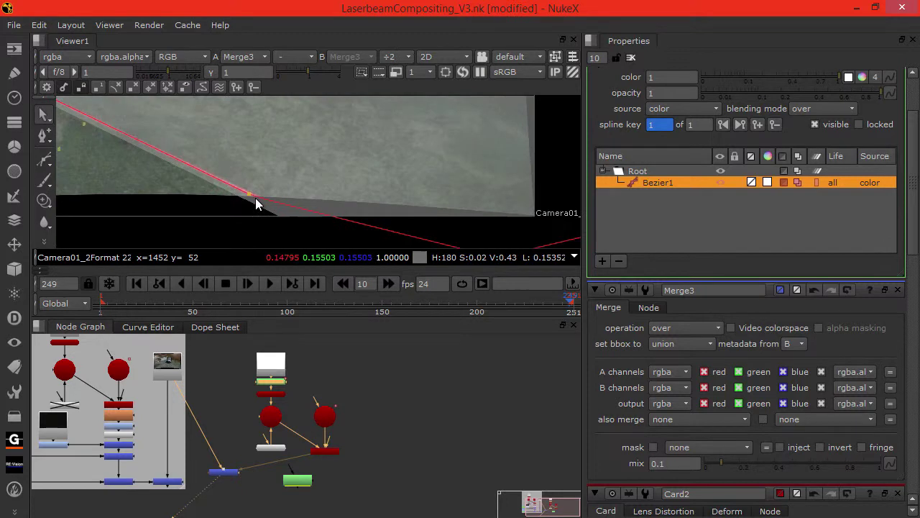
{"action": "left_click_drag", "start_coordinate": [250, 192], "coordinate": [245, 191]}
Move the Bezier's starting point onto the laser near the footage's upper edge at frame 249.
{"action": "scroll", "coordinate": [244, 191], "scroll_direction": "down", "scroll_amount": 5}
{"action": "middle_click_drag", "start_coordinate": [159, 128], "coordinate": [219, 181]}
{"action": "middle_click_drag", "start_coordinate": [128, 100], "coordinate": [224, 194]}
{"action": "scroll", "coordinate": [193, 148], "scroll_direction": "up", "scroll_amount": 6}
{"action": "middle_click_drag", "start_coordinate": [291, 186], "coordinate": [206, 184]}
{"action": "left_click_drag", "start_coordinate": [240, 196], "coordinate": [233, 203]}
Extend the Bezier up the wall laser, adding points along the offset segment at the footage's upper edge.
{"action": "left_click", "coordinate": [44, 135]}
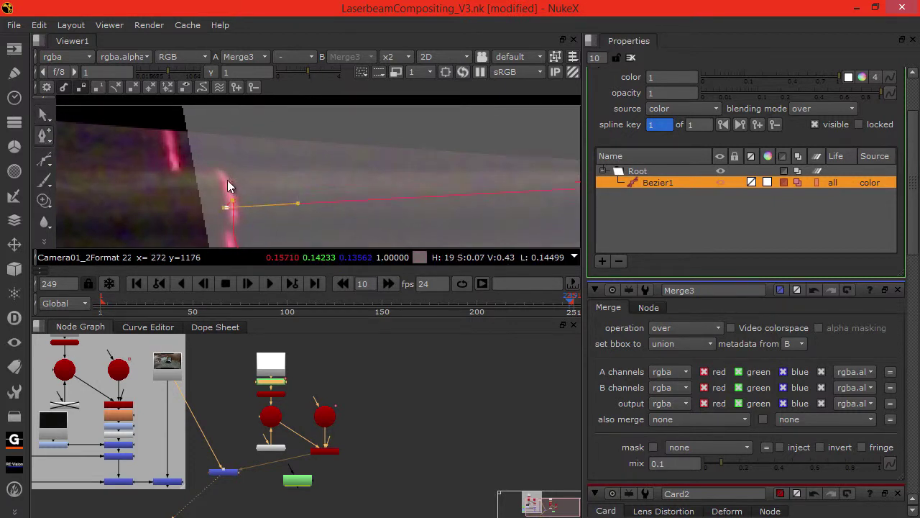
{"action": "left_click_drag", "start_coordinate": [239, 157], "coordinate": [242, 158]}
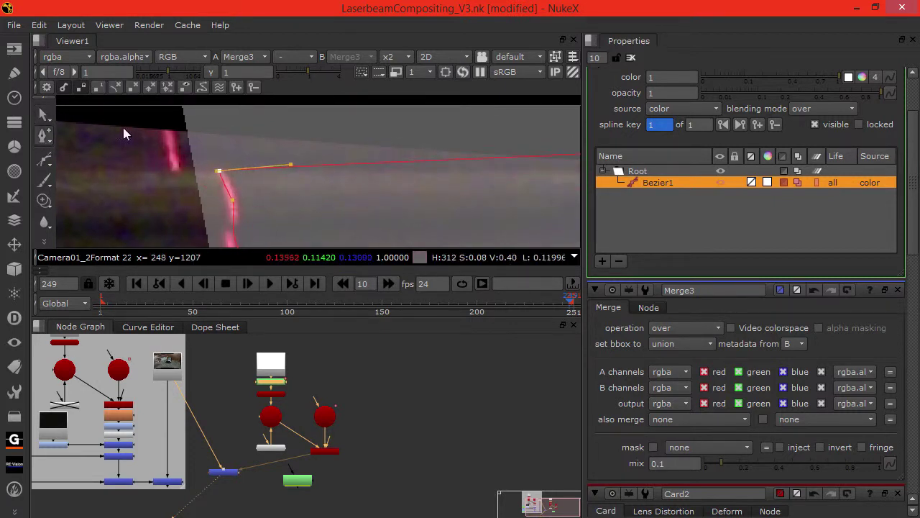
{"action": "left_click_drag", "start_coordinate": [305, 166], "coordinate": [191, 157]}
{"action": "left_click_drag", "start_coordinate": [444, 156], "coordinate": [183, 97]}
Convert the uppermost Bezier points to sharp corners and reposition them on the two offset laser segments.
{"action": "left_click", "coordinate": [41, 116]}
{"action": "left_click_drag", "start_coordinate": [123, 110], "coordinate": [266, 199]}
{"action": "key", "text": "z"}
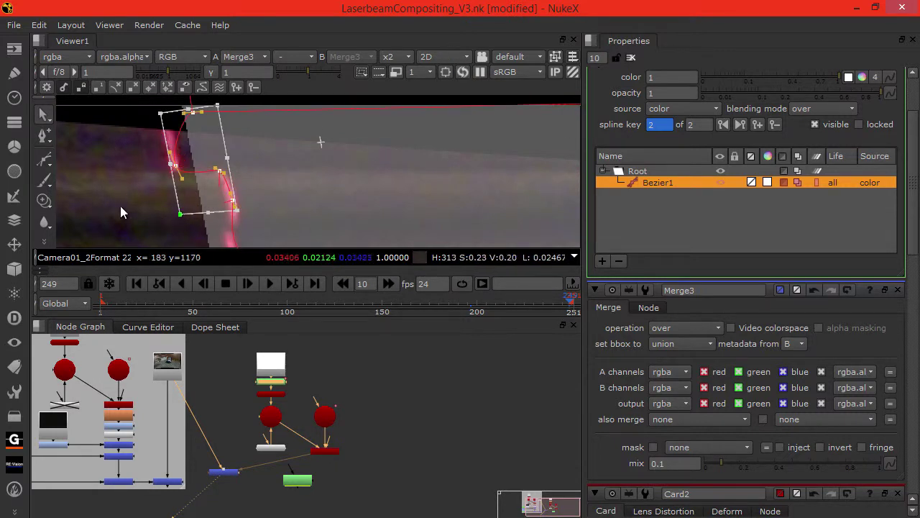
{"action": "left_click", "coordinate": [123, 204]}
{"action": "left_click_drag", "start_coordinate": [190, 112], "coordinate": [178, 112]}
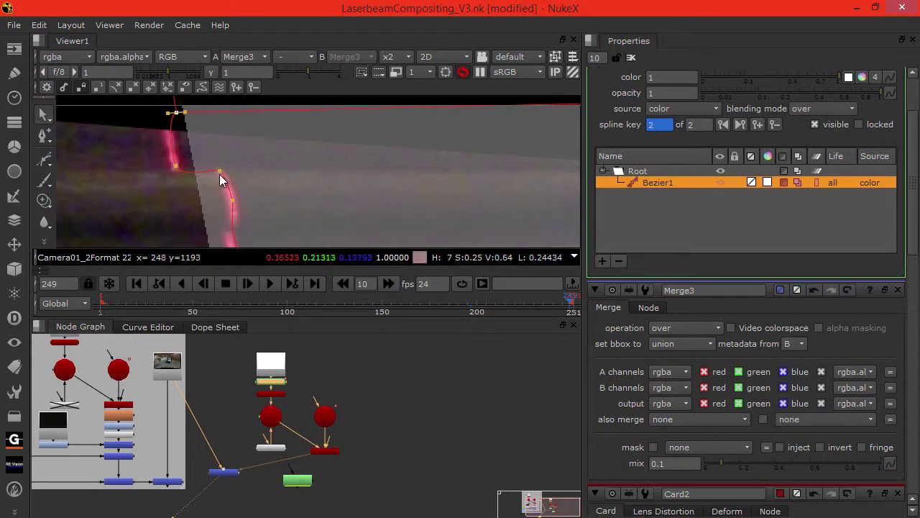
{"action": "left_click_drag", "start_coordinate": [220, 171], "coordinate": [228, 179]}
{"action": "scroll", "coordinate": [184, 161], "scroll_direction": "down", "scroll_amount": 2}
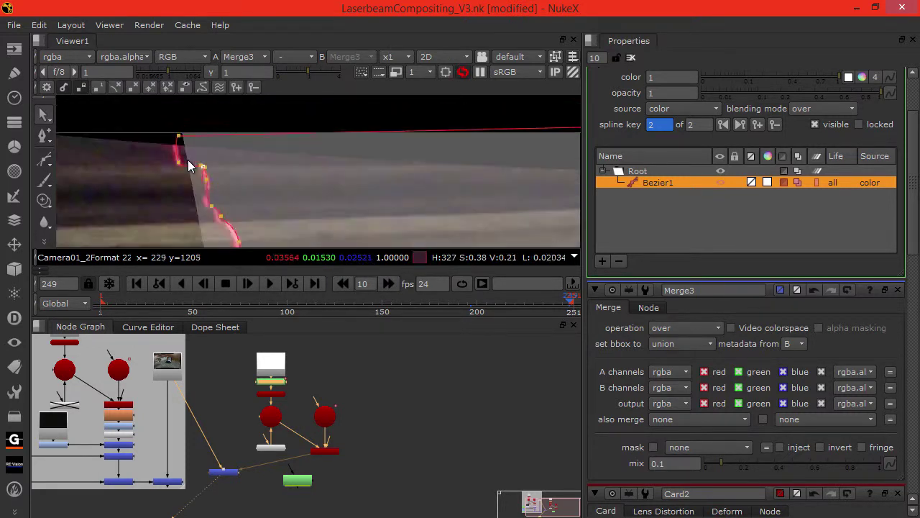
{"action": "middle_click_drag", "start_coordinate": [178, 184], "coordinate": [179, 164]}
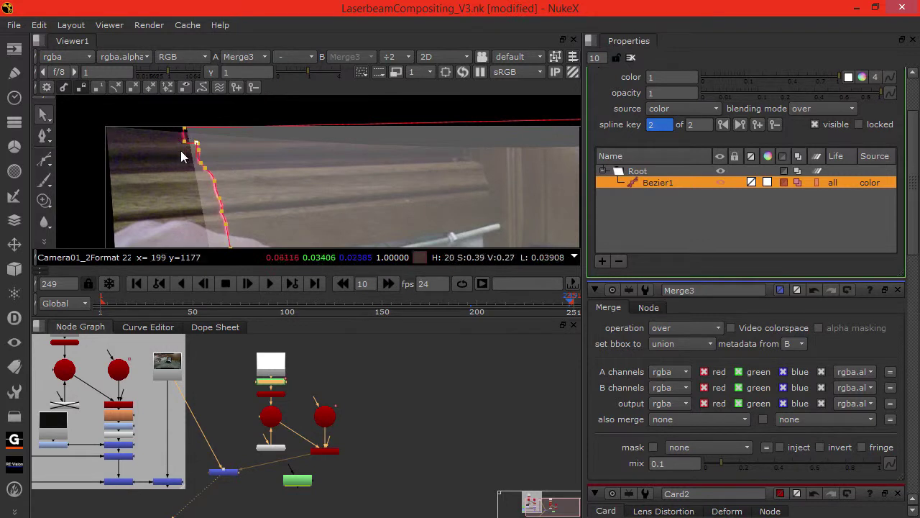
{"action": "scroll", "coordinate": [182, 147], "scroll_direction": "up", "scroll_amount": 2}
{"action": "scroll", "coordinate": [260, 185], "scroll_direction": "down", "scroll_amount": 2}
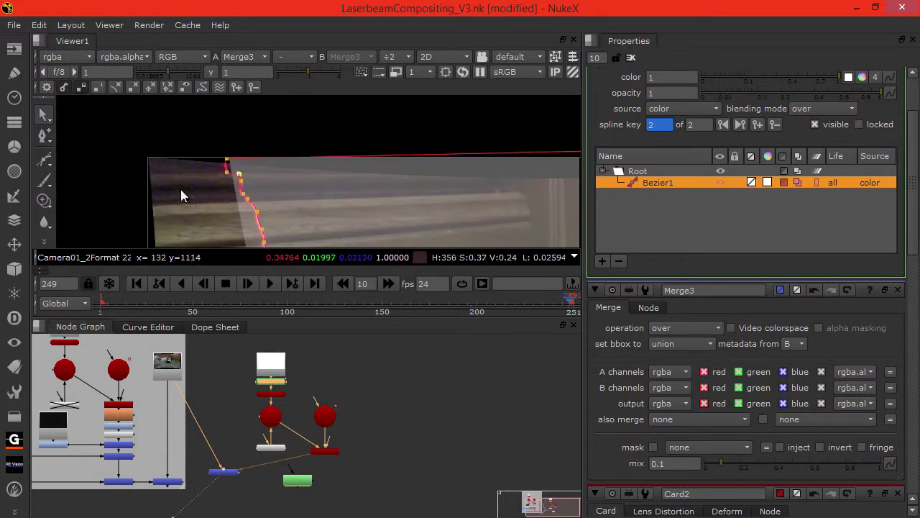
{"action": "middle_click_drag", "start_coordinate": [181, 189], "coordinate": [145, 159]}
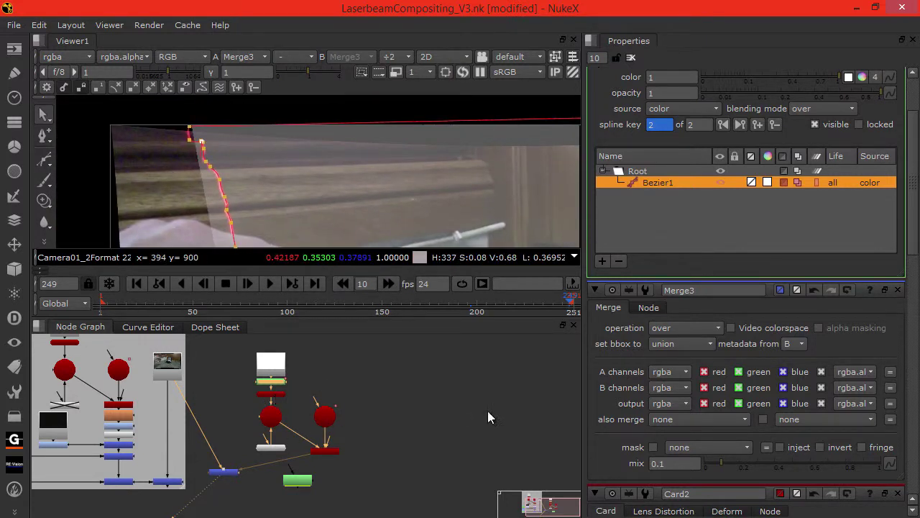
Open Card2's properties and shift the card in the 3D view to about X -0.70, Z -0.50.
{"action": "double_click", "coordinate": [270, 388]}
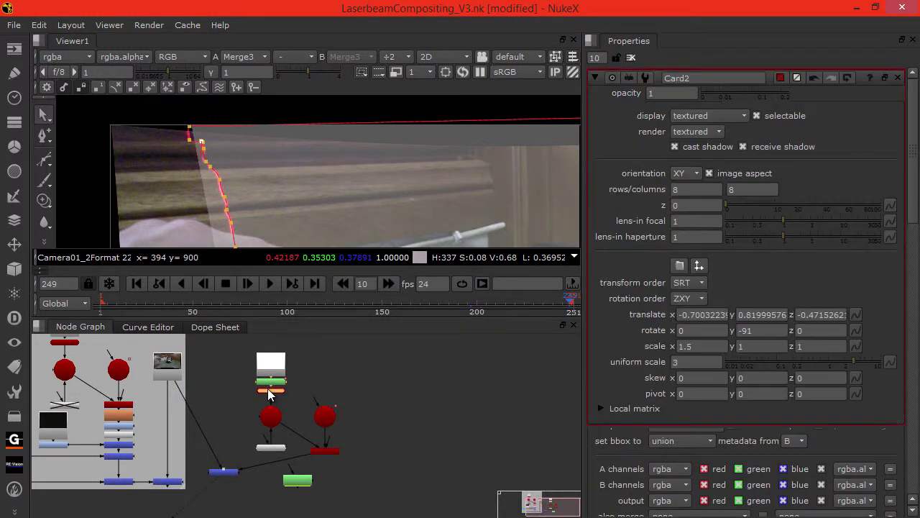
{"action": "left_click", "coordinate": [692, 314]}
{"action": "key", "text": "Down"}
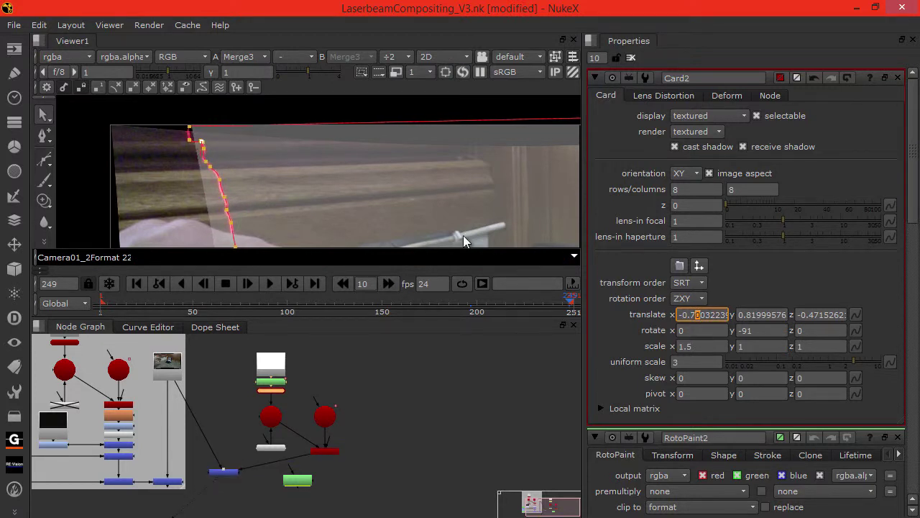
{"action": "key", "text": "Tab"}
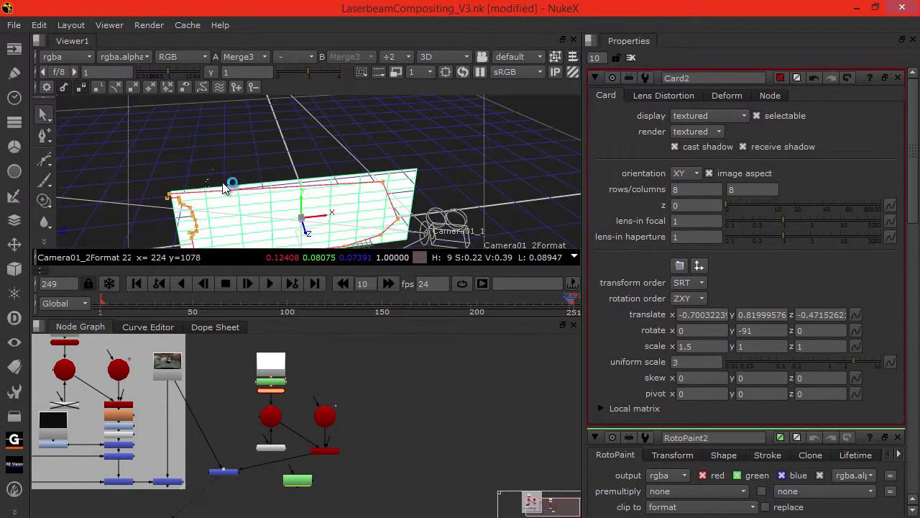
{"action": "left_click_drag", "start_coordinate": [322, 217], "coordinate": [306, 213]}
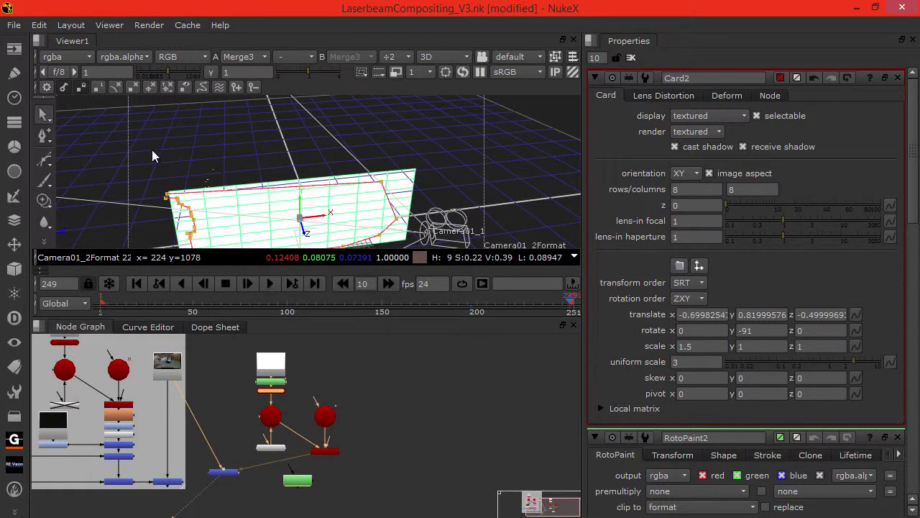
{"action": "key", "text": "Tab"}
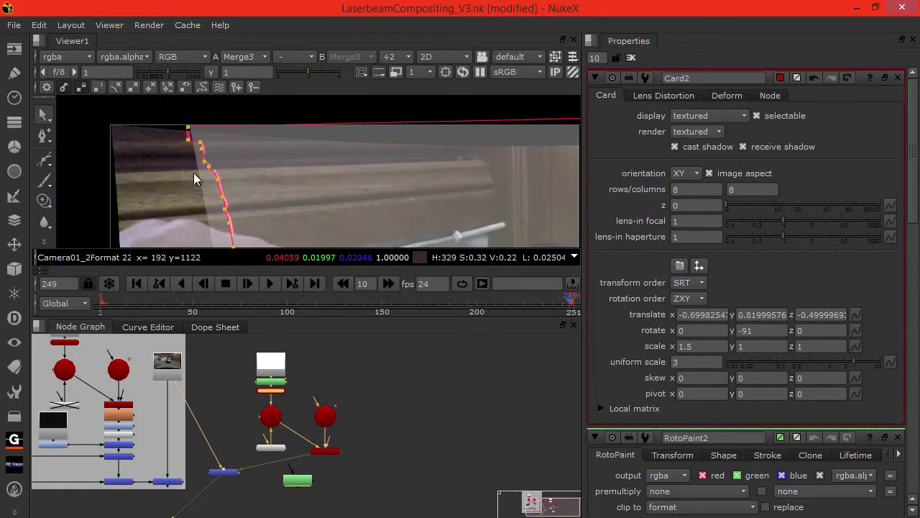
Lower Card2's X translation in small increments to about -0.739 to offset the Bezier from the laser line.
{"action": "left_click", "coordinate": [701, 315]}
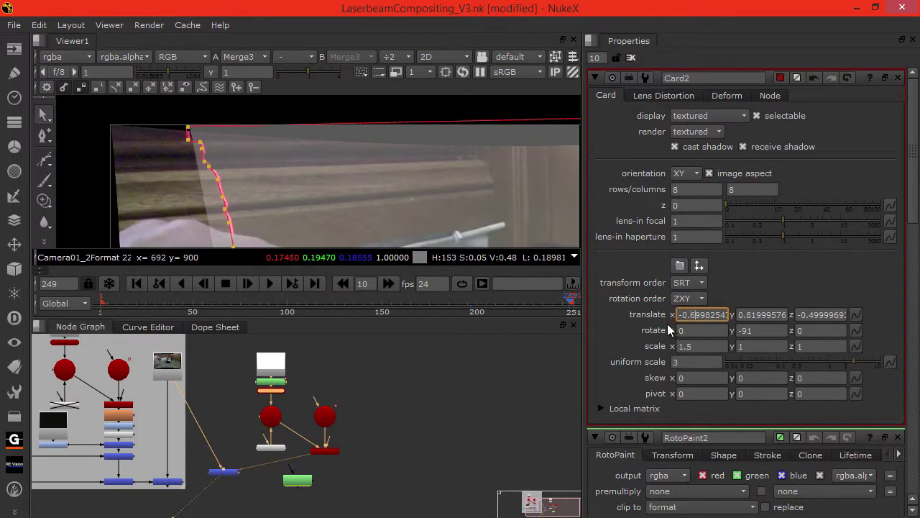
{"action": "key", "text": "Down"}
{"action": "key", "text": "Up"}
{"action": "key", "text": "Right"}
{"action": "key", "text": "Down"}
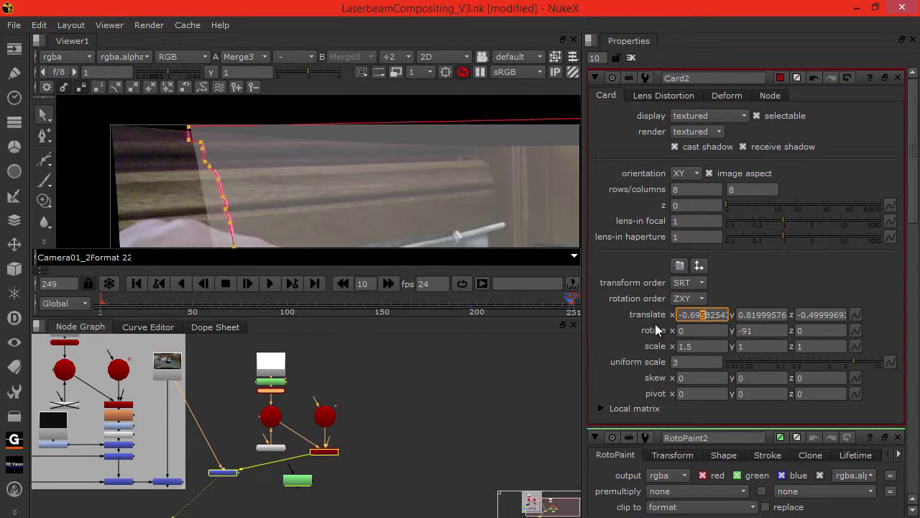
{"action": "key", "text": "Down"}
{"action": "key", "text": "Down"}
{"action": "key", "text": "Down"}
{"action": "key", "text": "Down"}
{"action": "key", "text": "Down"}
{"action": "key", "text": "Down"}
{"action": "key", "text": "Down"}
{"action": "key", "text": "Down"}
{"action": "key", "text": "Down"}
{"action": "key", "text": "Down"}
{"action": "key", "text": "Down"}
{"action": "key", "text": "Down"}
{"action": "key", "text": "Down"}
{"action": "key", "text": "Down"}
{"action": "key", "text": "Down"}
{"action": "key", "text": "Down"}
{"action": "key", "text": "Down"}
{"action": "key", "text": "Down"}
{"action": "key", "text": "Down"}
{"action": "key", "text": "Down"}
{"action": "key", "text": "Down"}
{"action": "key", "text": "Down"}
{"action": "key", "text": "Down"}
{"action": "key", "text": "Down"}
{"action": "key", "text": "Down"}
{"action": "key", "text": "Down"}
{"action": "key", "text": "Down"}
{"action": "key", "text": "Down"}
{"action": "key", "text": "Down"}
{"action": "key", "text": "Down"}
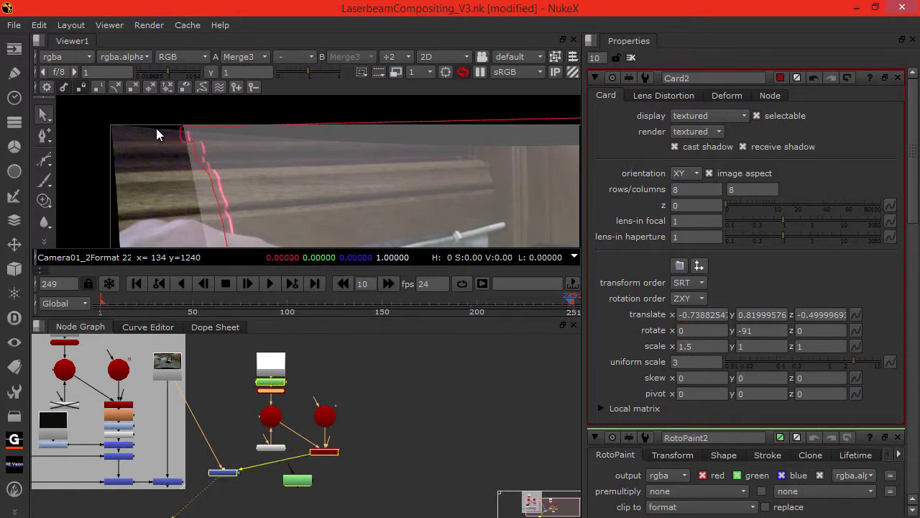
{"action": "scroll", "coordinate": [165, 147], "scroll_direction": "down", "scroll_amount": 2}
{"action": "scroll", "coordinate": [151, 134], "scroll_direction": "down", "scroll_amount": 3}
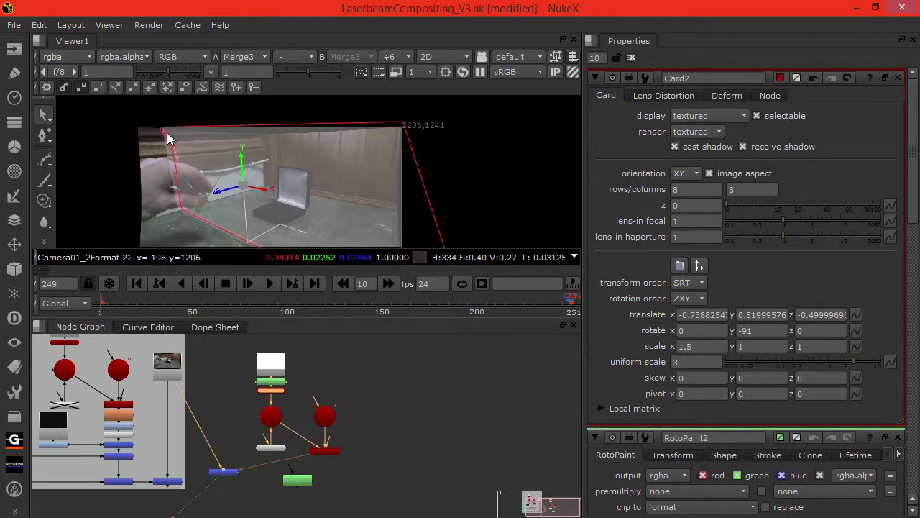
Open RotoPaint2's properties and delete both of Bezier1's spline keys, at frames 197 and 249.
{"action": "double_click", "coordinate": [263, 381]}
{"action": "left_click", "coordinate": [670, 277]}
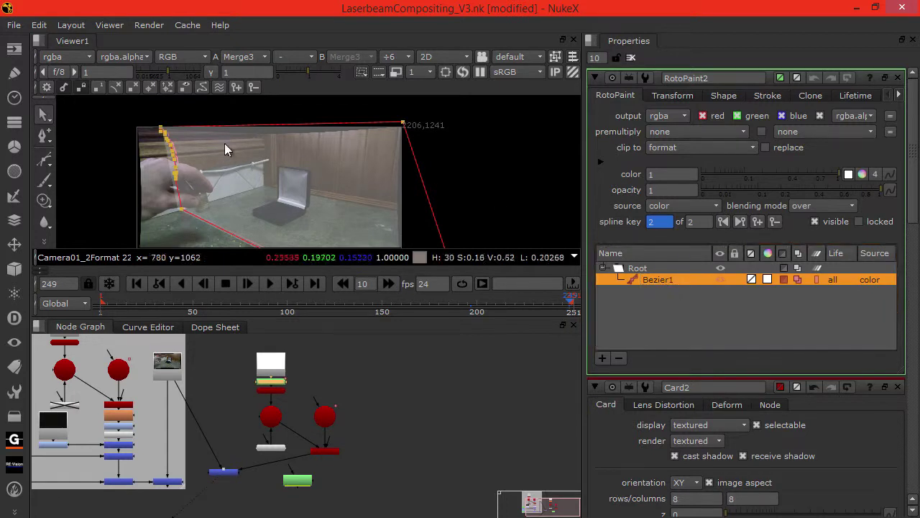
{"action": "middle_click_drag", "start_coordinate": [198, 157], "coordinate": [231, 185]}
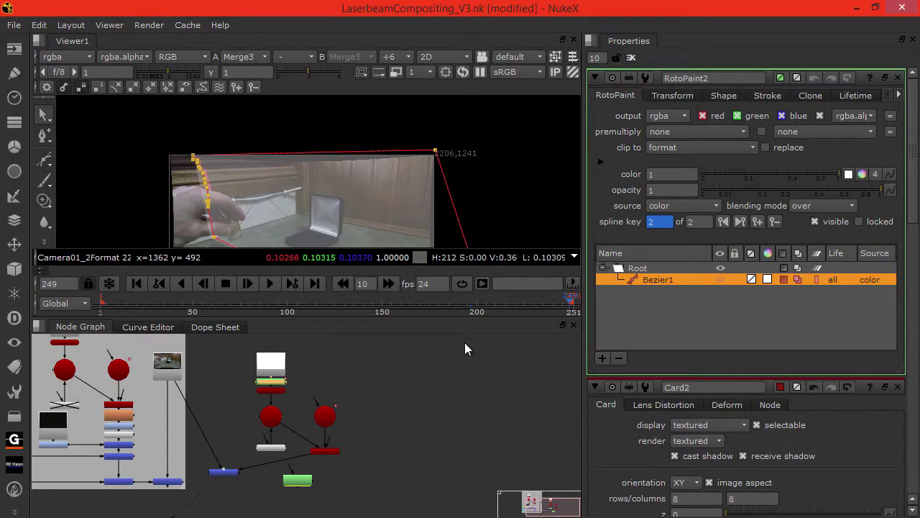
{"action": "left_click", "coordinate": [602, 332]}
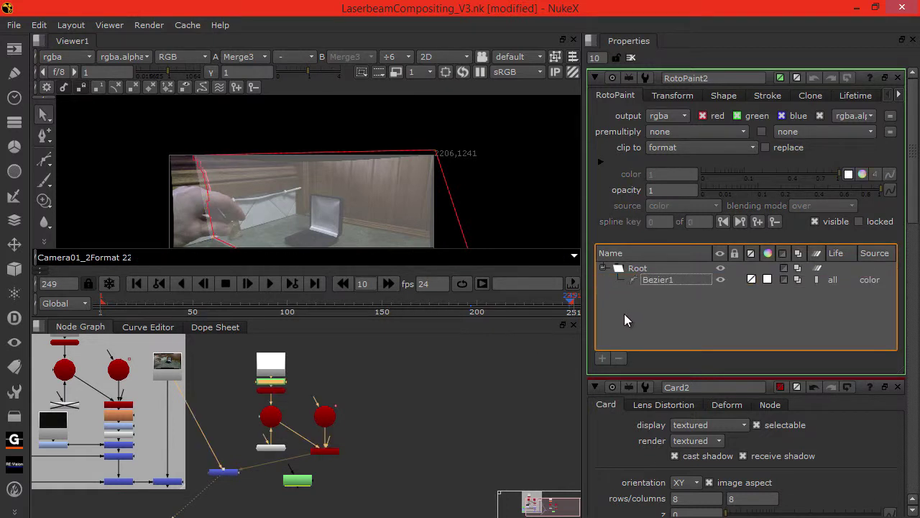
{"action": "key", "text": "ctrl+shift+Left"}
{"action": "left_click_drag", "start_coordinate": [139, 127], "coordinate": [206, 205]}
{"action": "left_click", "coordinate": [207, 213]}
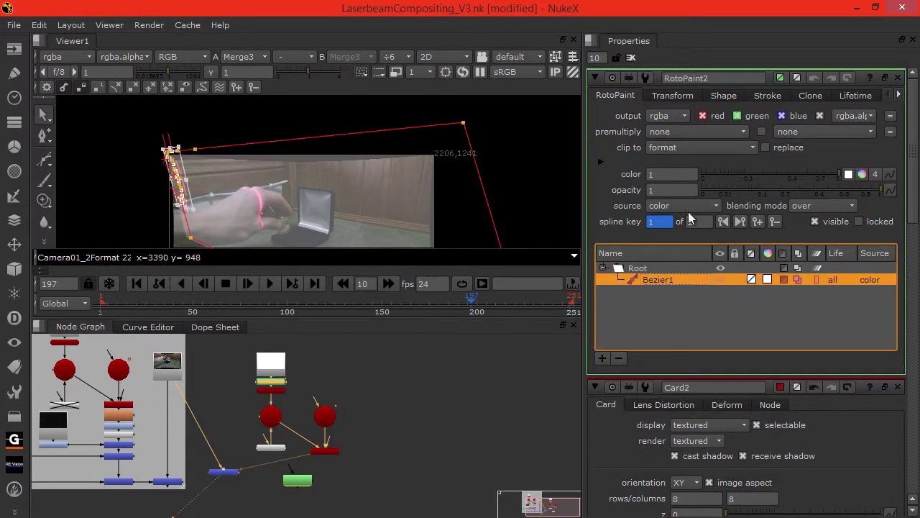
{"action": "left_click", "coordinate": [774, 224]}
{"action": "left_click", "coordinate": [776, 223]}
Align the Bezier's upper points with the wall laser at frame 249, remove the resulting spline key and disable autokey.
{"action": "scroll", "coordinate": [225, 158], "scroll_direction": "up", "scroll_amount": 8}
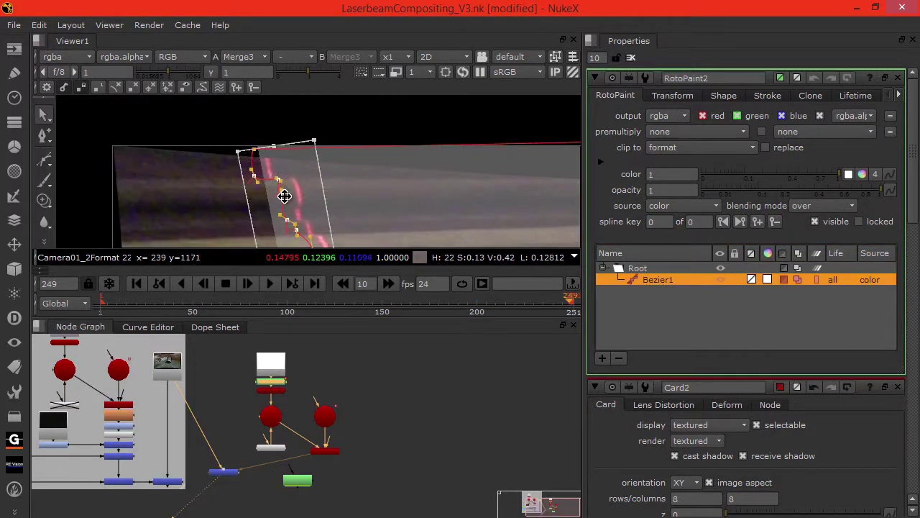
{"action": "left_click_drag", "start_coordinate": [284, 196], "coordinate": [297, 195]}
{"action": "left_click", "coordinate": [192, 179]}
{"action": "left_click_drag", "start_coordinate": [255, 149], "coordinate": [268, 157]}
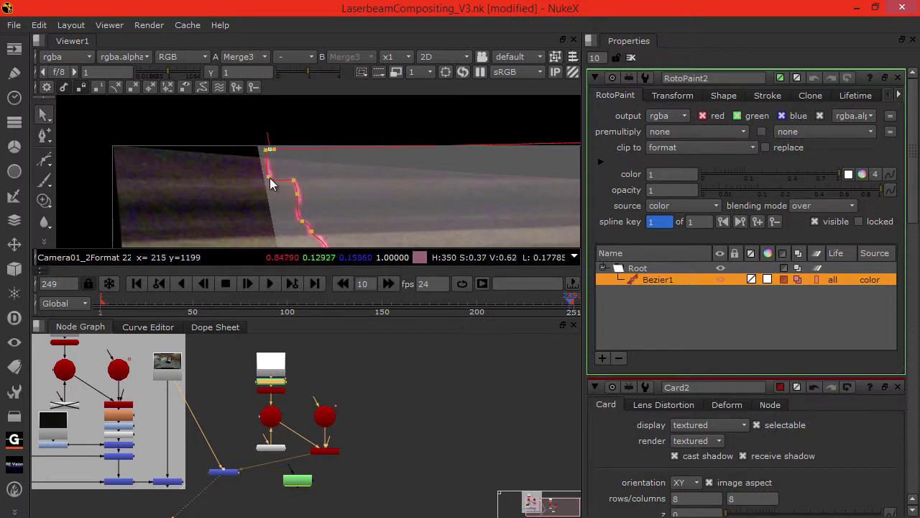
{"action": "scroll", "coordinate": [291, 208], "scroll_direction": "up", "scroll_amount": 5}
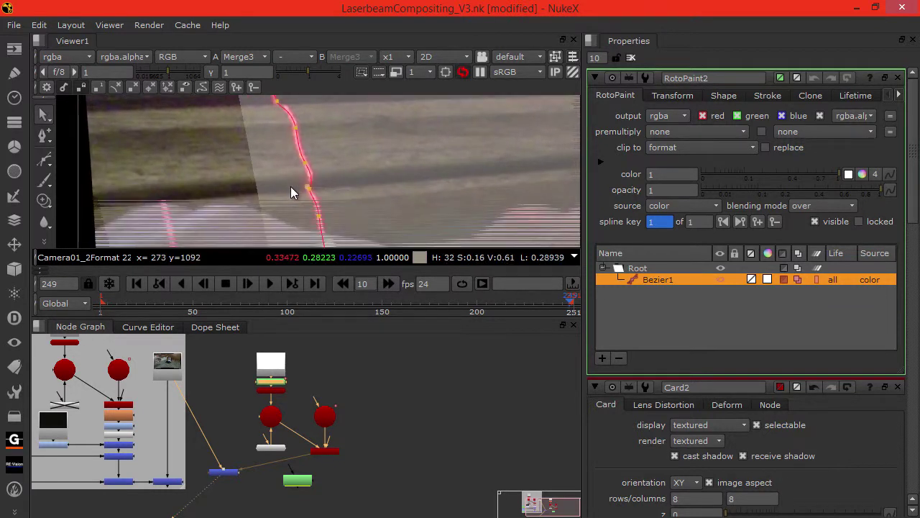
{"action": "scroll", "coordinate": [290, 188], "scroll_direction": "down", "scroll_amount": 5}
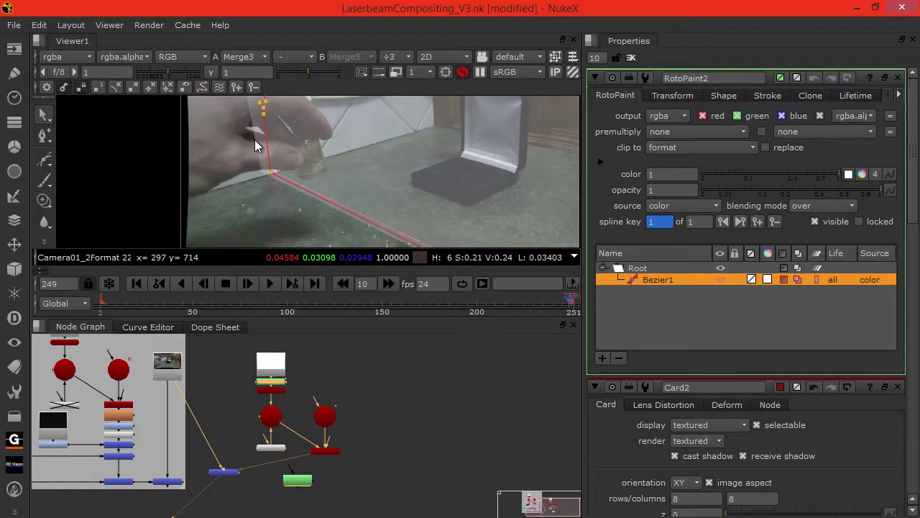
{"action": "middle_click_drag", "start_coordinate": [258, 154], "coordinate": [264, 177]}
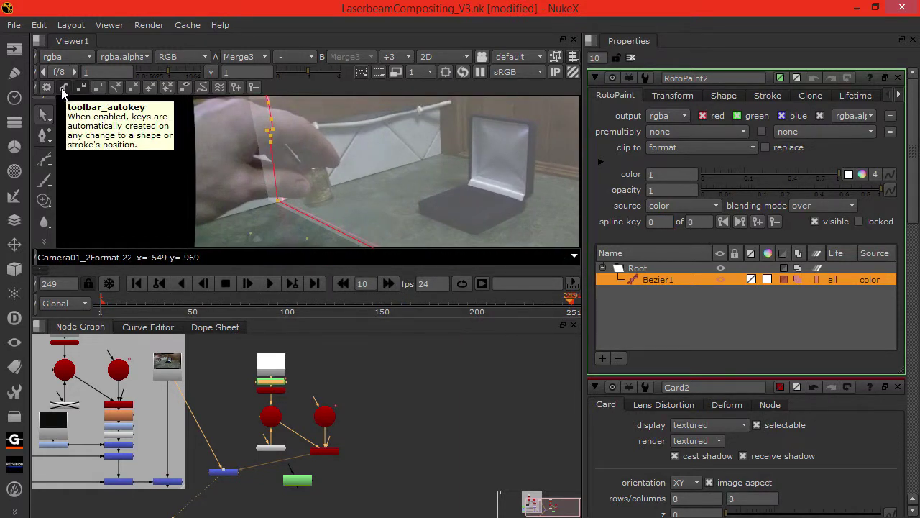
At frame 192, shift the Bezier points around the small offset above the white edging onto the laser line.
{"action": "left_click", "coordinate": [487, 306]}
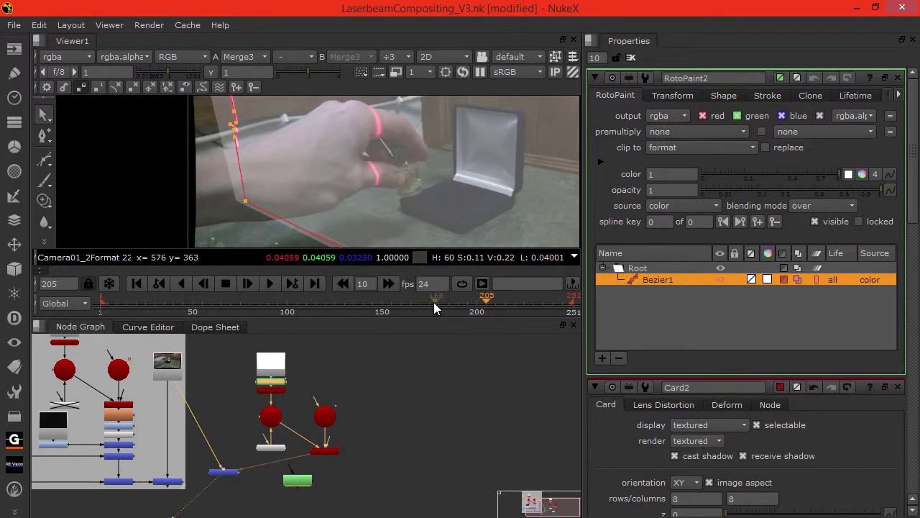
{"action": "middle_click_drag", "start_coordinate": [226, 173], "coordinate": [288, 194]}
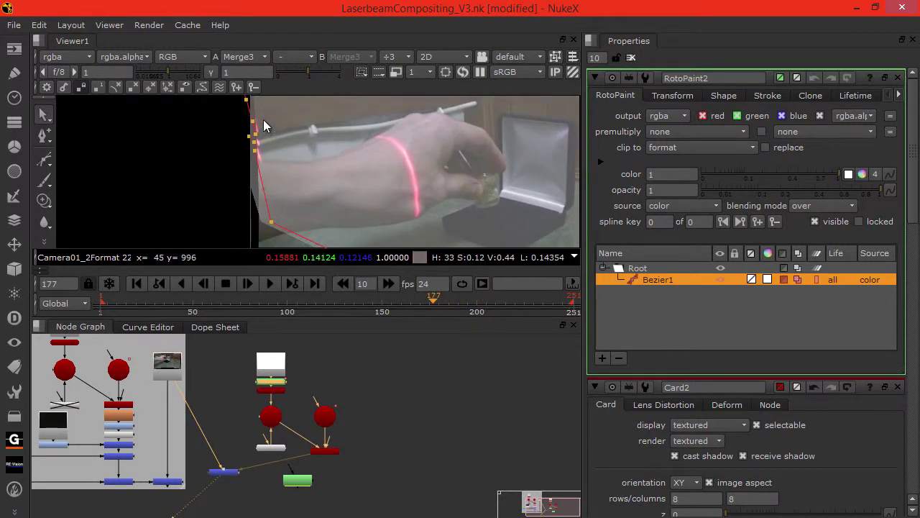
{"action": "scroll", "coordinate": [206, 164], "scroll_direction": "up", "scroll_amount": 3}
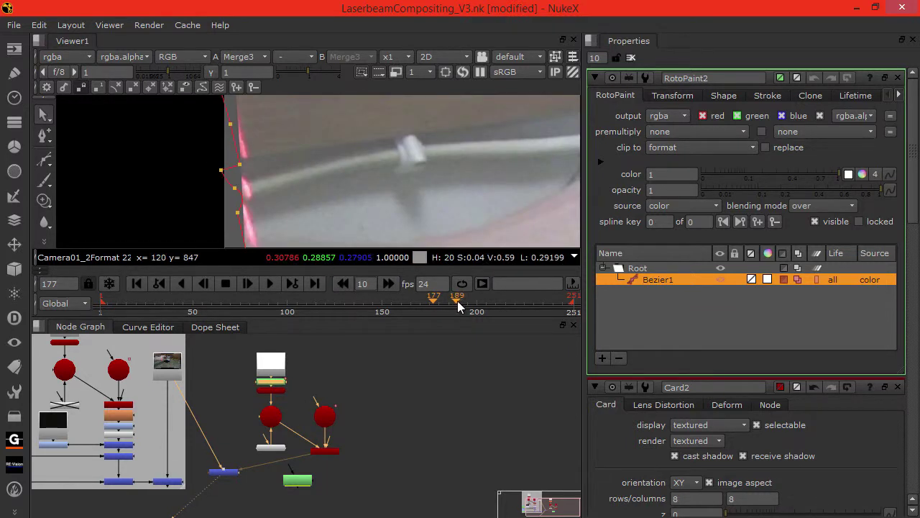
{"action": "left_click_drag", "start_coordinate": [459, 302], "coordinate": [463, 301]}
{"action": "middle_click_drag", "start_coordinate": [280, 201], "coordinate": [220, 174]}
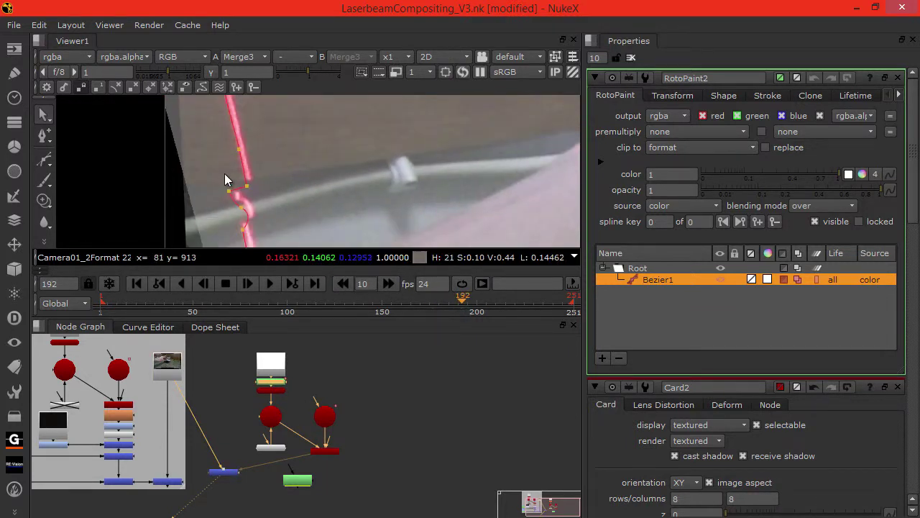
{"action": "left_click_drag", "start_coordinate": [197, 139], "coordinate": [303, 250]}
{"action": "left_click_drag", "start_coordinate": [249, 198], "coordinate": [253, 192]}
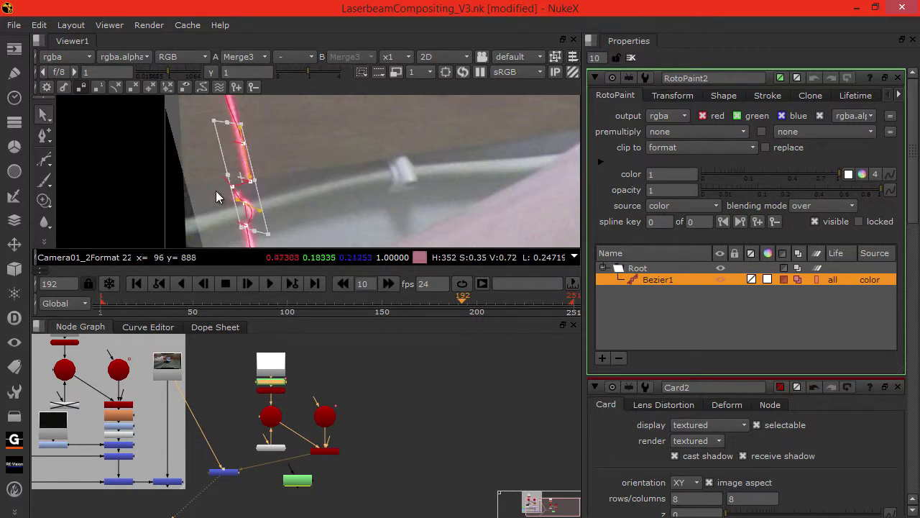
{"action": "left_click", "coordinate": [161, 187]}
{"action": "middle_click_drag", "start_coordinate": [223, 219], "coordinate": [217, 230]}
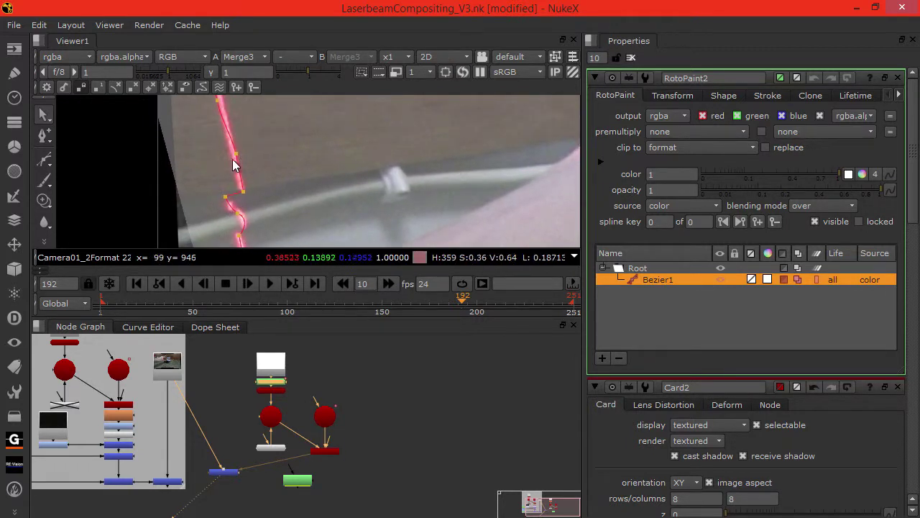
Fine-tune the Bezier points farther up the wall so they follow the laser at frame 192.
{"action": "middle_click_drag", "start_coordinate": [201, 98], "coordinate": [220, 175]}
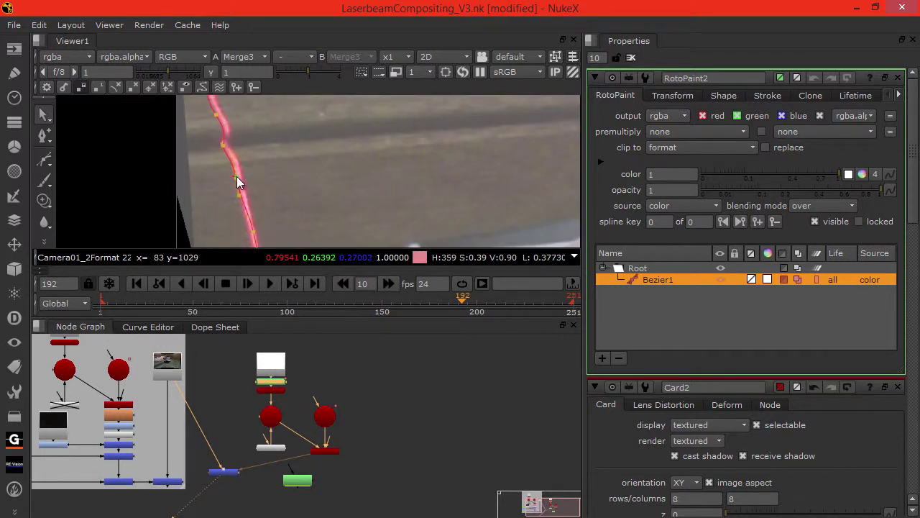
{"action": "left_click_drag", "start_coordinate": [238, 176], "coordinate": [220, 113]}
{"action": "middle_click_drag", "start_coordinate": [204, 98], "coordinate": [209, 189]}
{"action": "left_click_drag", "start_coordinate": [209, 158], "coordinate": [201, 153]}
{"action": "scroll", "coordinate": [193, 198], "scroll_direction": "down", "scroll_amount": 2}
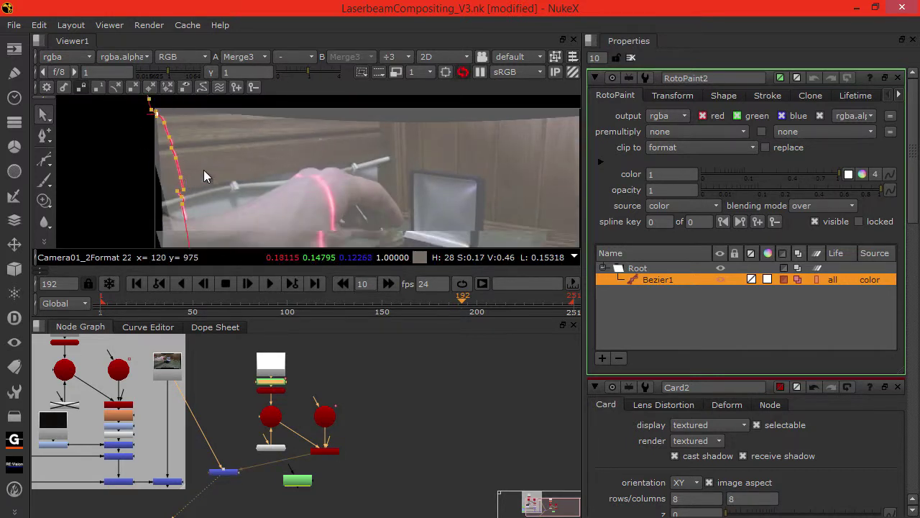
At frame 247, move the Bezier point at the footage's lower edge onto the laser line across the table.
{"action": "middle_click_drag", "start_coordinate": [207, 181], "coordinate": [188, 99]}
{"action": "middle_click_drag", "start_coordinate": [195, 207], "coordinate": [160, 172]}
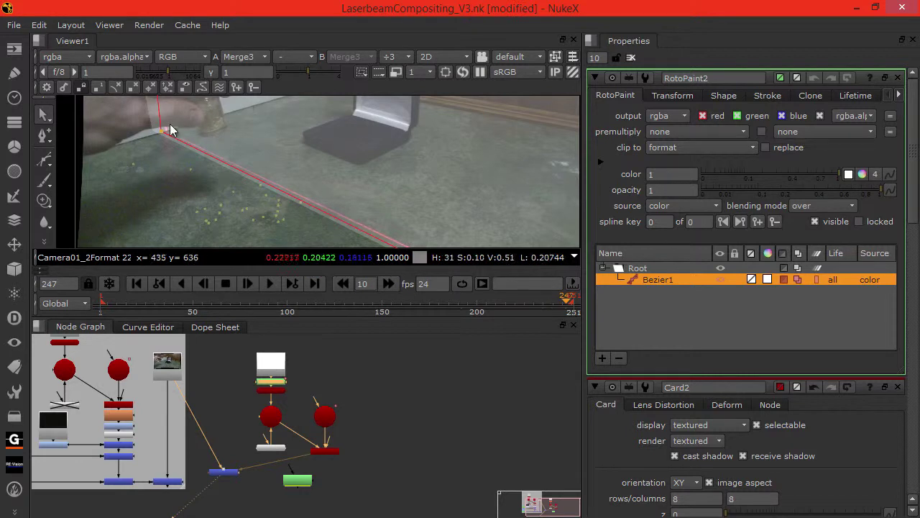
{"action": "scroll", "coordinate": [165, 134], "scroll_direction": "up", "scroll_amount": 3}
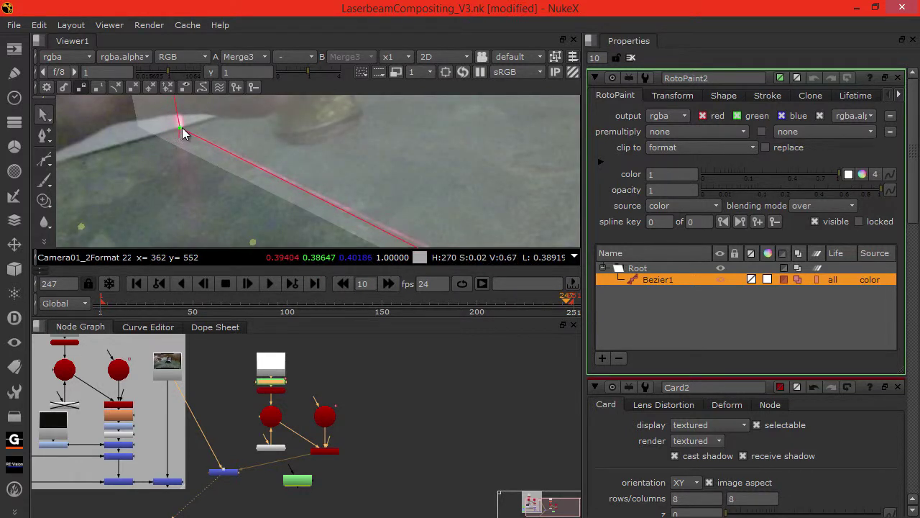
{"action": "scroll", "coordinate": [218, 179], "scroll_direction": "down", "scroll_amount": 3}
{"action": "middle_click_drag", "start_coordinate": [323, 234], "coordinate": [191, 140]}
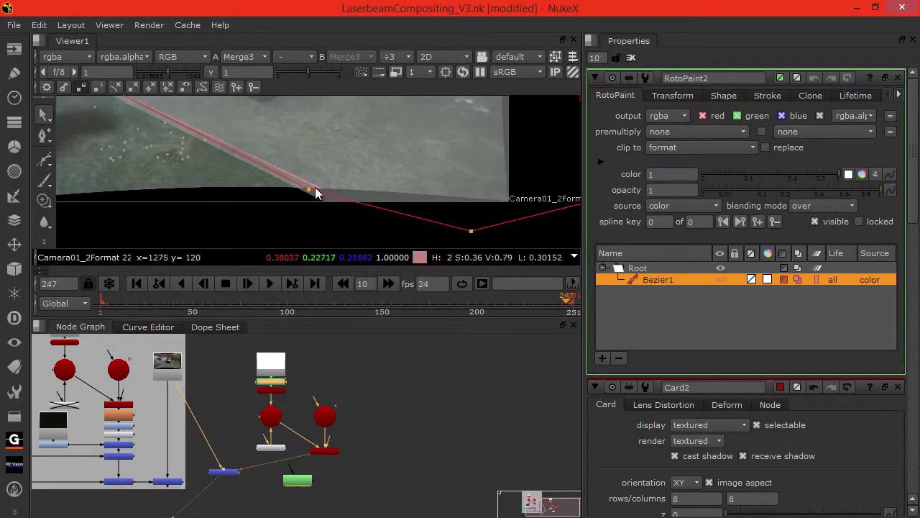
{"action": "left_click_drag", "start_coordinate": [316, 190], "coordinate": [326, 191]}
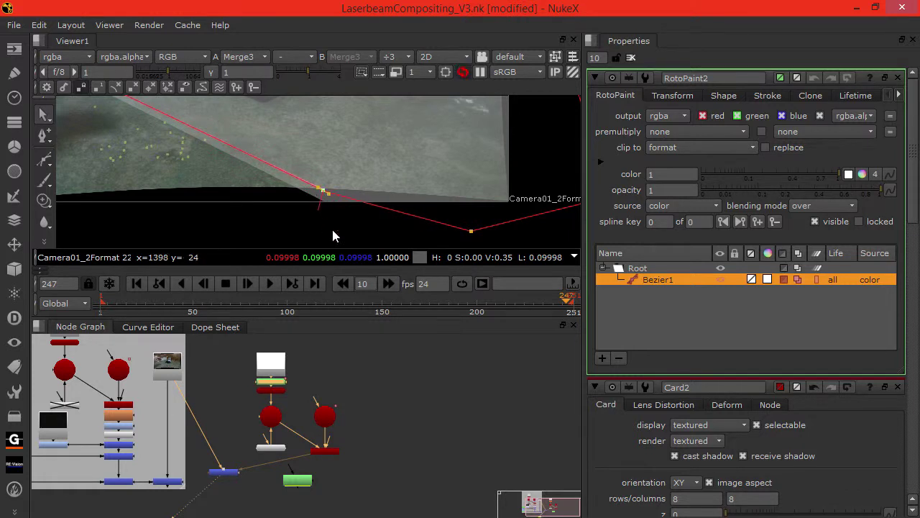
Check the Bezier's fit at frames 214 and 154 and nudge its lower-edge point onto the table laser.
{"action": "left_click", "coordinate": [504, 300]}
{"action": "middle_click_drag", "start_coordinate": [176, 153], "coordinate": [281, 207]}
{"action": "middle_click_drag", "start_coordinate": [173, 170], "coordinate": [258, 241]}
{"action": "middle_click_drag", "start_coordinate": [231, 179], "coordinate": [239, 201]}
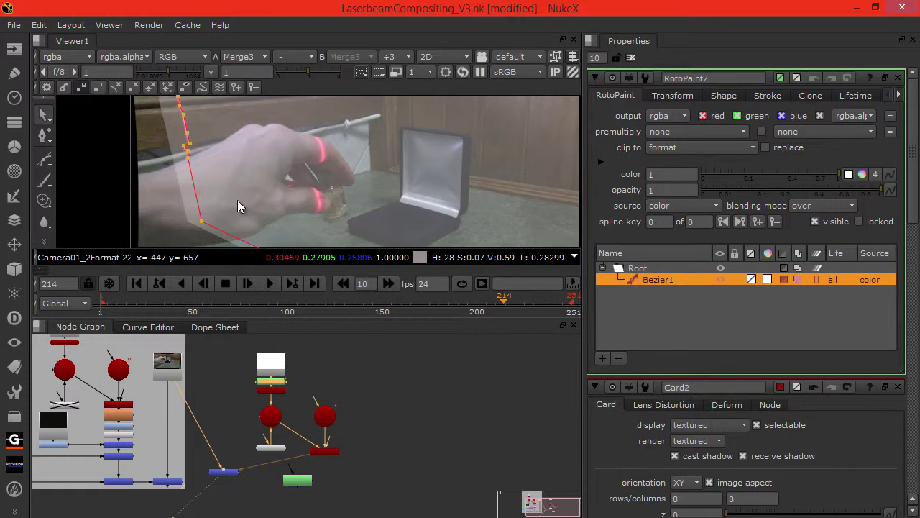
{"action": "scroll", "coordinate": [237, 200], "scroll_direction": "down", "scroll_amount": 1}
{"action": "middle_click_drag", "start_coordinate": [204, 144], "coordinate": [144, 84]}
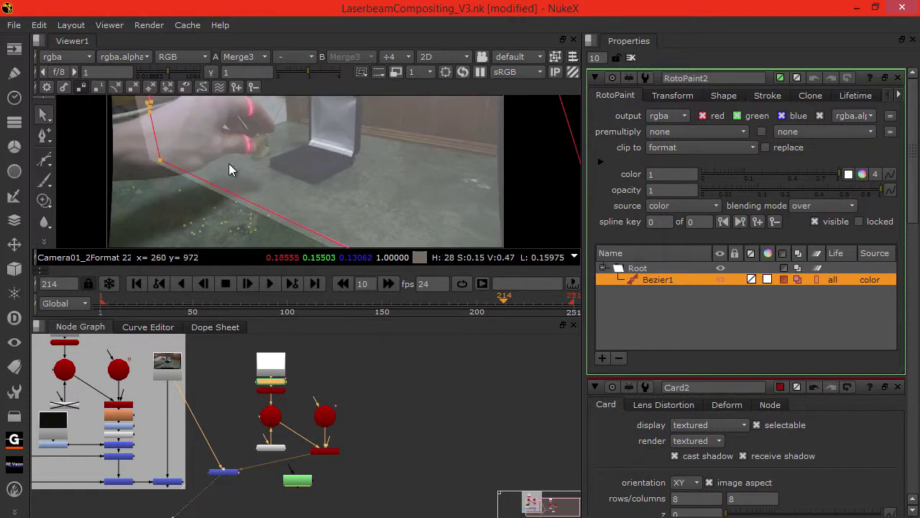
{"action": "left_click", "coordinate": [390, 302]}
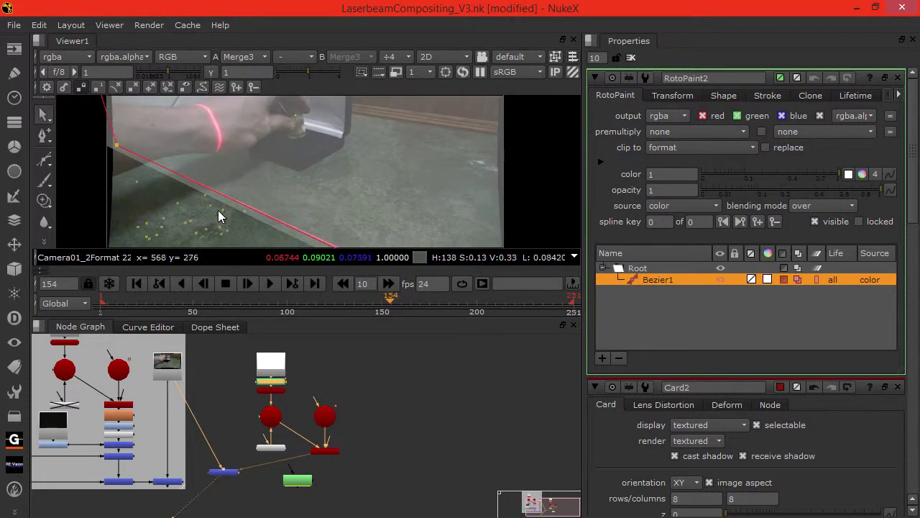
{"action": "middle_click_drag", "start_coordinate": [216, 204], "coordinate": [178, 156]}
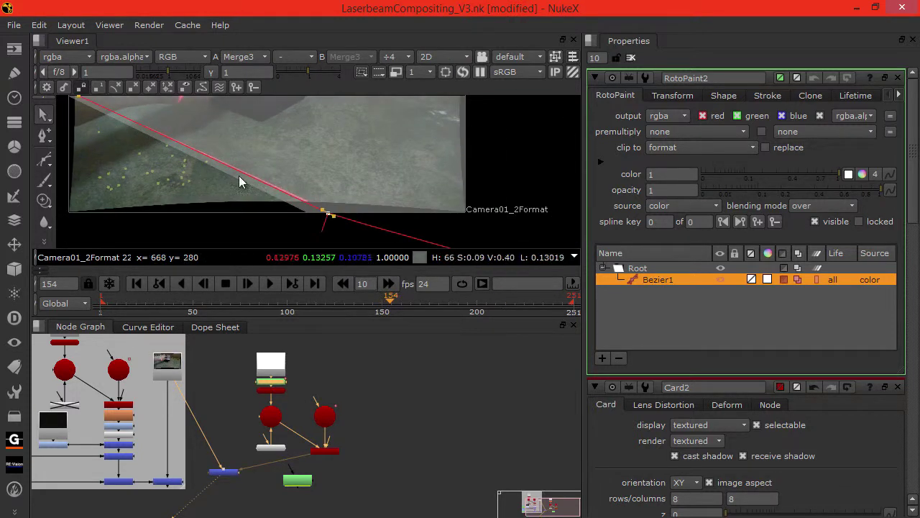
{"action": "left_click", "coordinate": [328, 213]}
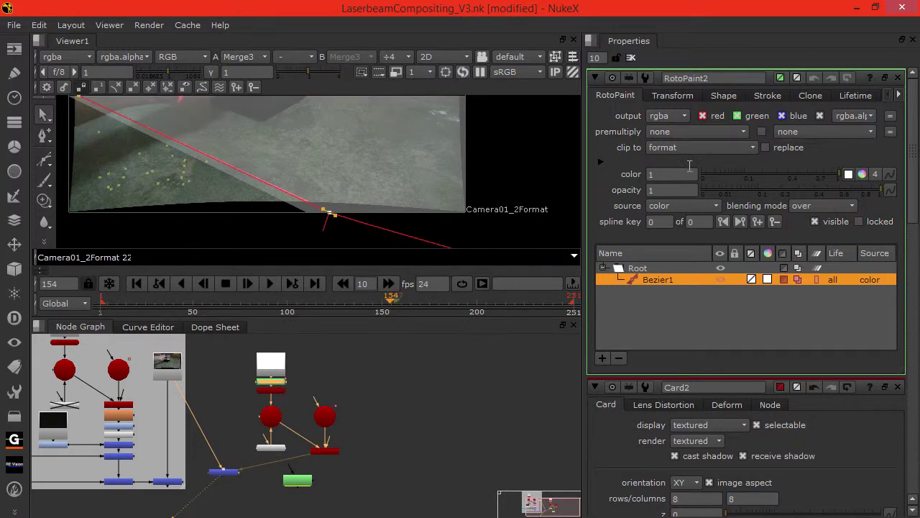
Set RotoPaint2's output to alpha and premultiply rgb by rgba.alpha.
{"action": "left_click", "coordinate": [673, 116]}
{"action": "left_click", "coordinate": [675, 171]}
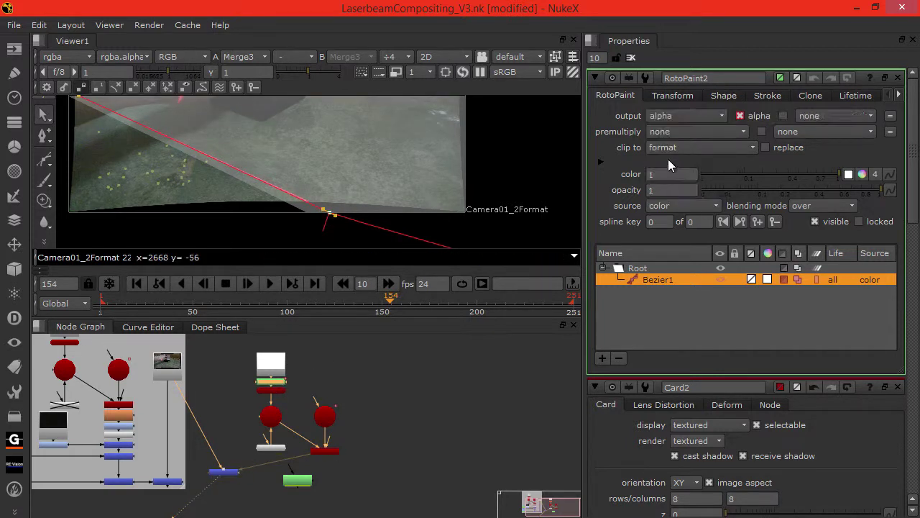
{"action": "left_click", "coordinate": [676, 132]}
{"action": "left_click", "coordinate": [669, 165]}
{"action": "left_click", "coordinate": [848, 131]}
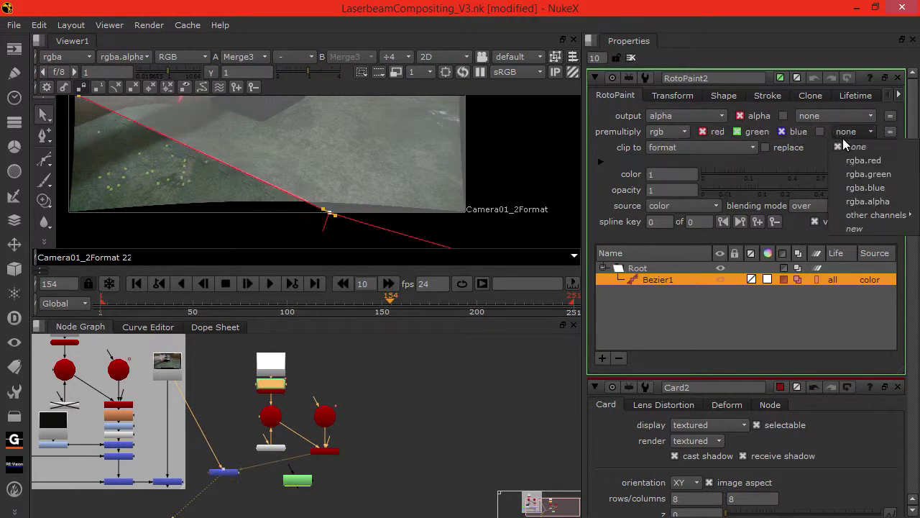
{"action": "left_click", "coordinate": [849, 202]}
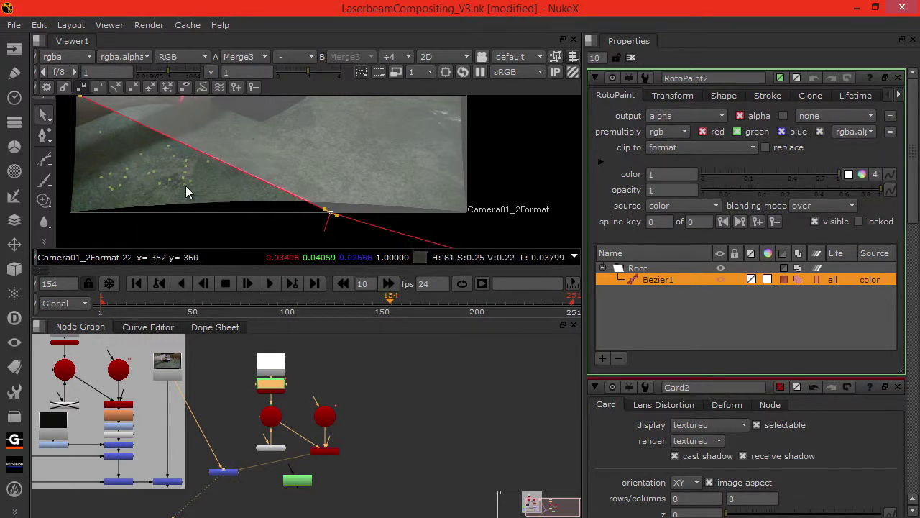
Inspect the laser matte at frame 222 and the node graph around Merge3 and the main_hand_roto node.
{"action": "left_click", "coordinate": [519, 309]}
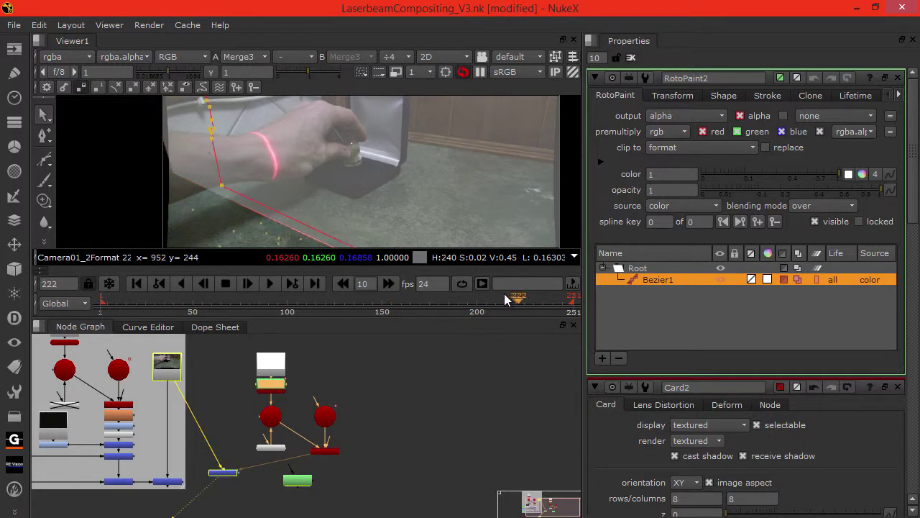
{"action": "scroll", "coordinate": [209, 191], "scroll_direction": "up", "scroll_amount": 2}
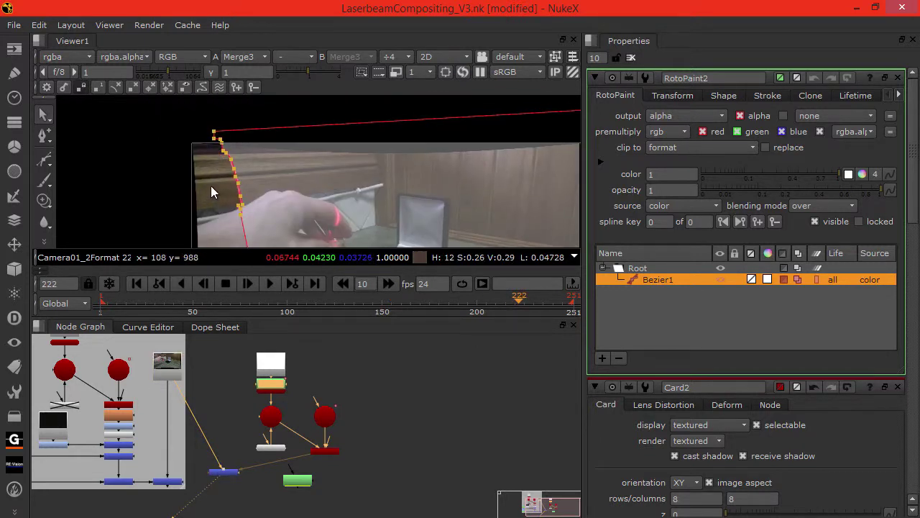
{"action": "middle_click_drag", "start_coordinate": [214, 201], "coordinate": [190, 175]}
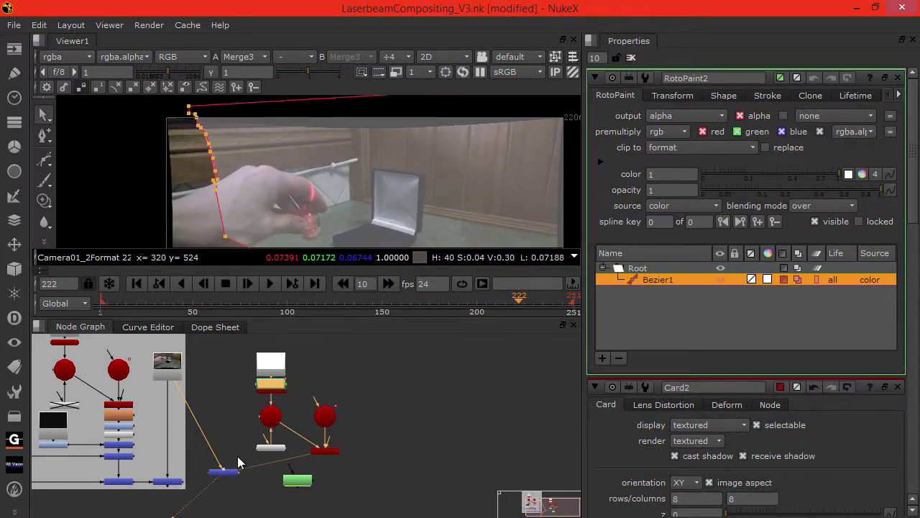
{"action": "middle_click_drag", "start_coordinate": [240, 456], "coordinate": [256, 412]}
{"action": "scroll", "coordinate": [335, 434], "scroll_direction": "down", "scroll_amount": 3}
{"action": "scroll", "coordinate": [345, 433], "scroll_direction": "up", "scroll_amount": 3}
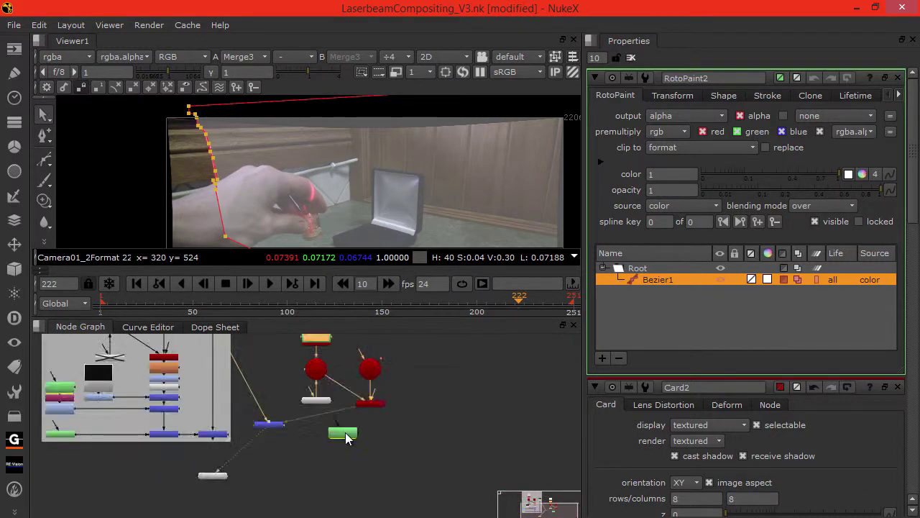
{"action": "scroll", "coordinate": [346, 439], "scroll_direction": "up", "scroll_amount": 3}
{"action": "middle_click_drag", "start_coordinate": [295, 439], "coordinate": [236, 465]}
{"action": "scroll", "coordinate": [249, 182], "scroll_direction": "down", "scroll_amount": 2}
{"action": "scroll", "coordinate": [286, 168], "scroll_direction": "up", "scroll_amount": 1}
{"action": "middle_click_drag", "start_coordinate": [283, 169], "coordinate": [235, 180]}
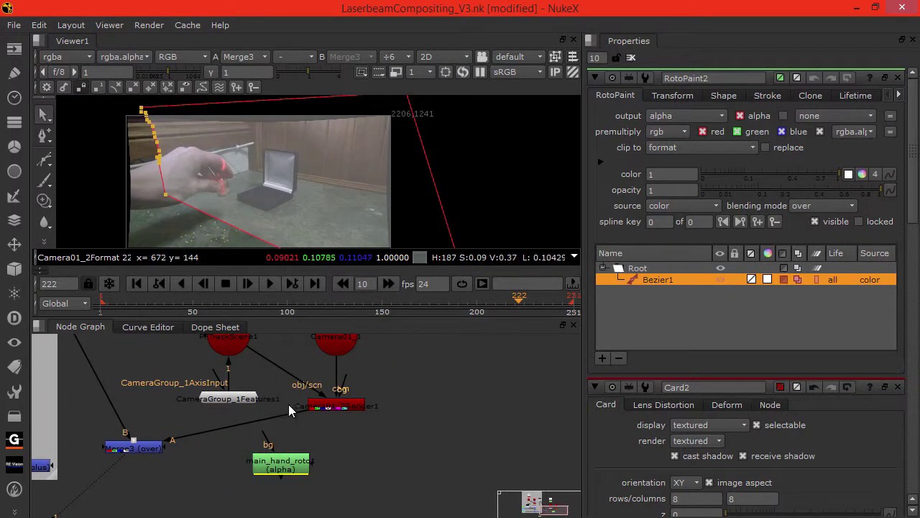
{"action": "middle_click_drag", "start_coordinate": [193, 465], "coordinate": [225, 474]}
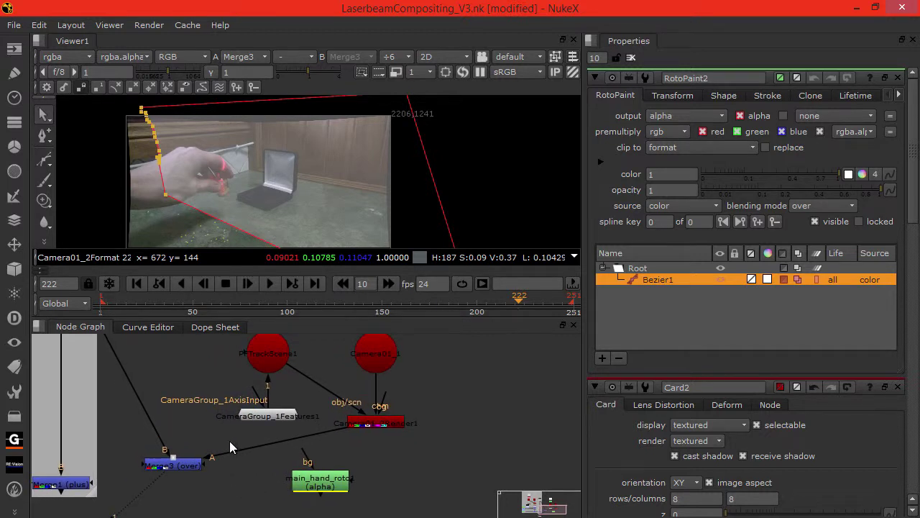
View the rendered output of the Camera01_2 render node at frame 222 to examine the projected roto matte.
{"action": "left_click", "coordinate": [360, 425]}
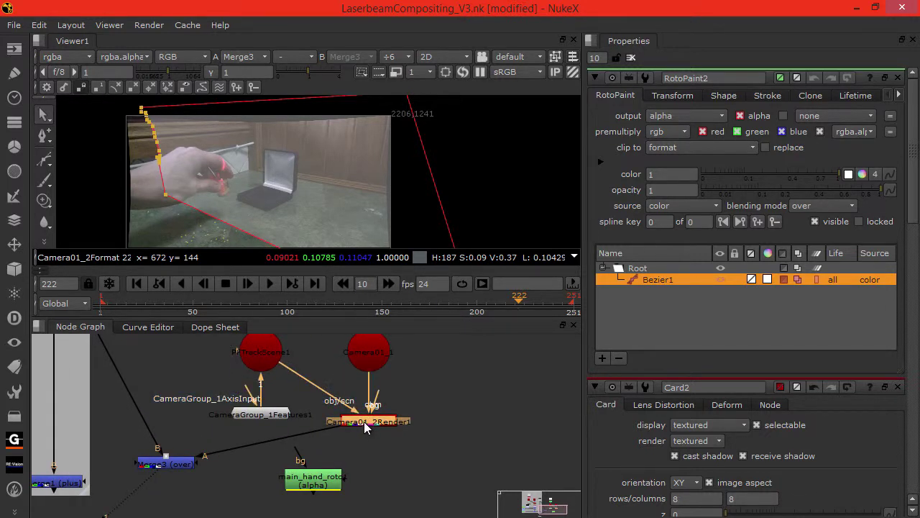
{"action": "key", "text": "1"}
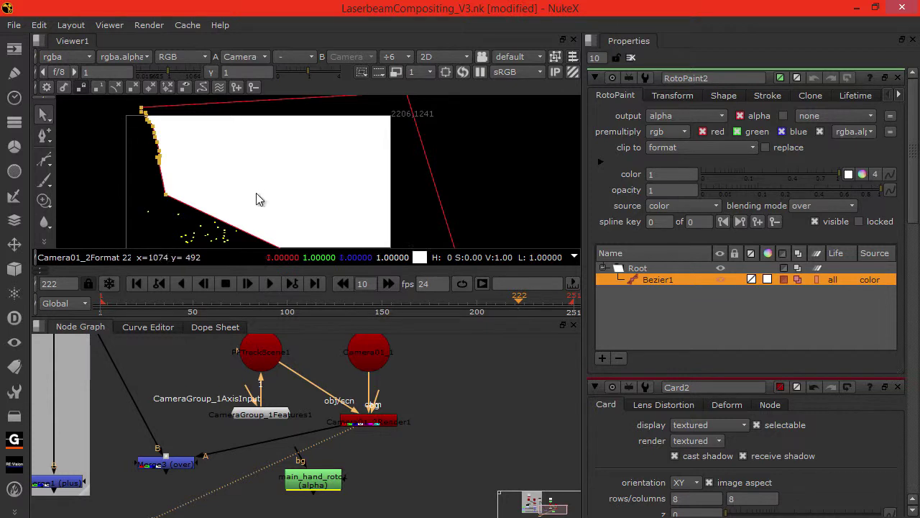
{"action": "middle_click_drag", "start_coordinate": [264, 197], "coordinate": [228, 147]}
View the main_hand_roto node's alpha channel at frame 222 to examine the hand matte.
{"action": "left_click", "coordinate": [332, 476]}
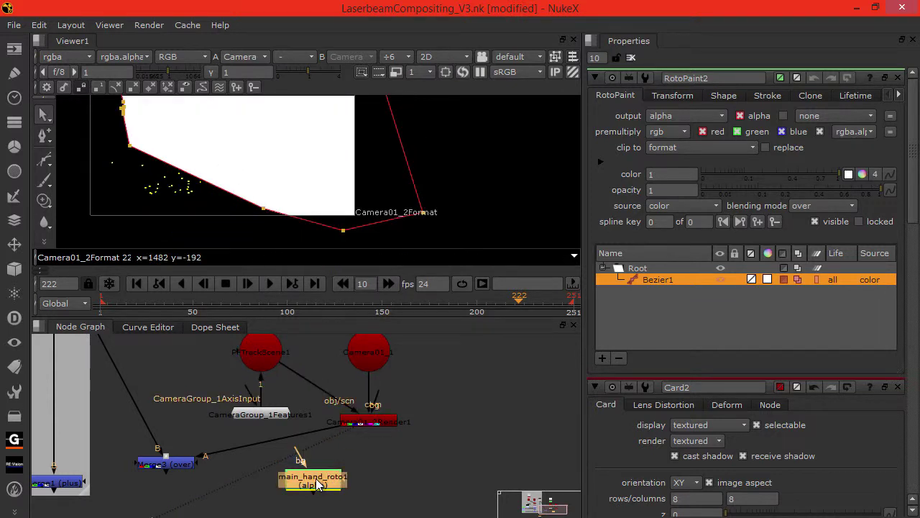
{"action": "key", "text": "1"}
{"action": "left_click_drag", "start_coordinate": [325, 487], "coordinate": [320, 484]}
{"action": "left_click", "coordinate": [170, 166]}
{"action": "key", "text": "a"}
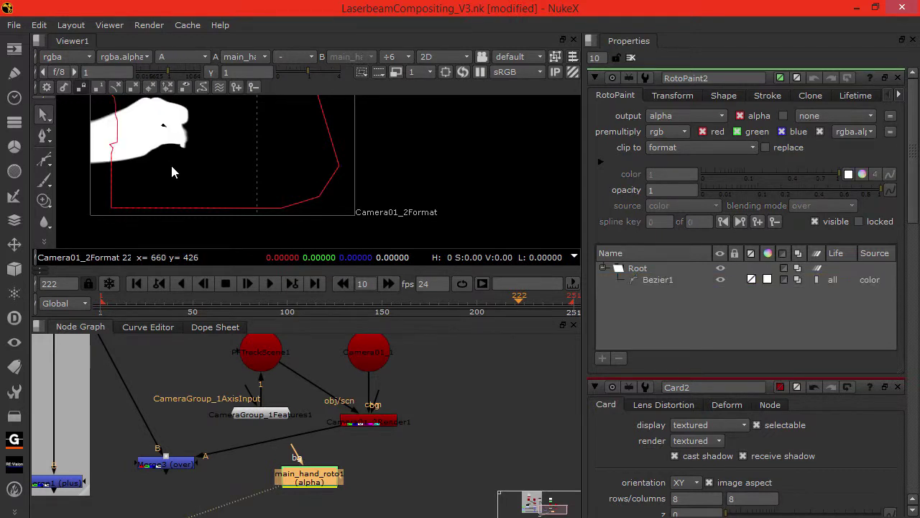
{"action": "middle_click_drag", "start_coordinate": [173, 172], "coordinate": [200, 212]}
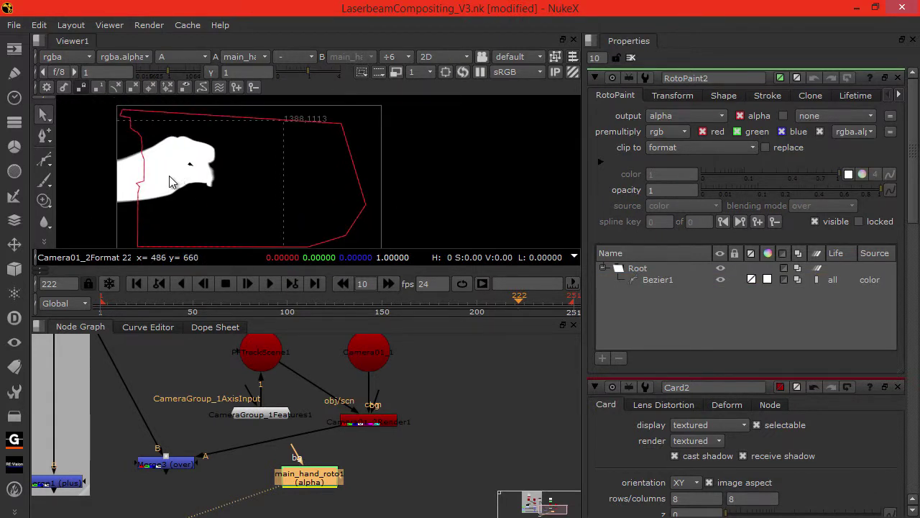
Deselect the hand roto node and switch the viewer to the Invert2 output.
{"action": "middle_click_drag", "start_coordinate": [371, 460], "coordinate": [333, 419]}
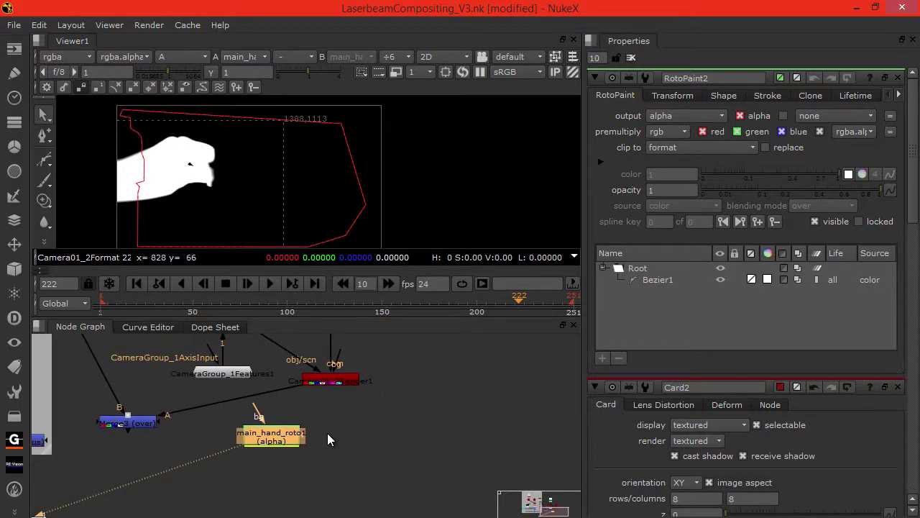
{"action": "left_click", "coordinate": [331, 440]}
{"action": "key", "text": "2"}
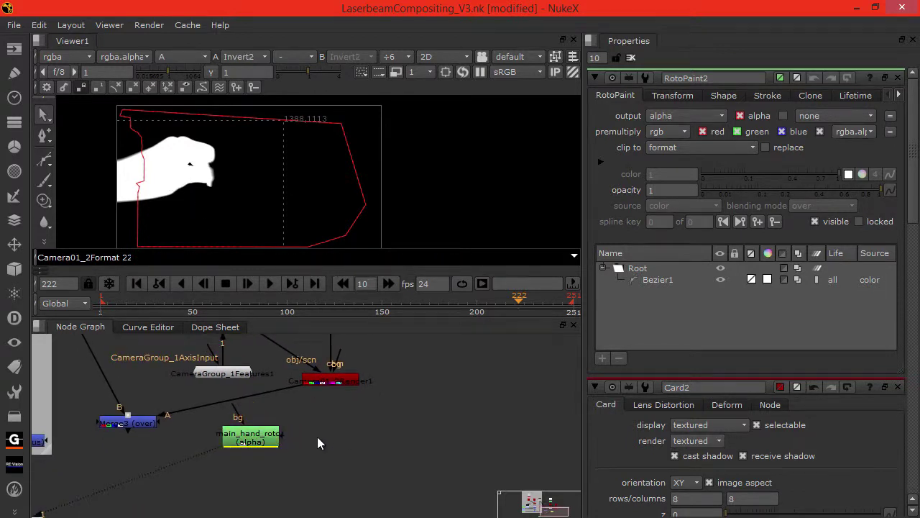